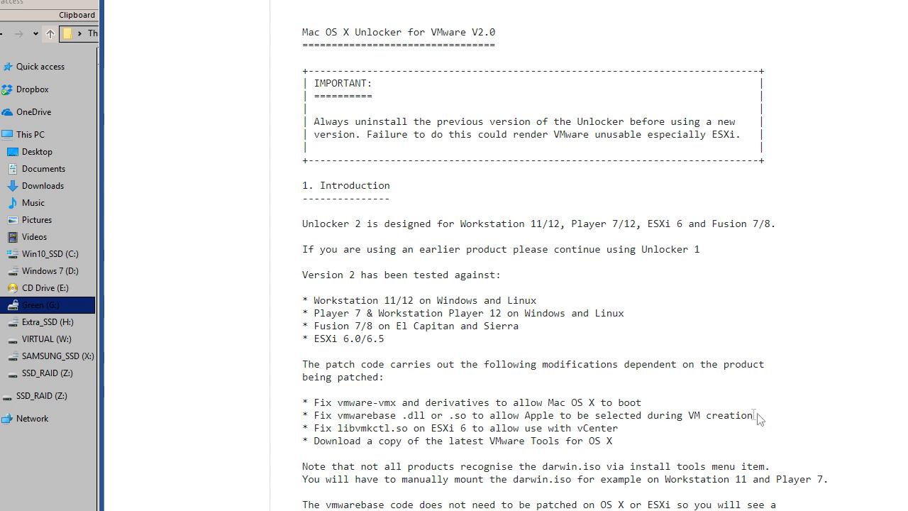
Read the Unlocker readme's notes on VMware Tools, mounting darwin.iso and the Windows patch, restore and tools-update command files
drag(336, 429, 280, 442)
click(628, 449)
scroll(672, 486, down, 2)
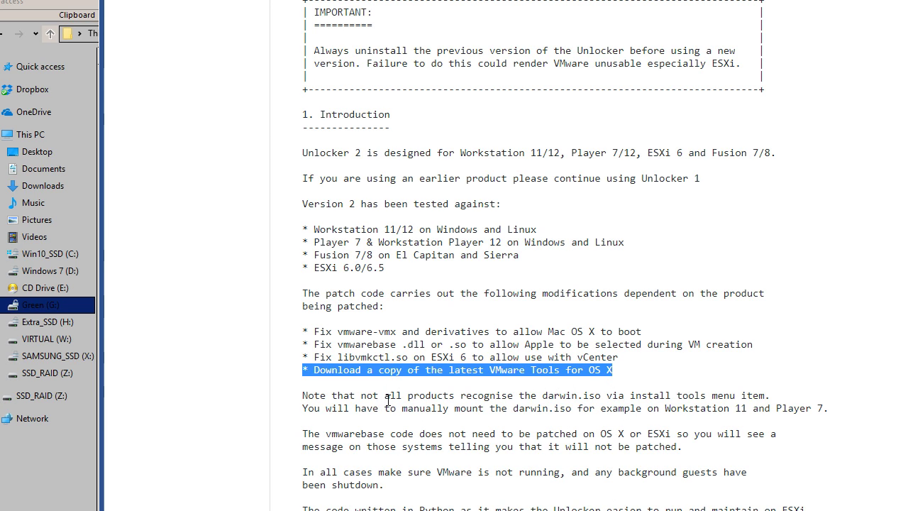
drag(462, 395, 798, 415)
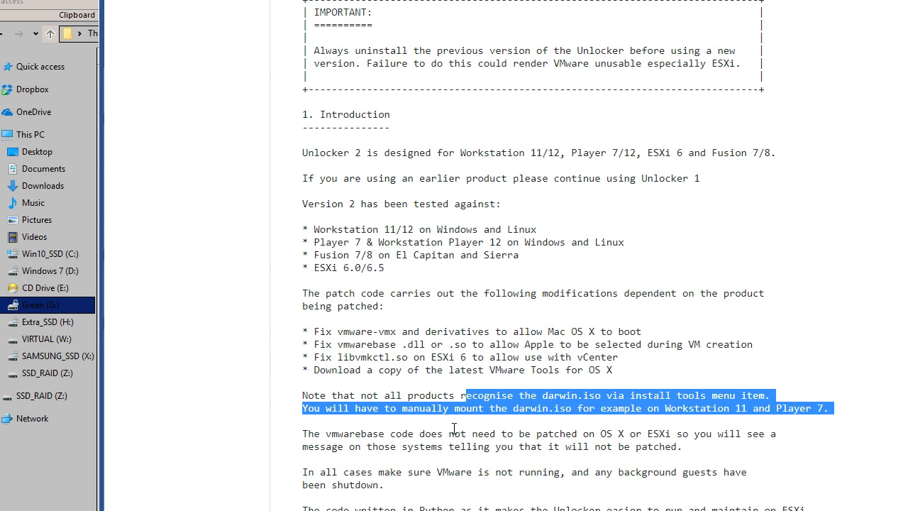
scroll(773, 371, down, 8)
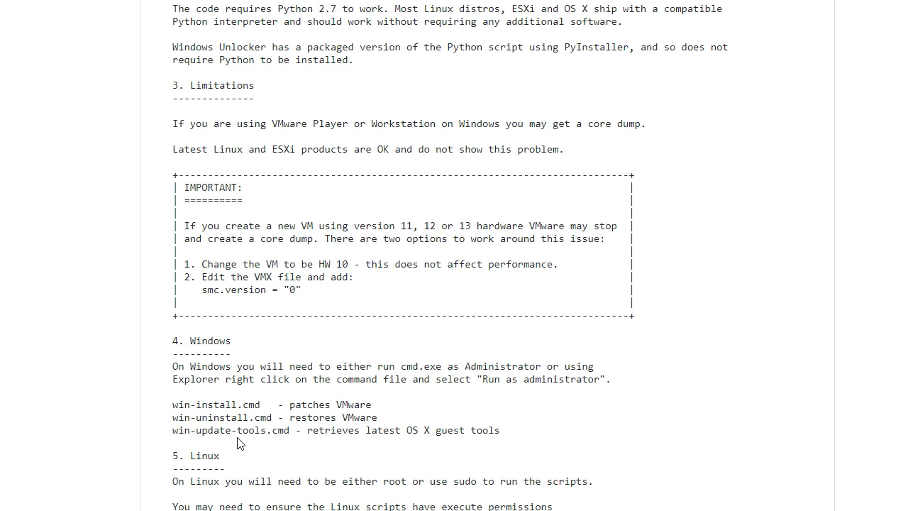
drag(203, 405, 387, 413)
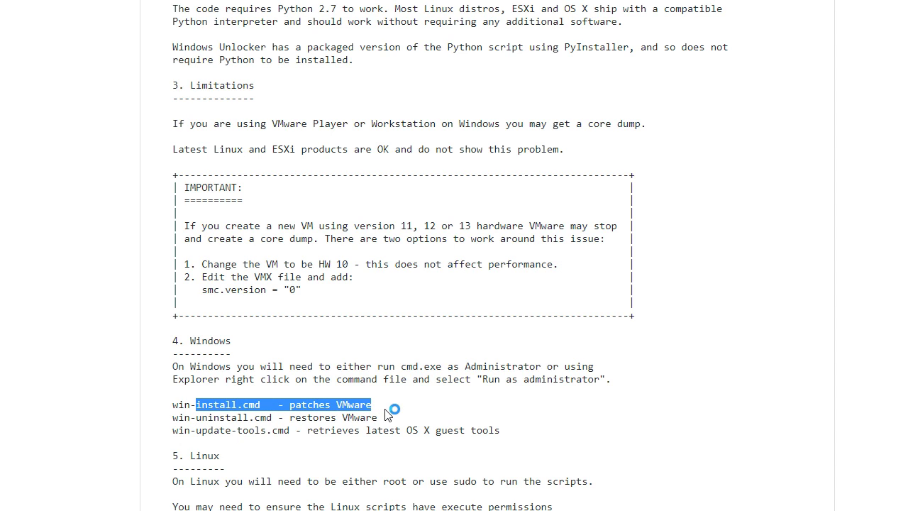
click(208, 426)
drag(174, 428, 366, 430)
click(398, 420)
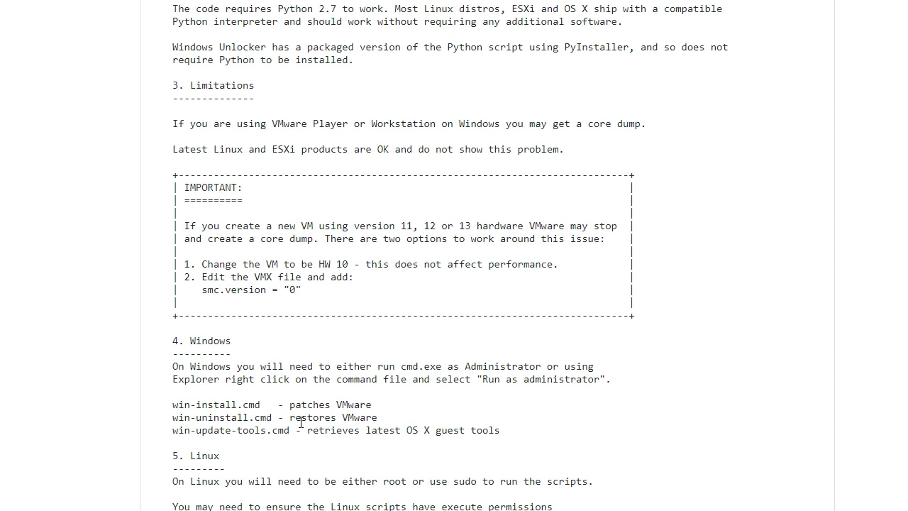
drag(297, 420, 390, 420)
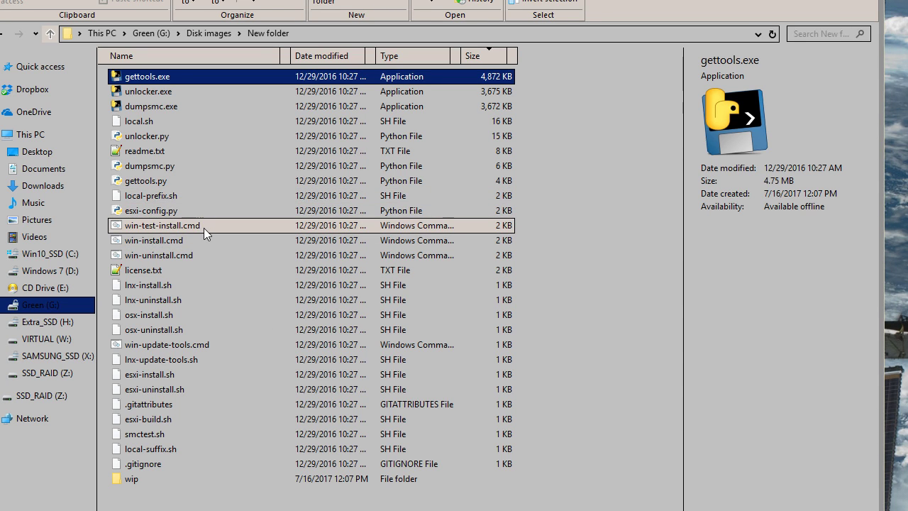
Run win-install.cmd and win-update-tools.cmd from the unlocker folder as administrator
click(167, 239)
right_click(168, 239)
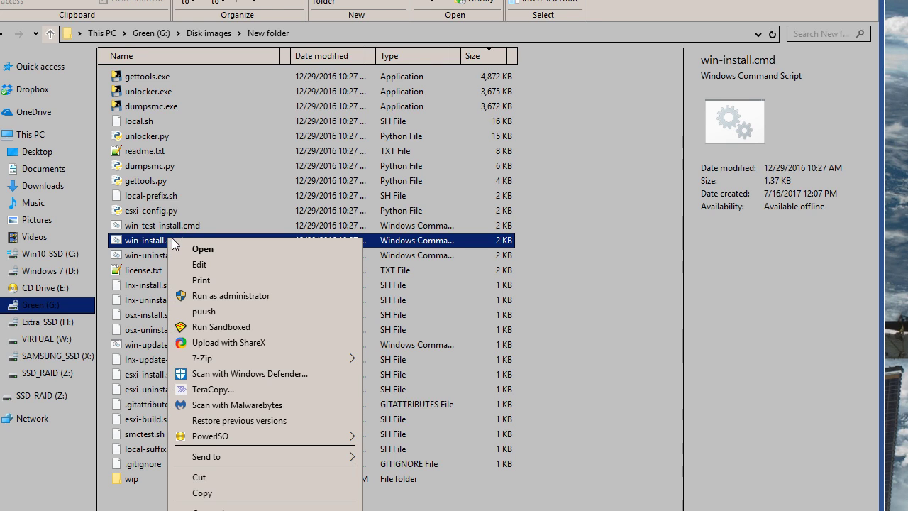
click(240, 300)
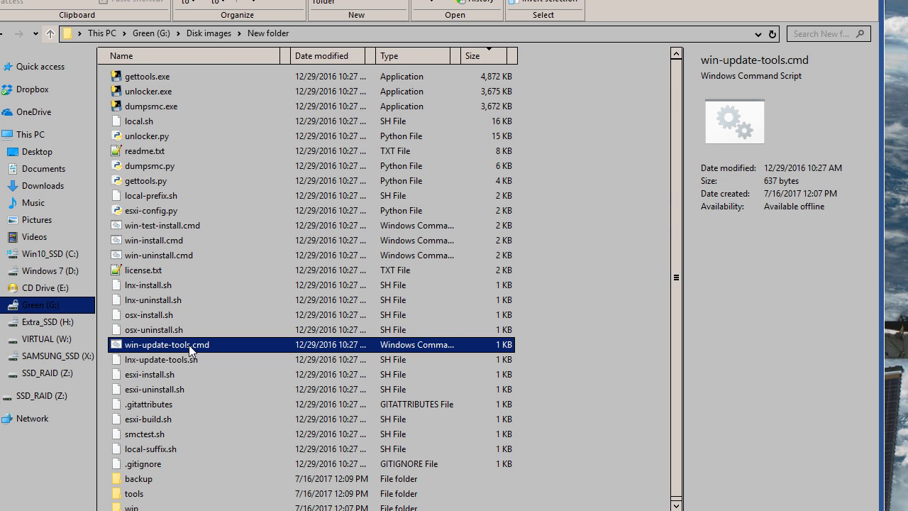
right_click(189, 345)
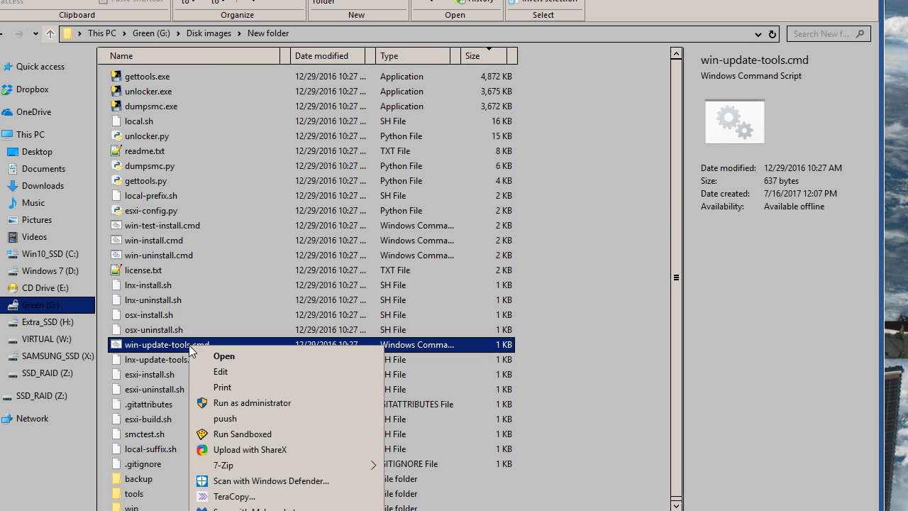
click(270, 404)
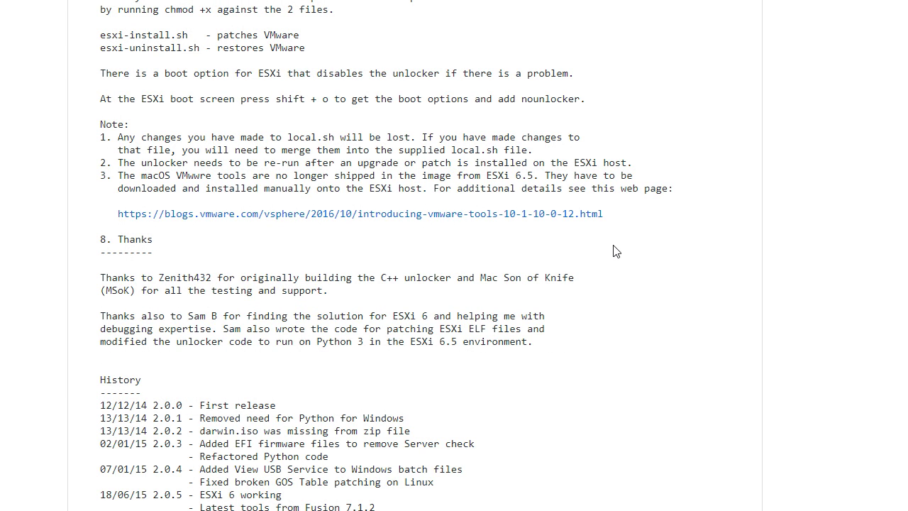
scroll(888, 362, up, 10)
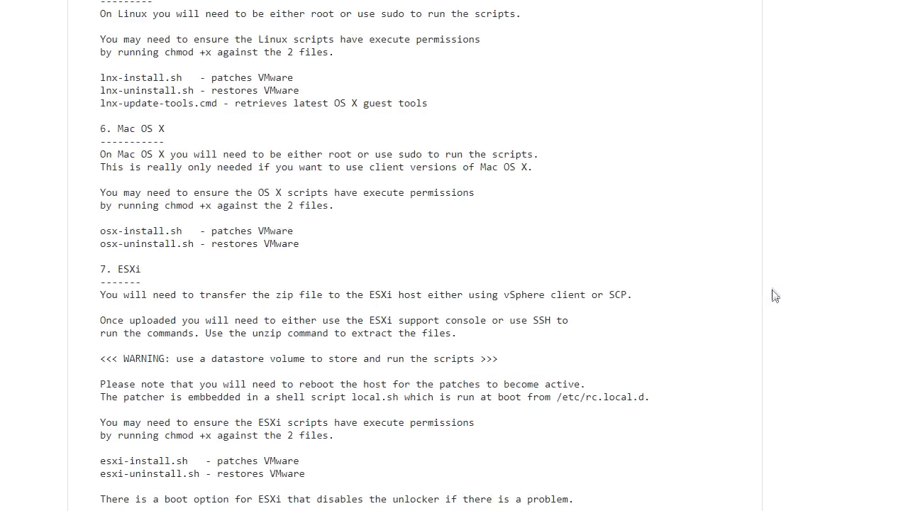
scroll(777, 290, down, 10)
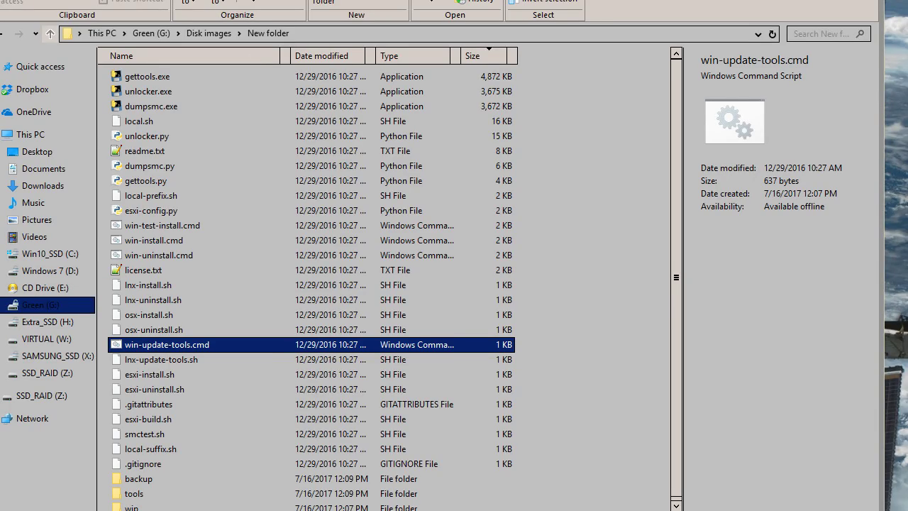
Begin a new virtual machine in VMware Player, using G:\Disk images\10.12.4.iso as its installer disc image
click(207, 114)
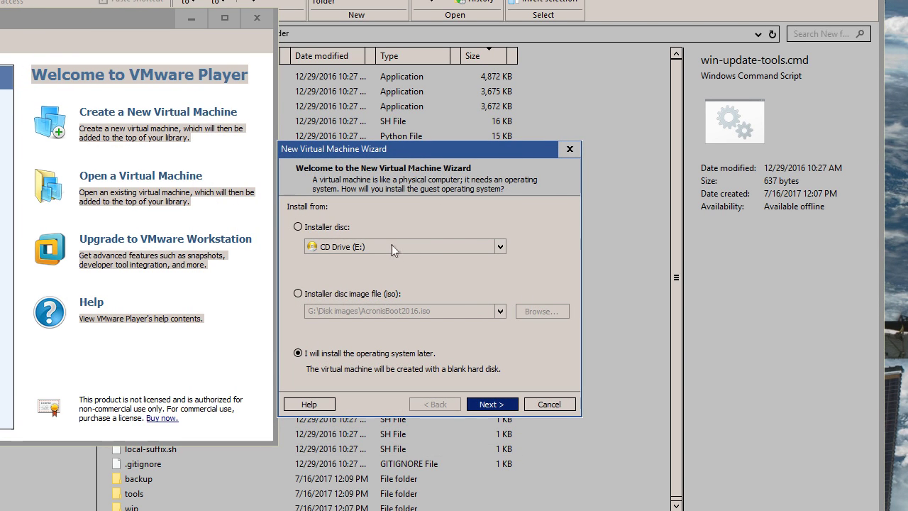
click(332, 225)
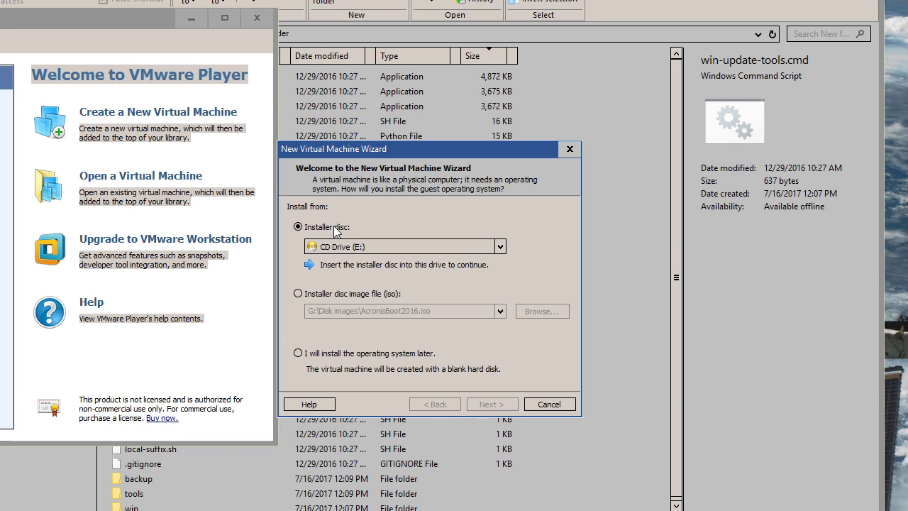
click(317, 354)
click(343, 293)
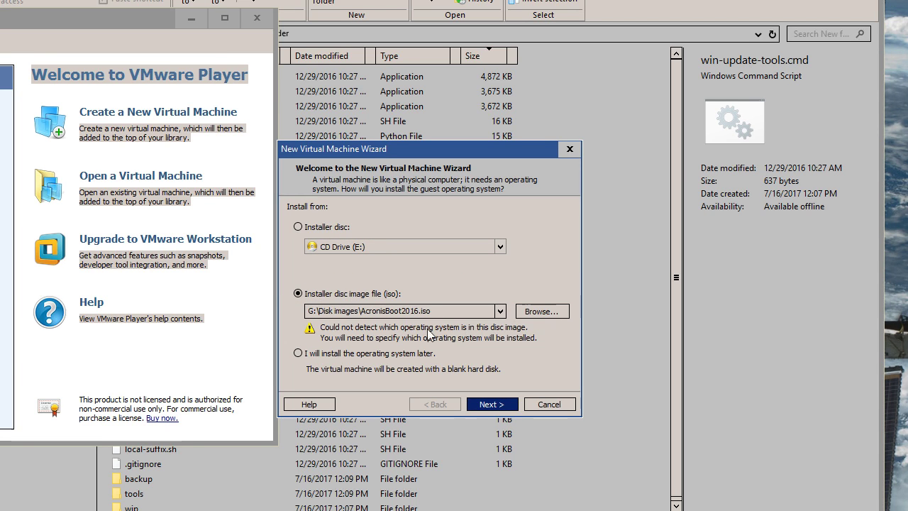
click(560, 312)
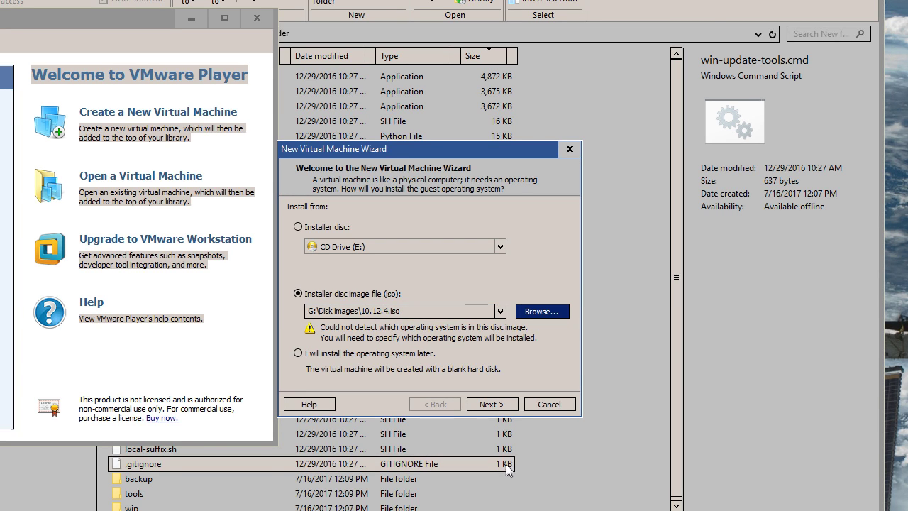
click(499, 401)
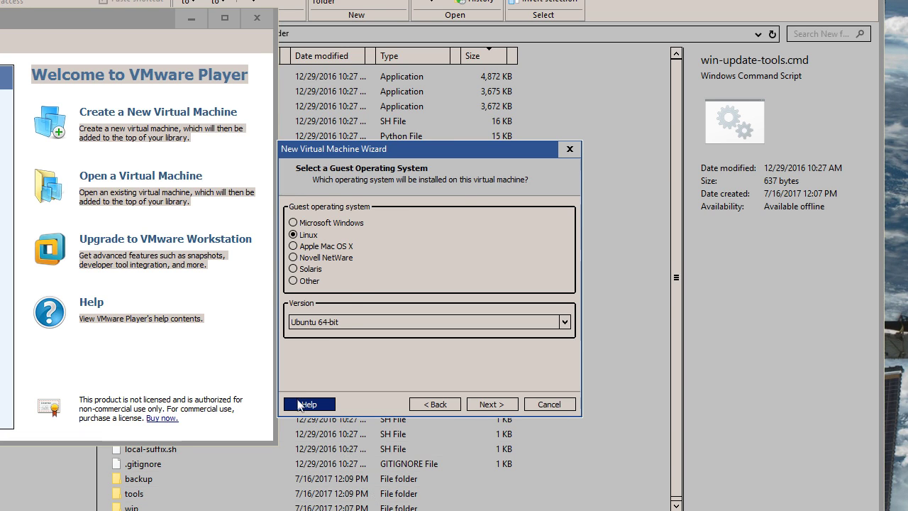
Set the guest operating system to Apple Mac OS X, version OS X 10.10, and accept it
click(341, 247)
click(376, 320)
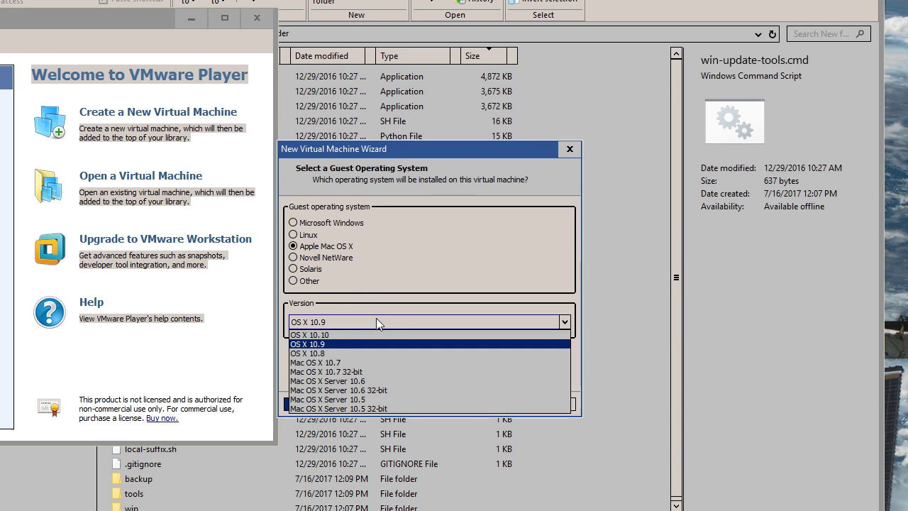
click(374, 334)
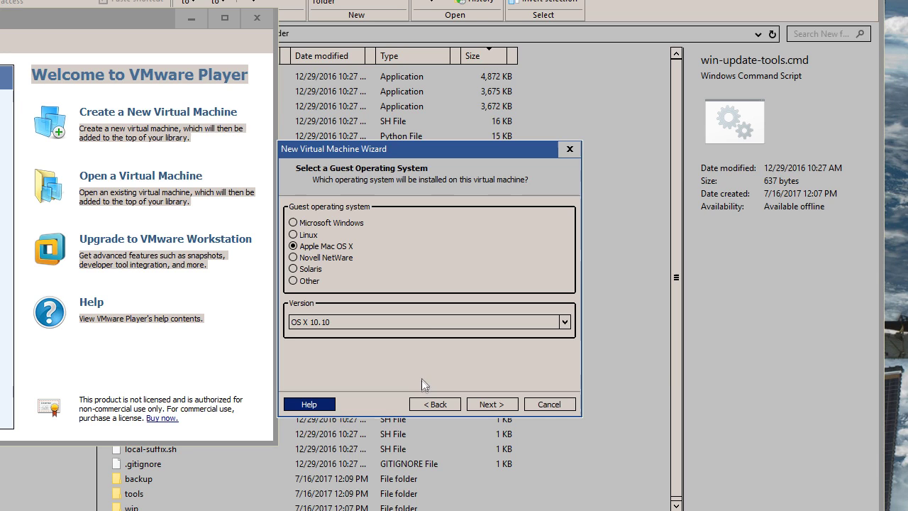
click(427, 321)
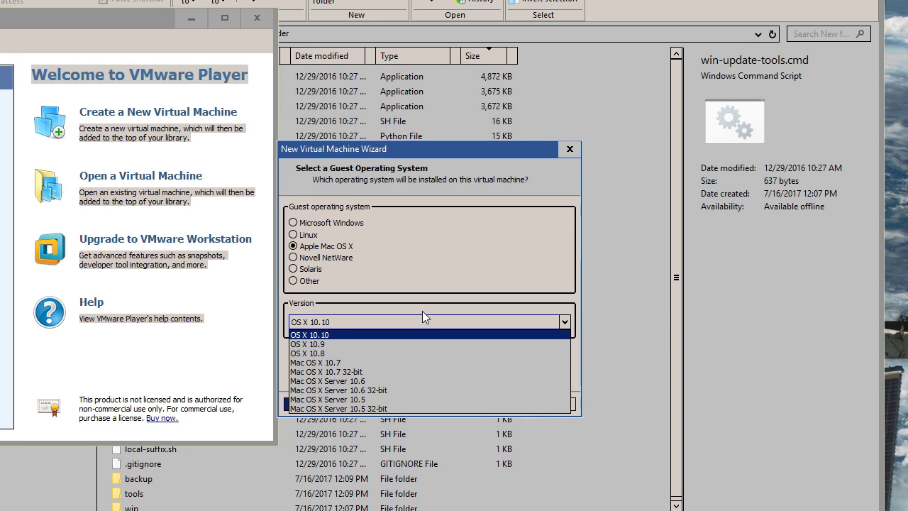
click(423, 307)
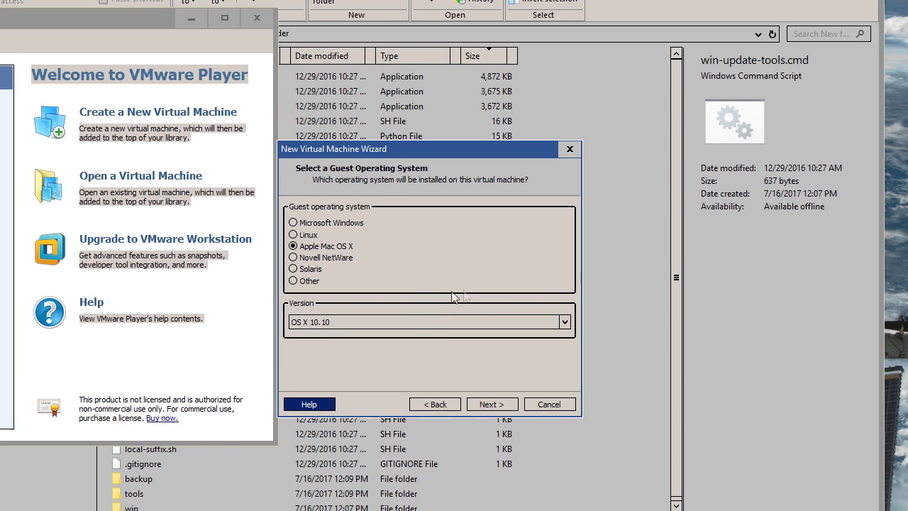
click(504, 408)
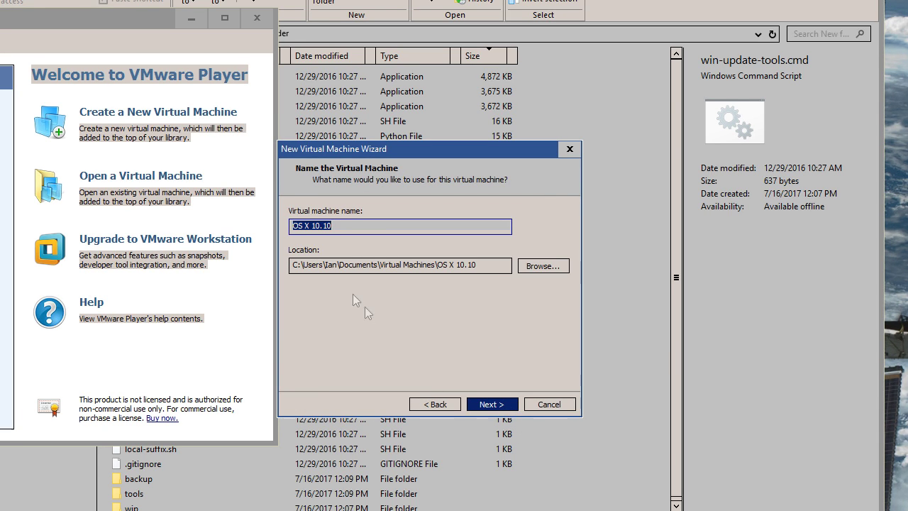
Name the virtual machine OS X 10.12 and set its location to G:\Virtual\1012
click(353, 225)
text(2)
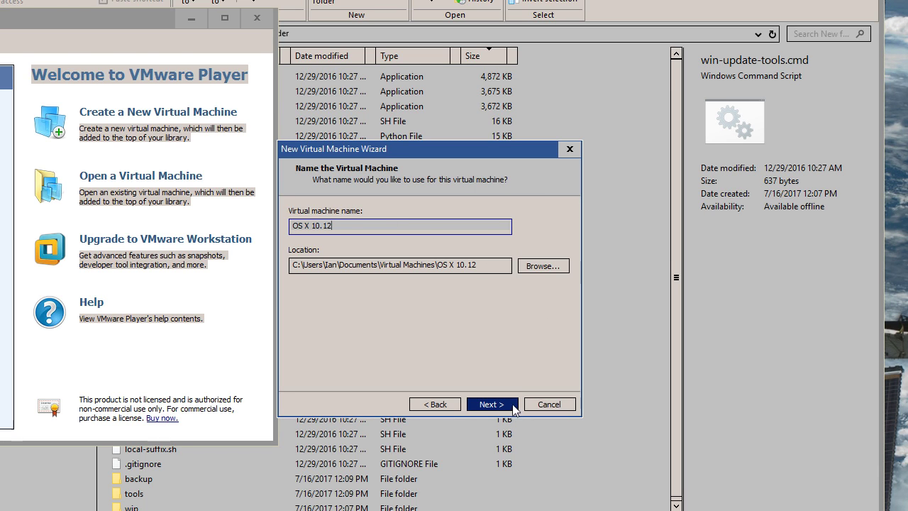
click(553, 268)
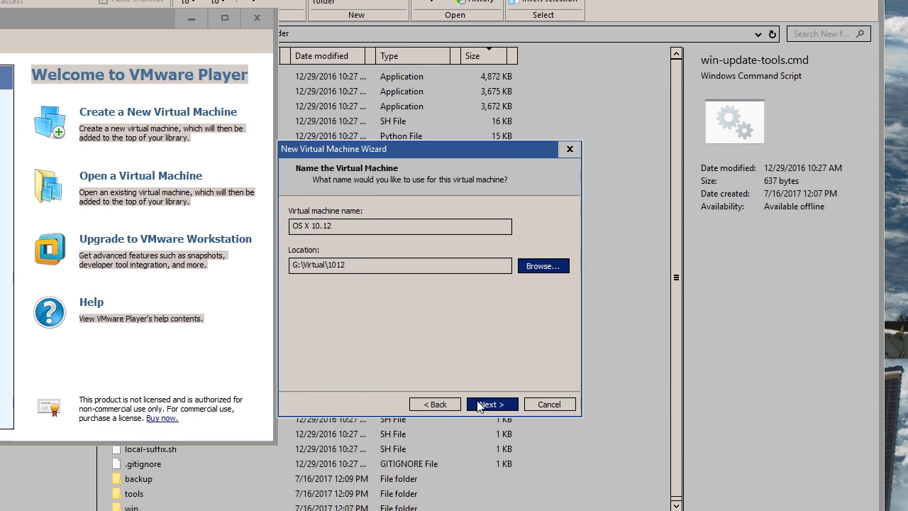
click(480, 405)
Set the maximum disk size to 100 GB, keeping the virtual disk split into multiple files
drag(401, 243, 457, 229)
text(1)
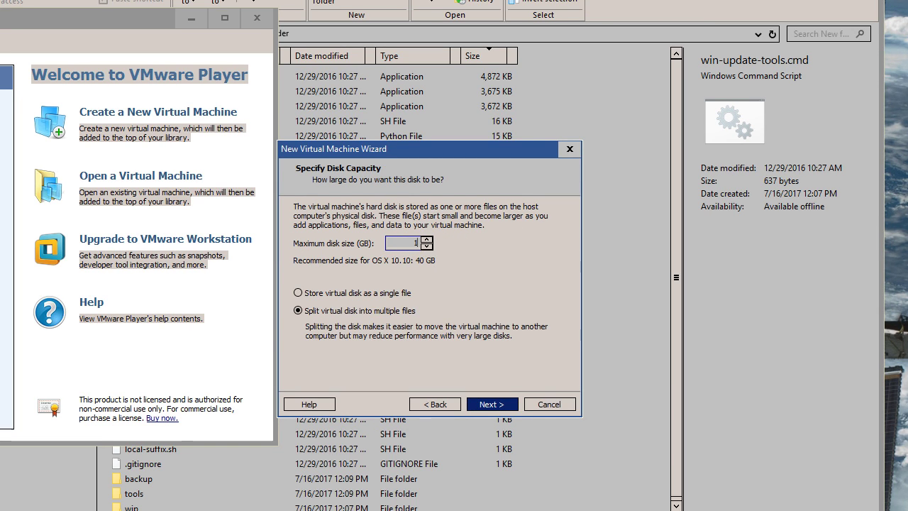
text(00)
click(500, 405)
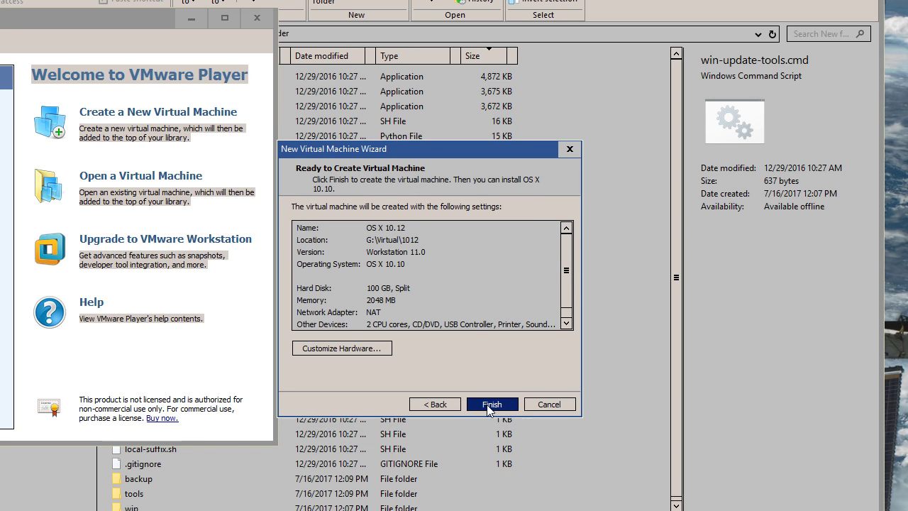
Set the virtual machine's memory to 4096 MB, review the processor settings and finish creating the machine
click(341, 353)
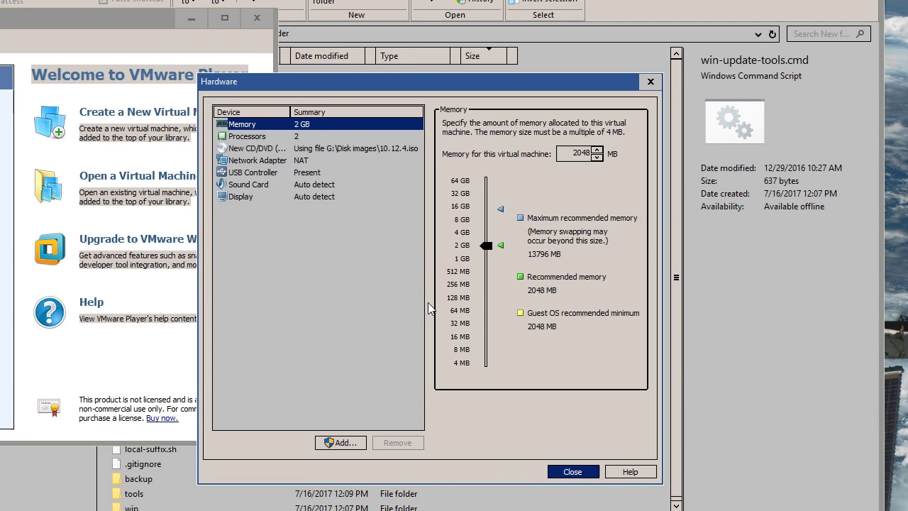
drag(492, 256, 496, 238)
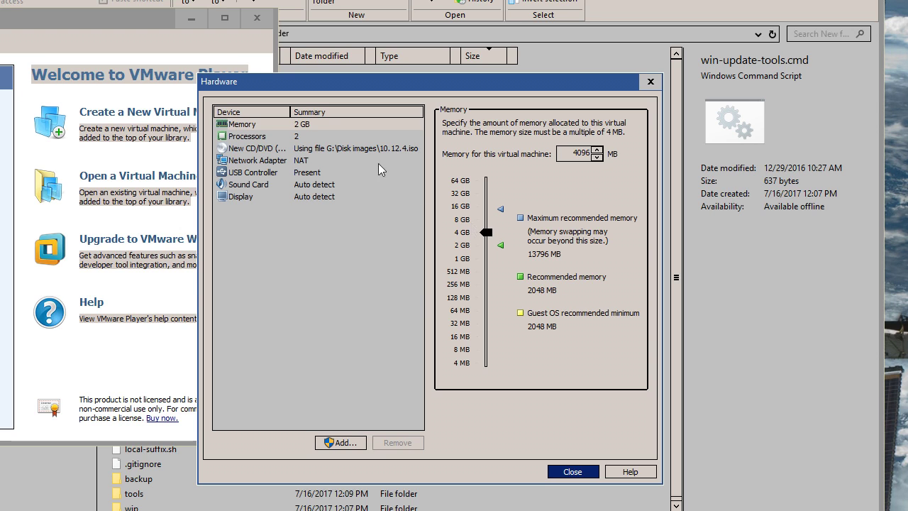
click(351, 136)
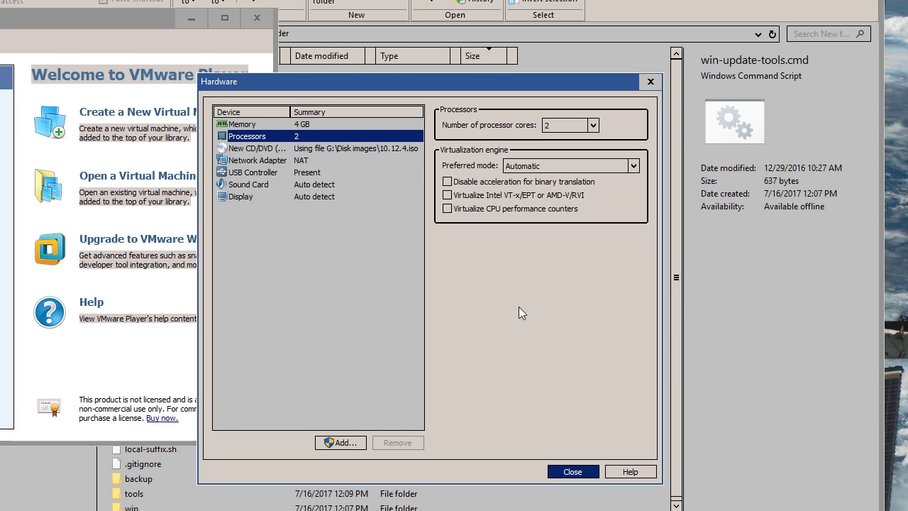
click(556, 472)
click(482, 403)
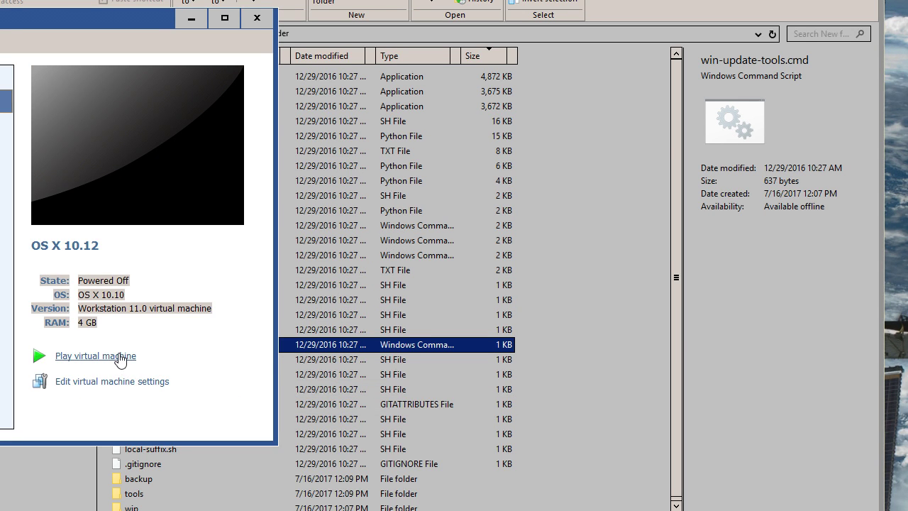
Try to start the OS X 10.12 virtual machine twice, dismissing the error dialog after each attempt
click(119, 355)
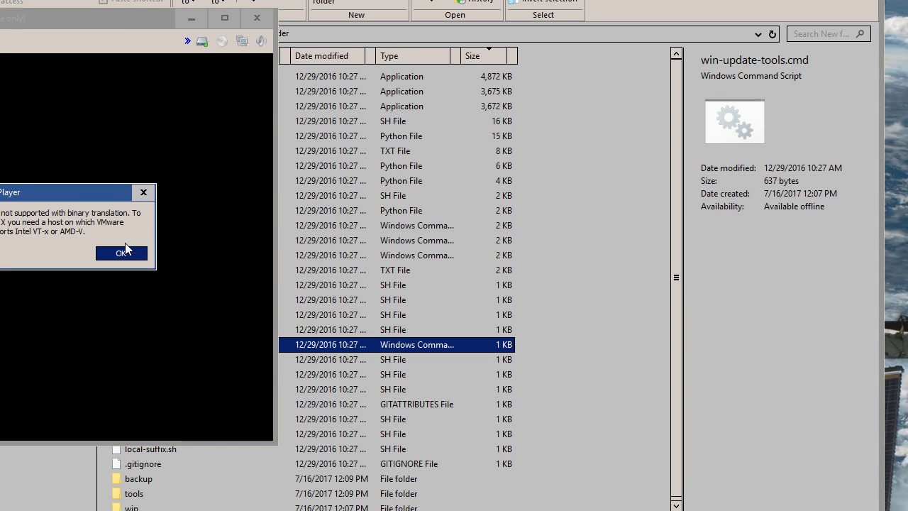
drag(98, 195, 458, 254)
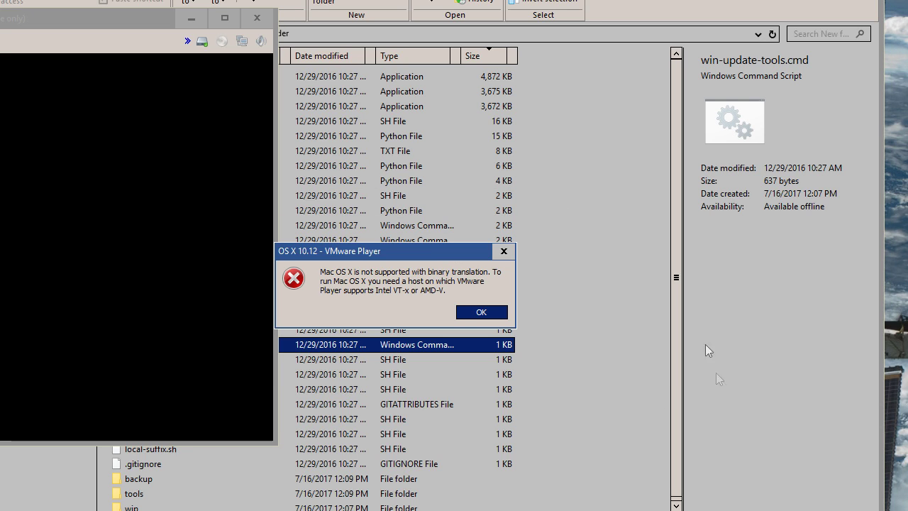
click(474, 310)
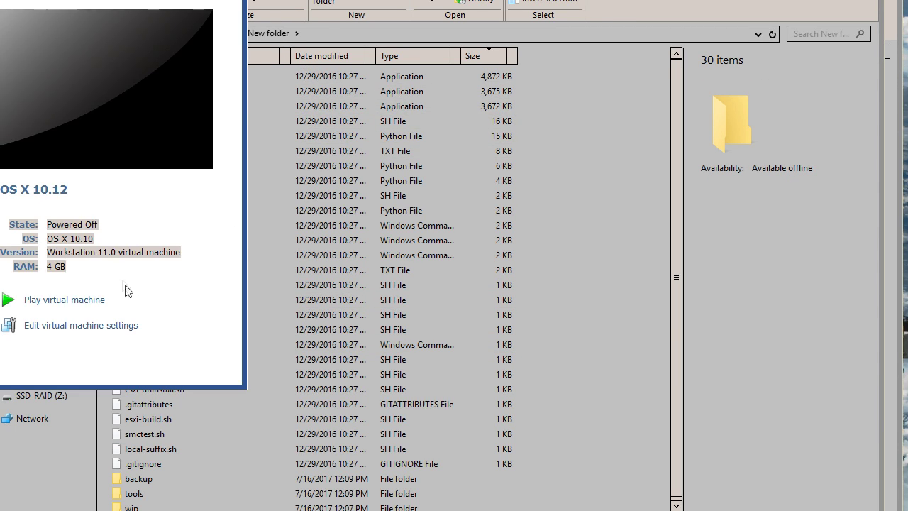
click(76, 303)
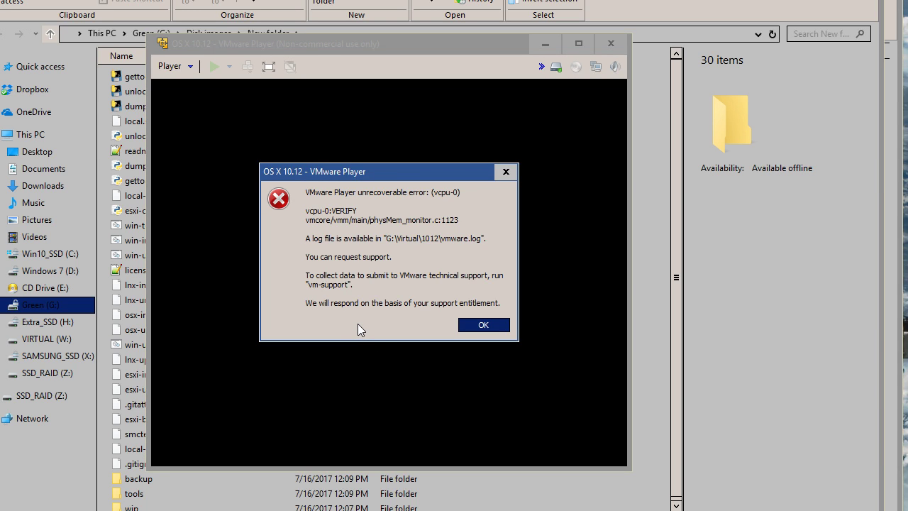
click(474, 329)
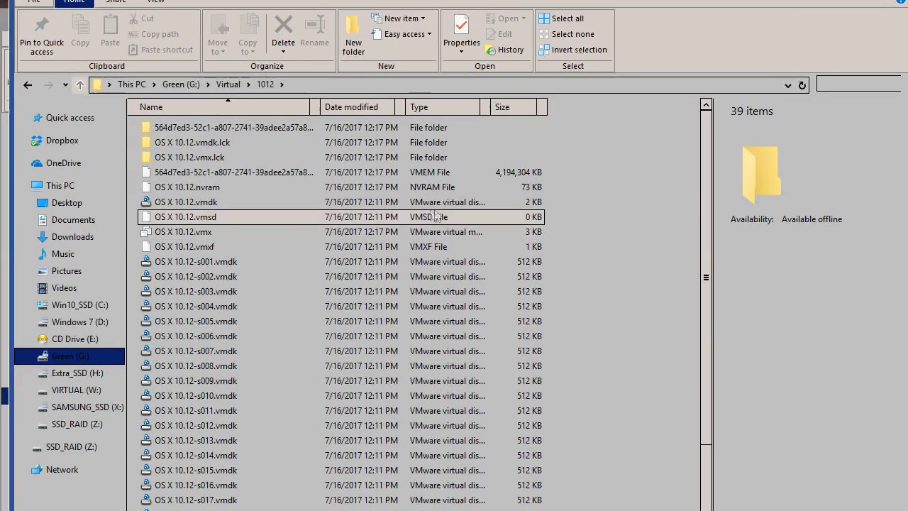
click(244, 204)
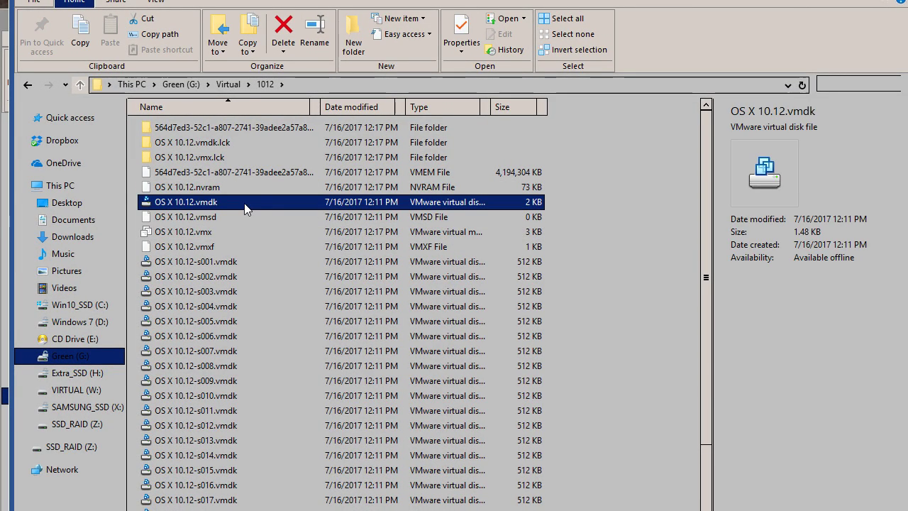
double_click(243, 204)
right_click(244, 203)
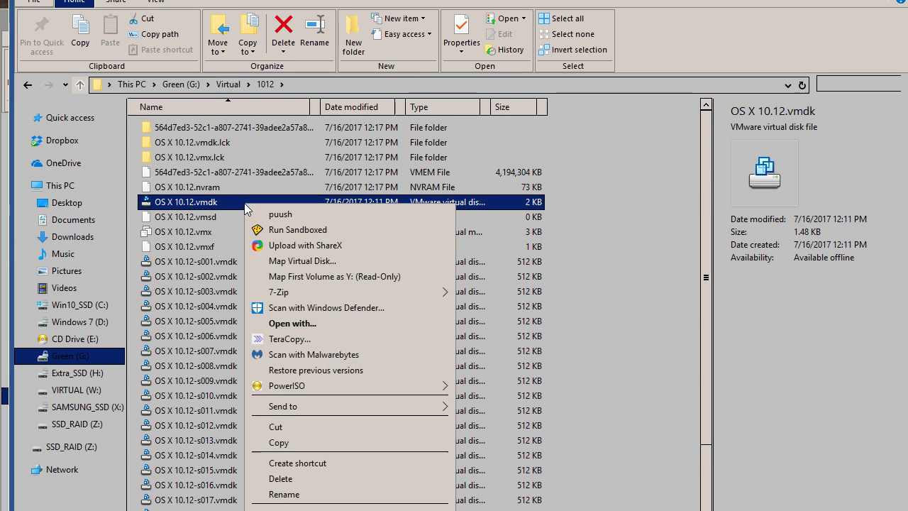
click(659, 26)
scroll(430, 283, down, 3)
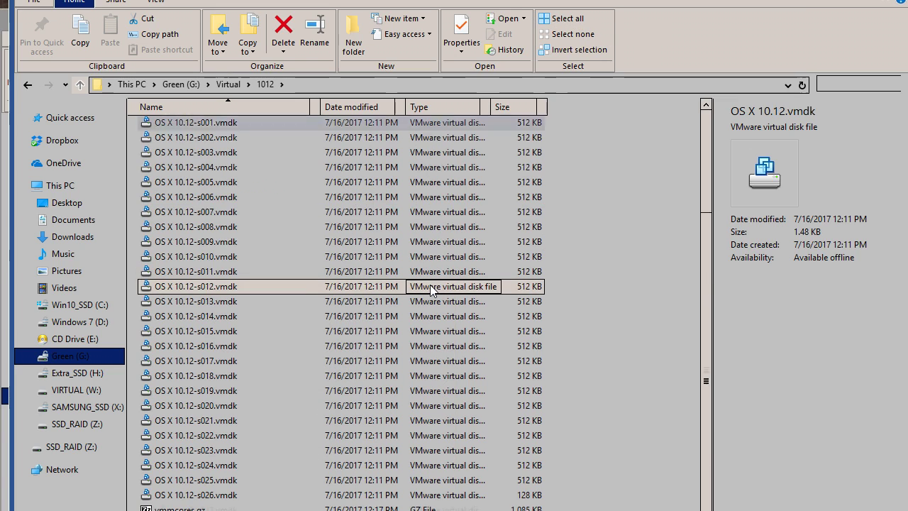
scroll(276, 425, up, 3)
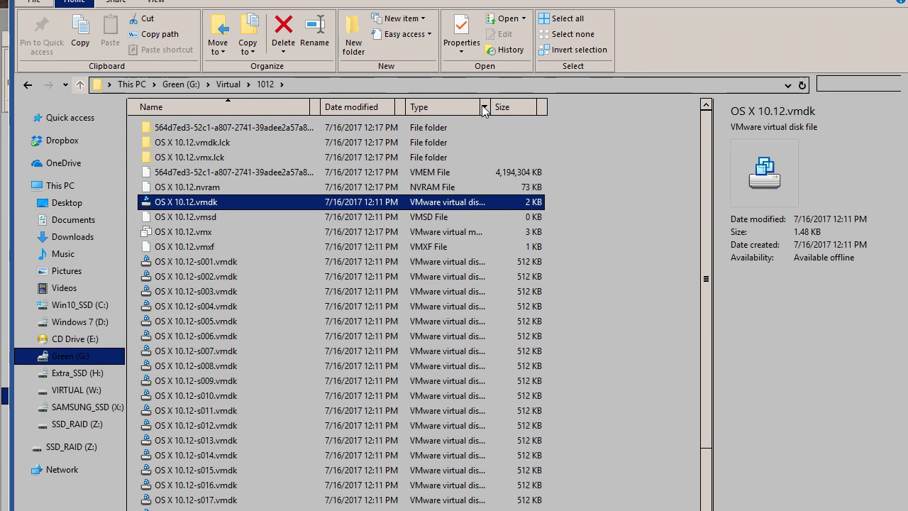
Widen the file list's Type column and open the OS X 10.12.vmx configuration file in a text editor
drag(489, 107, 568, 111)
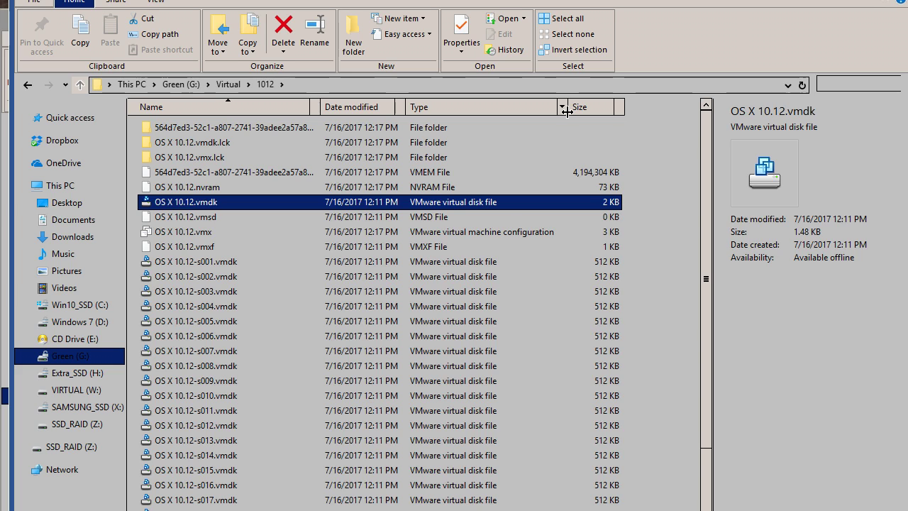
click(546, 234)
double_click(241, 231)
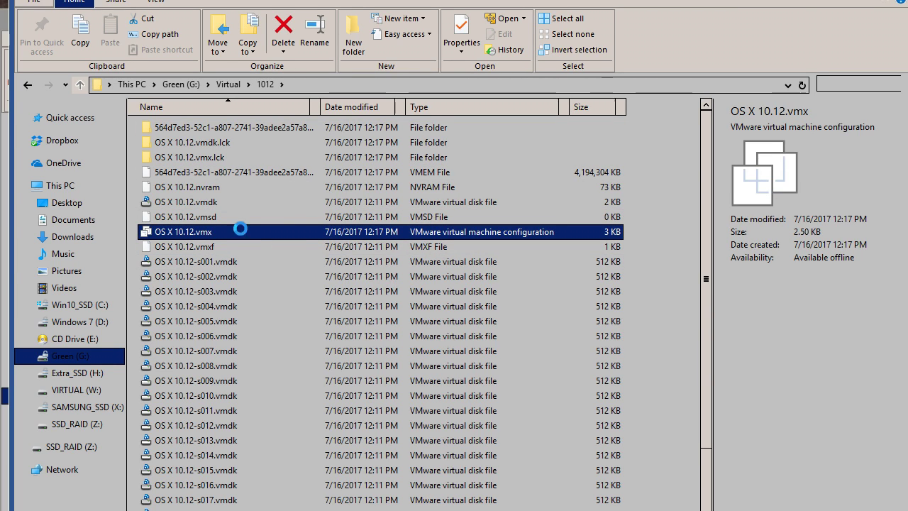
right_click(241, 230)
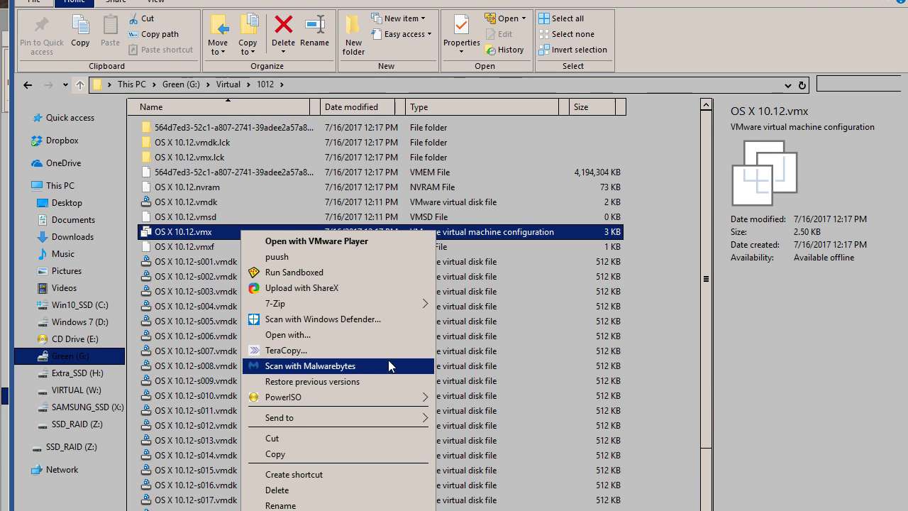
click(384, 338)
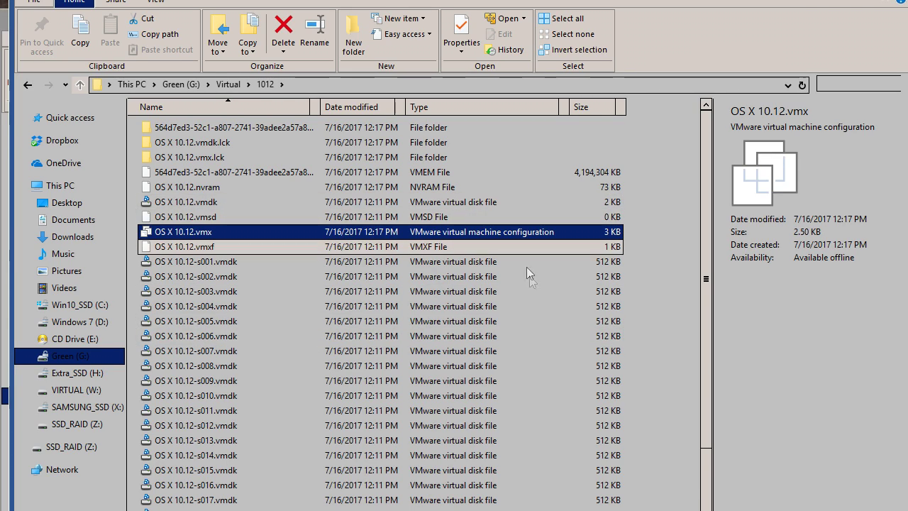
Append the line smc.version = “0” at the end of OS X 10.12.vmx, save the file and close the editor
scroll(454, 231, down, 12)
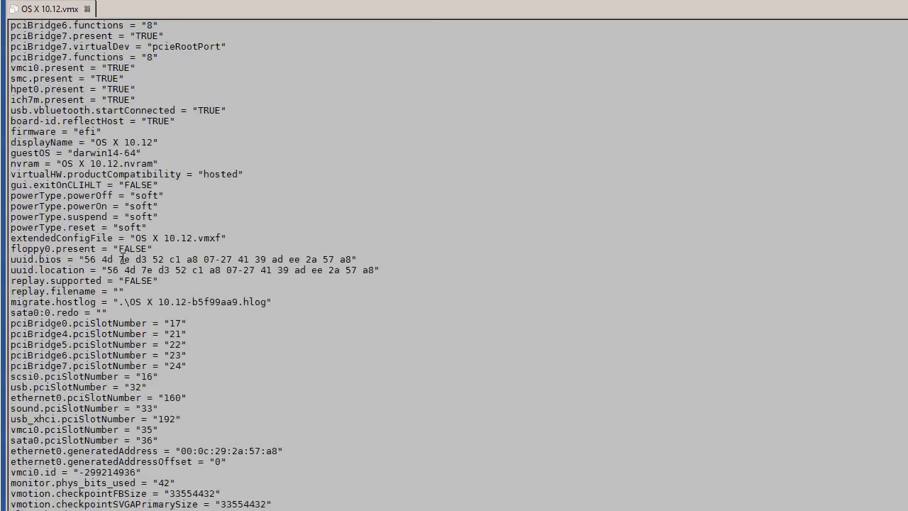
scroll(122, 259, up, 13)
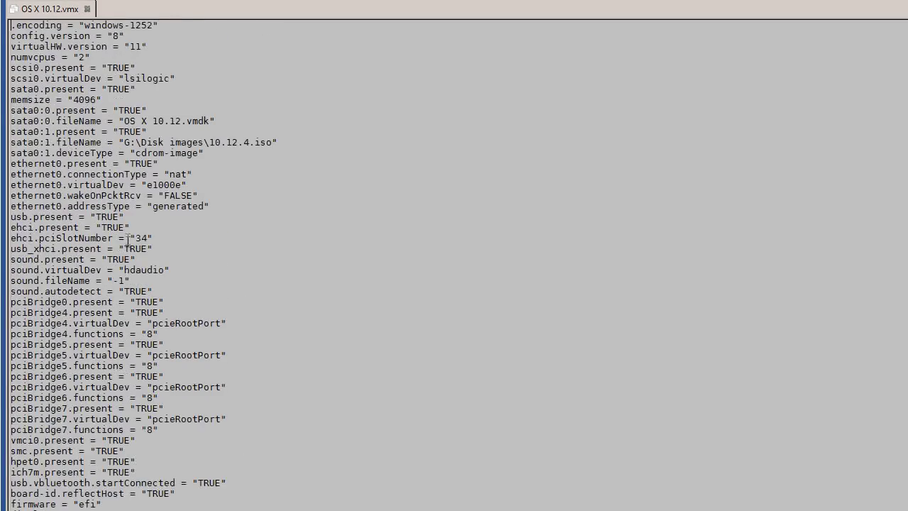
scroll(126, 211, down, 11)
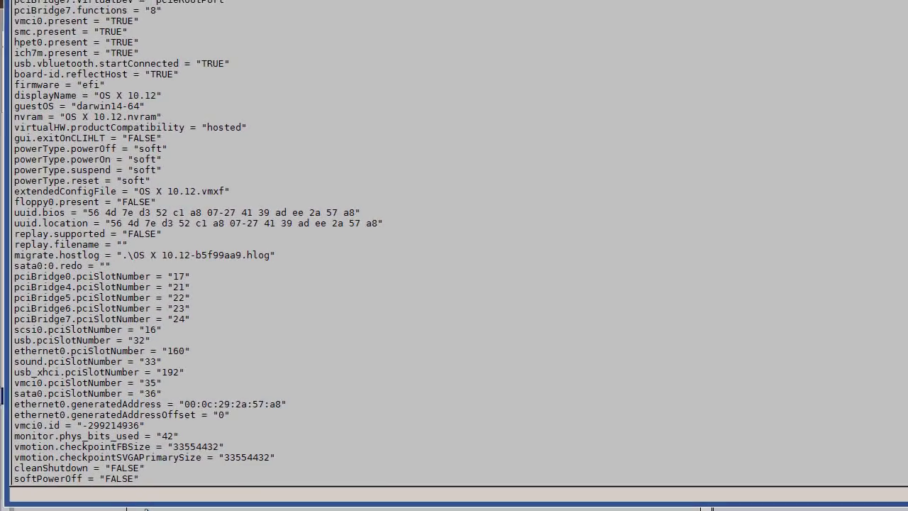
click(143, 482)
key(Return)
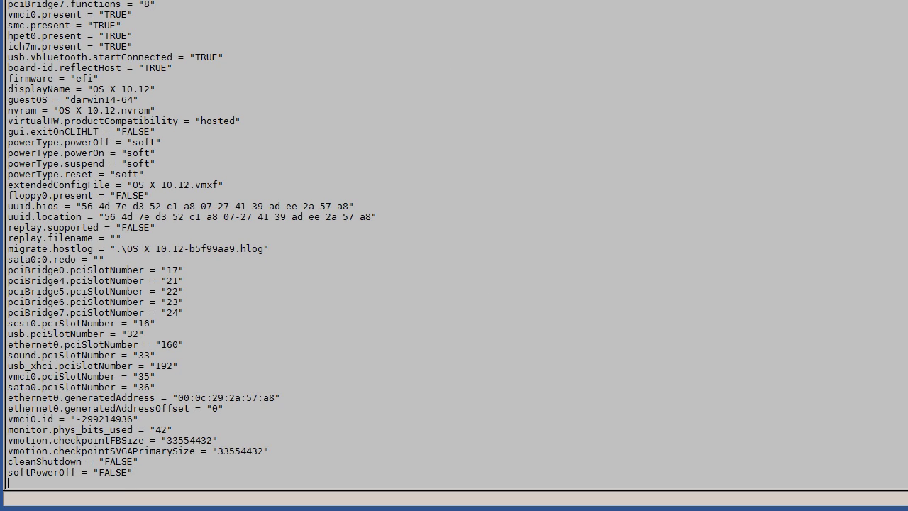
key(ctrl+v)
key(ctrl+s)
key(alt+F4)
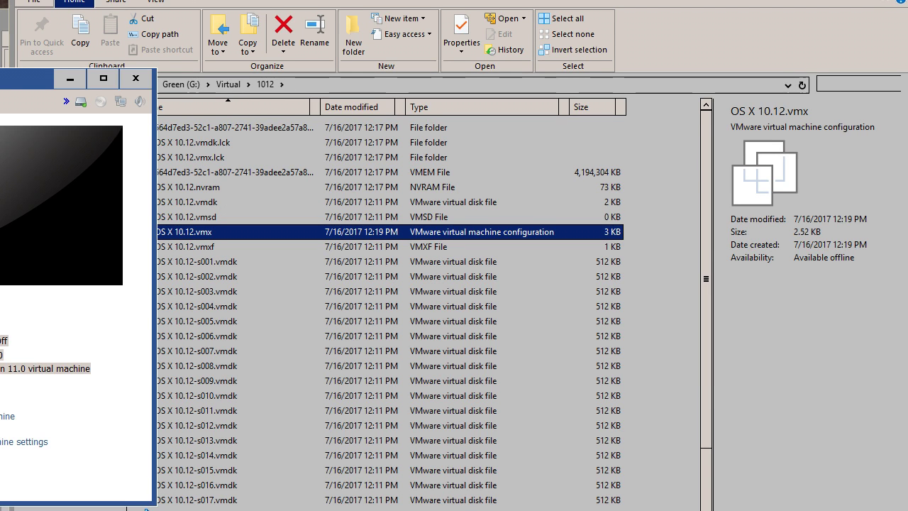
Try twice to start the OS X 10.12 virtual machine with the added smc.version line, dismissing the error dialog
drag(28, 78, 89, 69)
click(102, 397)
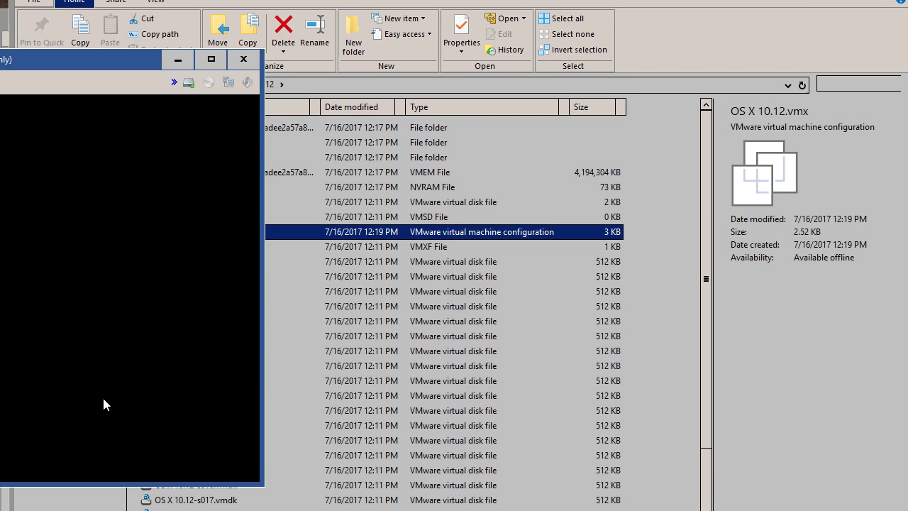
drag(20, 59, 408, 81)
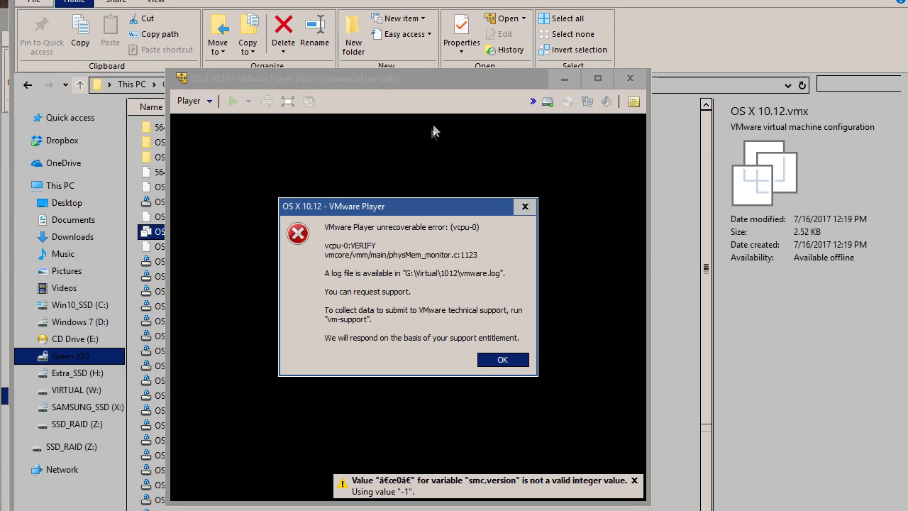
click(510, 362)
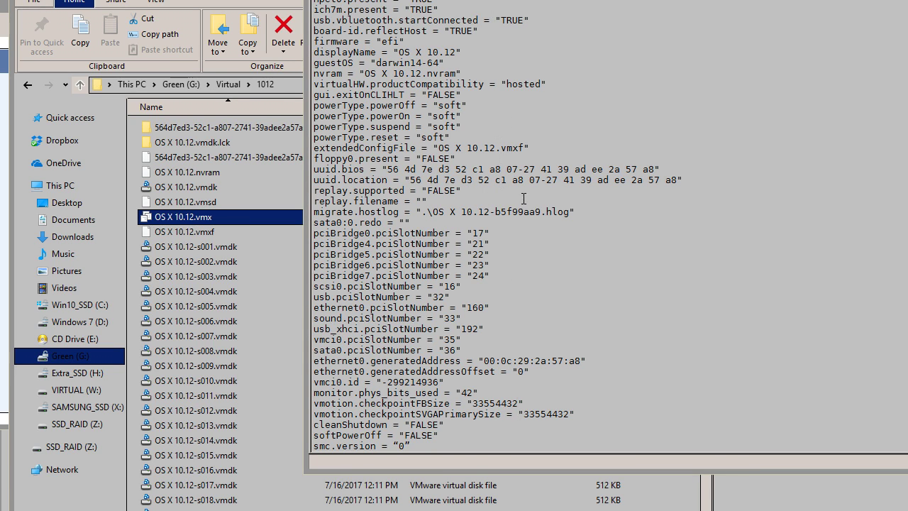
key(alt+Tab)
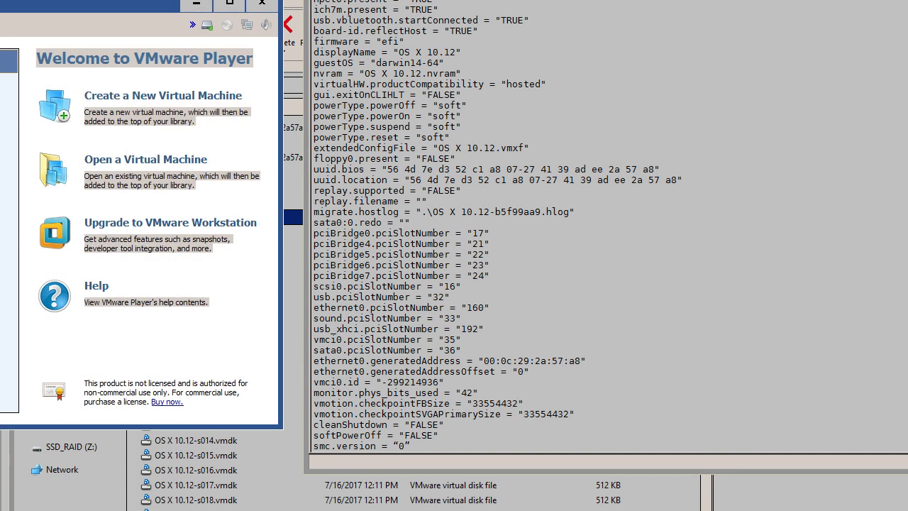
key(Down)
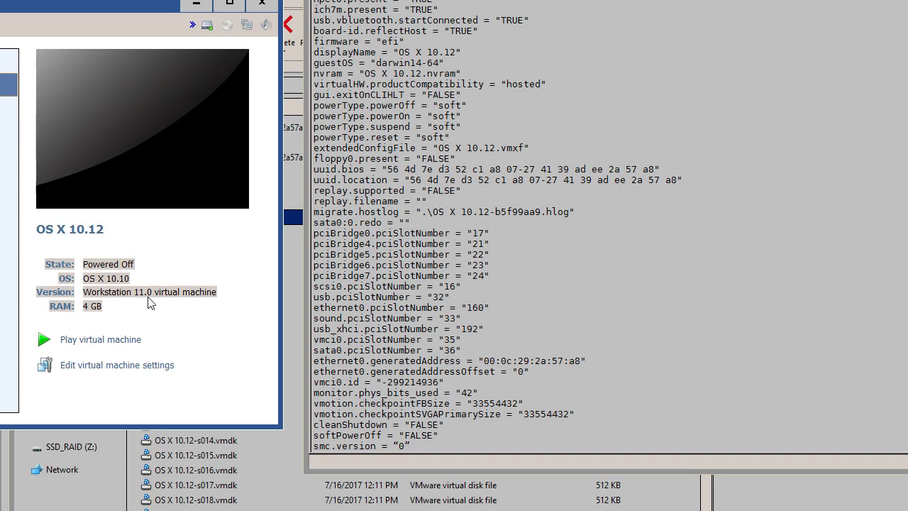
click(120, 341)
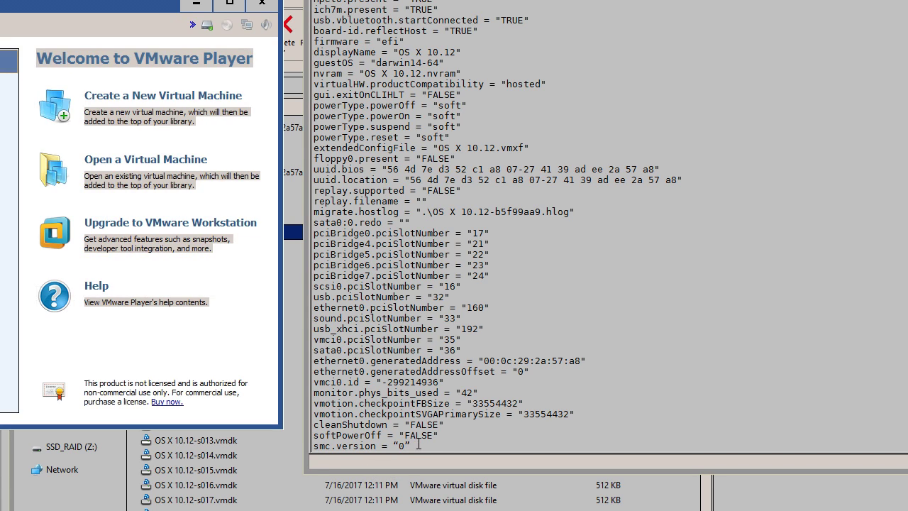
Remove the quotation marks around the smc.version value so the line reads smc.version = 0, and save the file
drag(412, 449, 416, 454)
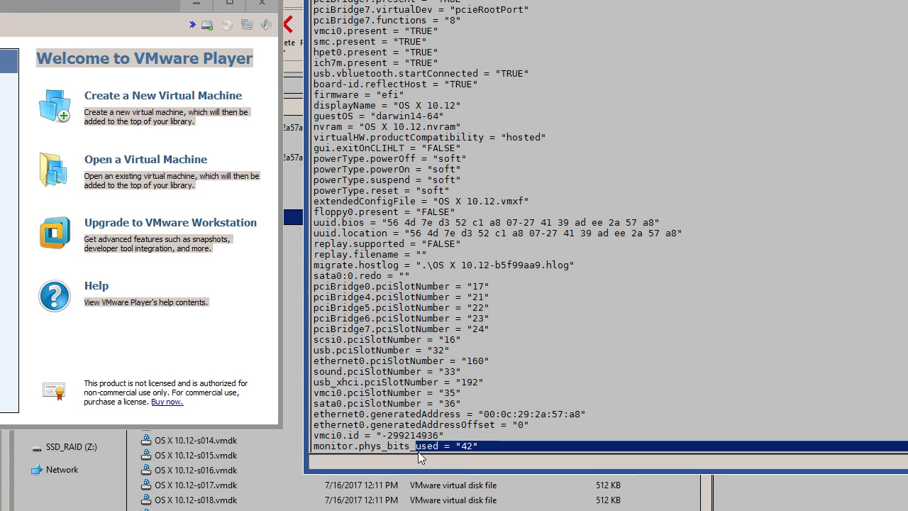
click(581, 88)
scroll(553, 337, down, 2)
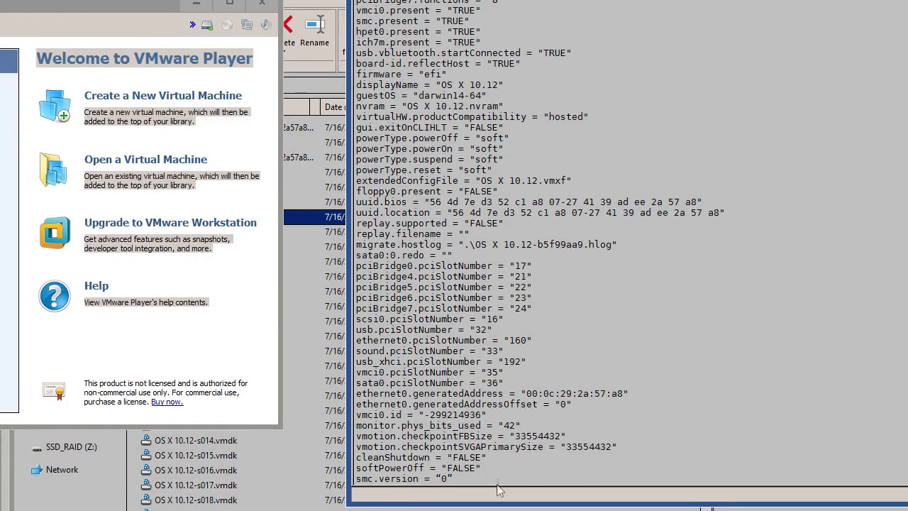
click(455, 478)
key(Left)
key(BackSpace)
key(ctrl+s)
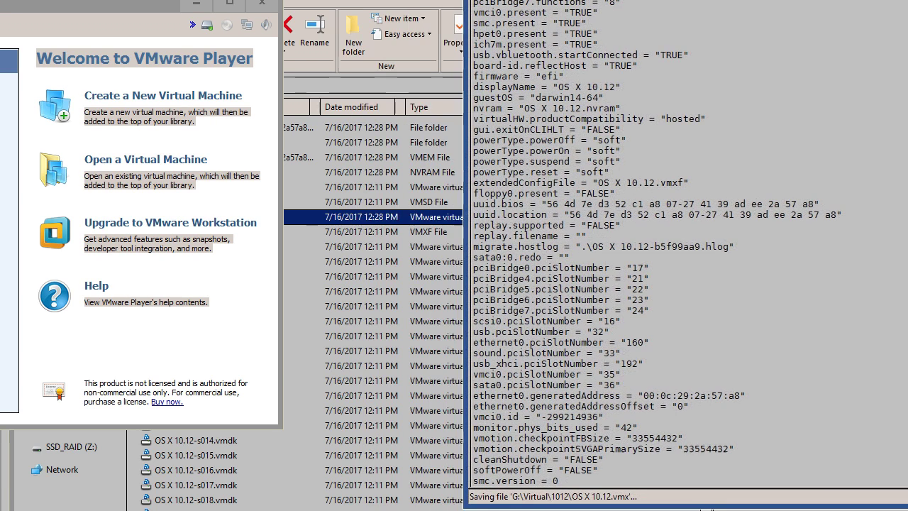
Select the OS X 10.12 virtual machine in VMware Player and start it with the corrected configuration
drag(132, 10, 219, 46)
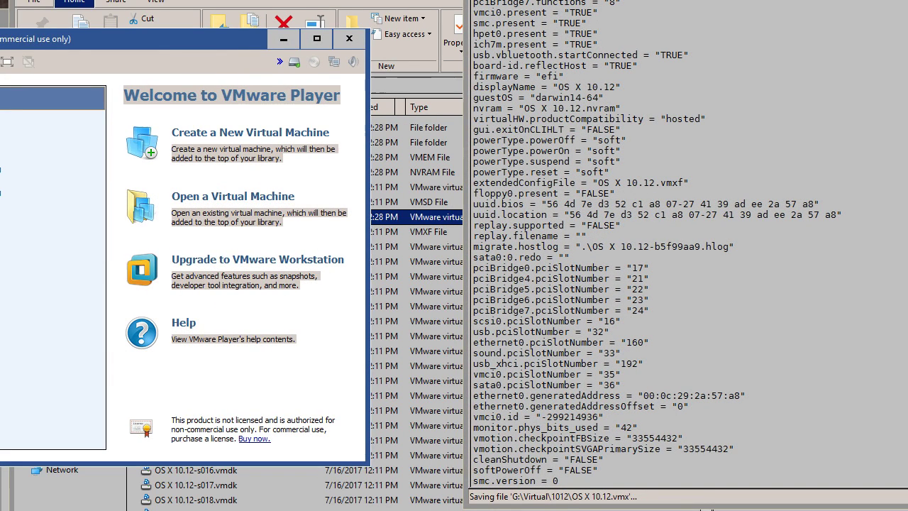
click(50, 121)
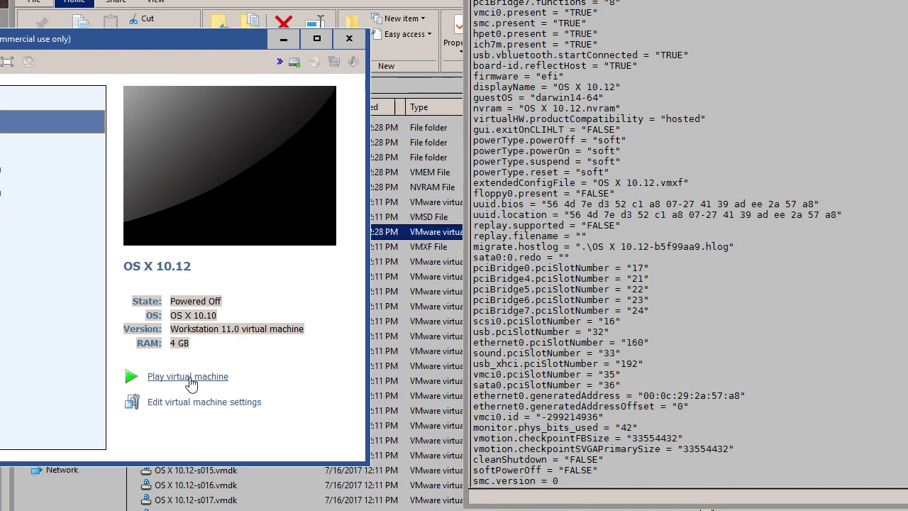
click(233, 377)
click(553, 484)
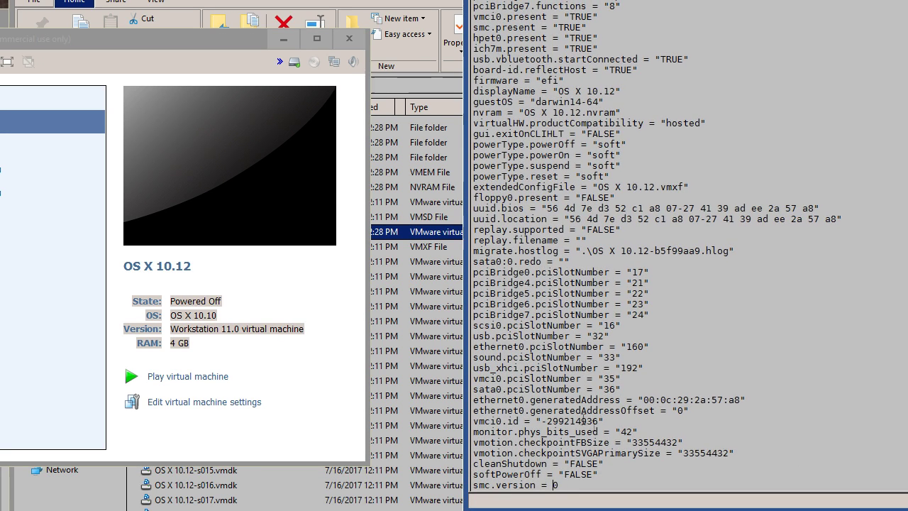
click(191, 376)
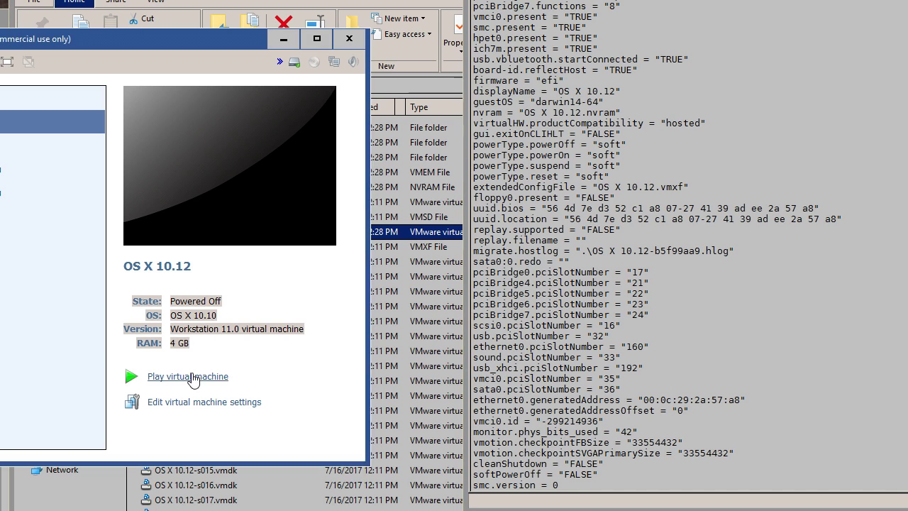
click(192, 376)
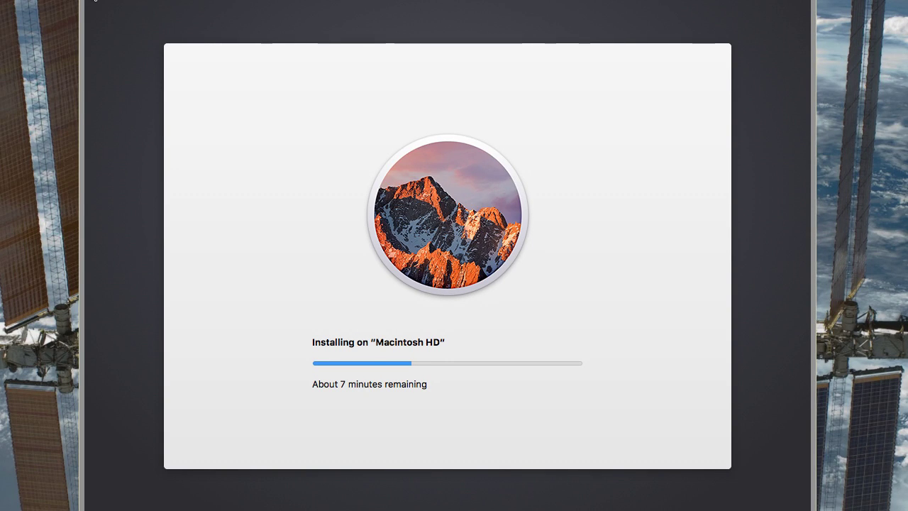
Switch to the resource monitor to check disk activity during the macOS installation, and move its window off the installer
key(alt+Tab)
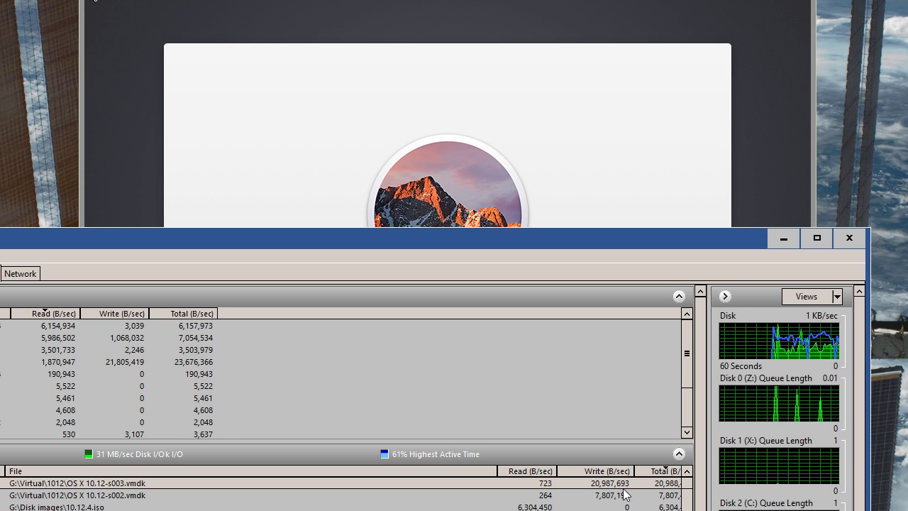
drag(709, 239, 707, 509)
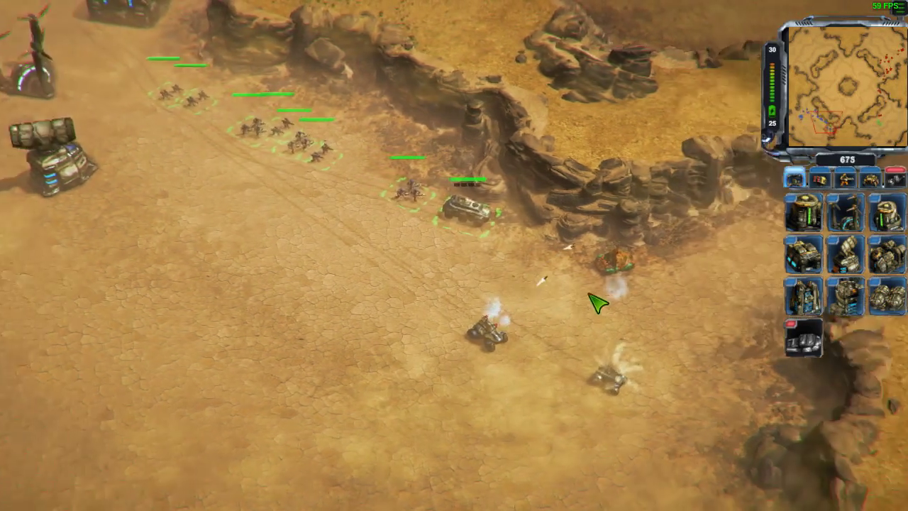
right_click(464, 263)
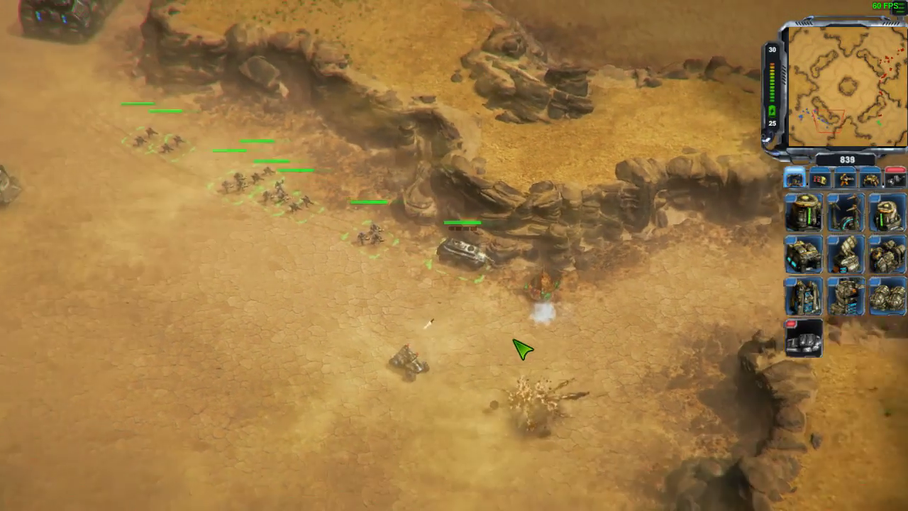
key(2)
key(2)
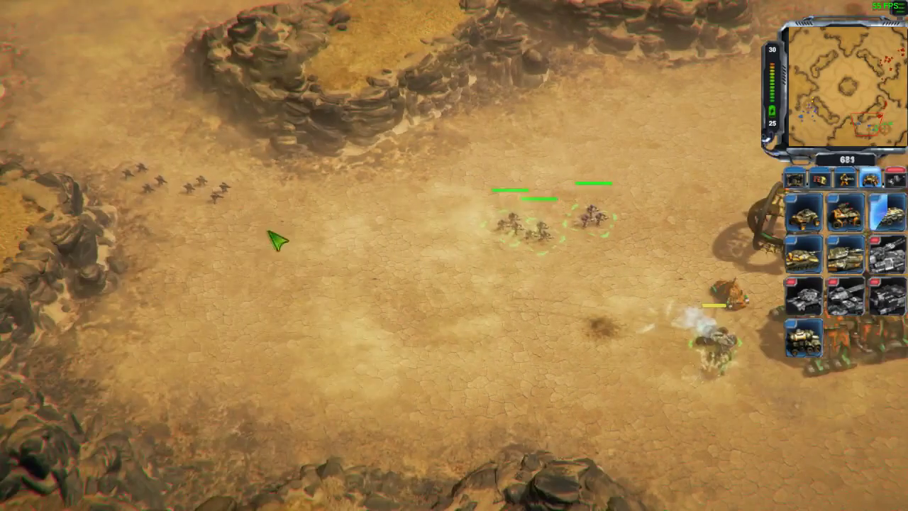
drag(260, 183, 73, 274)
right_click(349, 174)
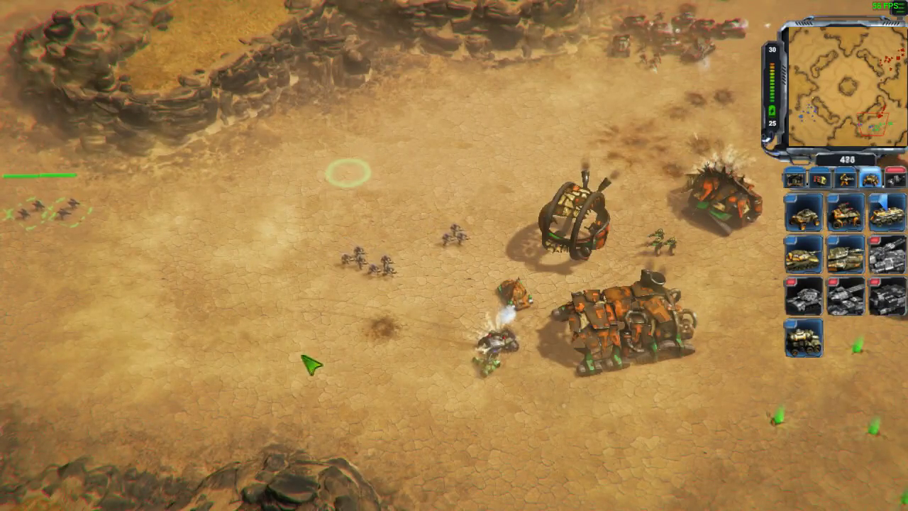
right_click(304, 234)
right_click(228, 216)
right_click(267, 247)
right_click(274, 320)
right_click(287, 253)
right_click(324, 244)
right_click(351, 268)
right_click(346, 239)
right_click(345, 186)
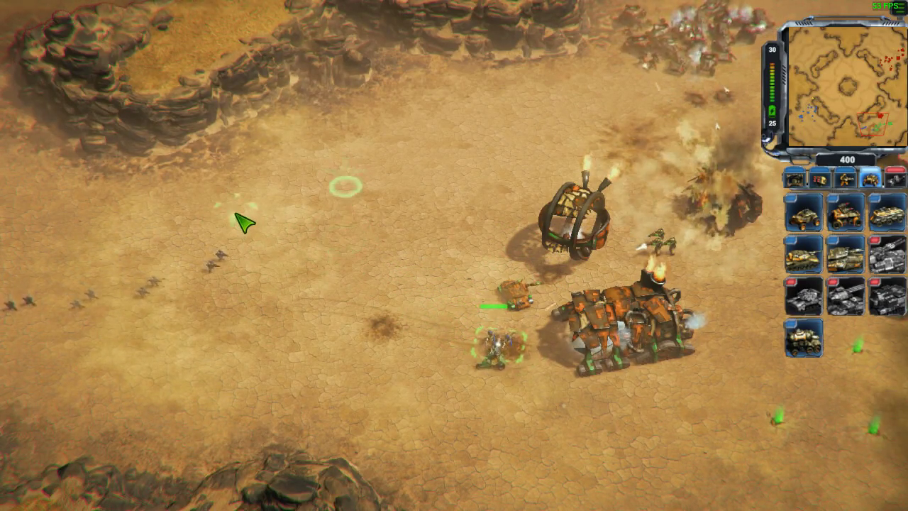
right_click(215, 214)
key(Down)
key(Left)
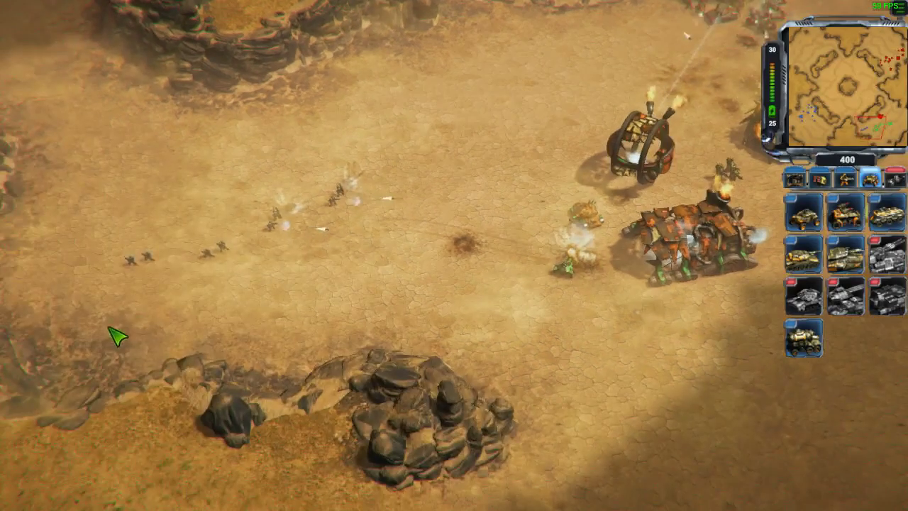
drag(87, 319, 305, 206)
right_click(547, 272)
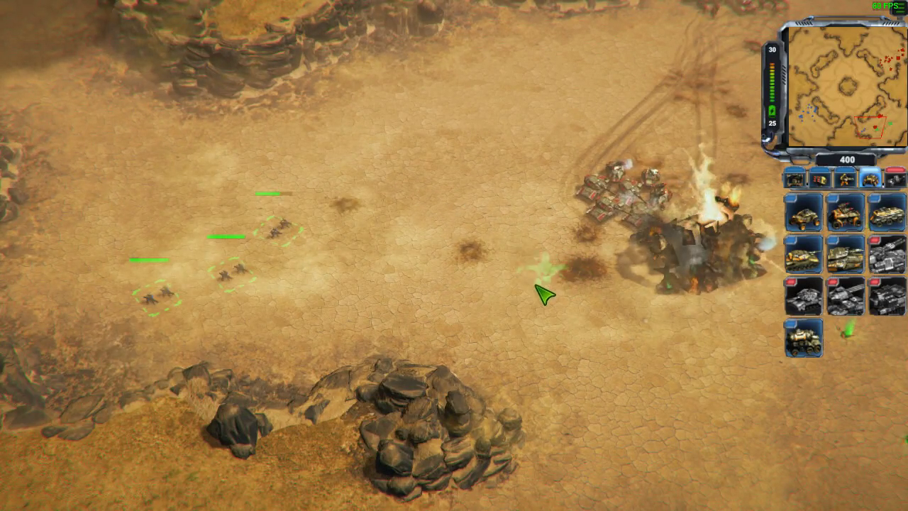
right_click(530, 285)
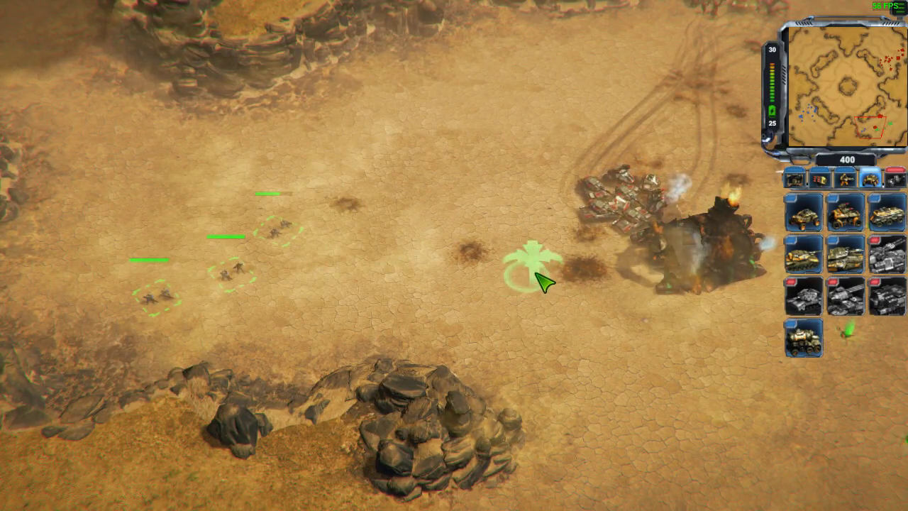
right_click(527, 266)
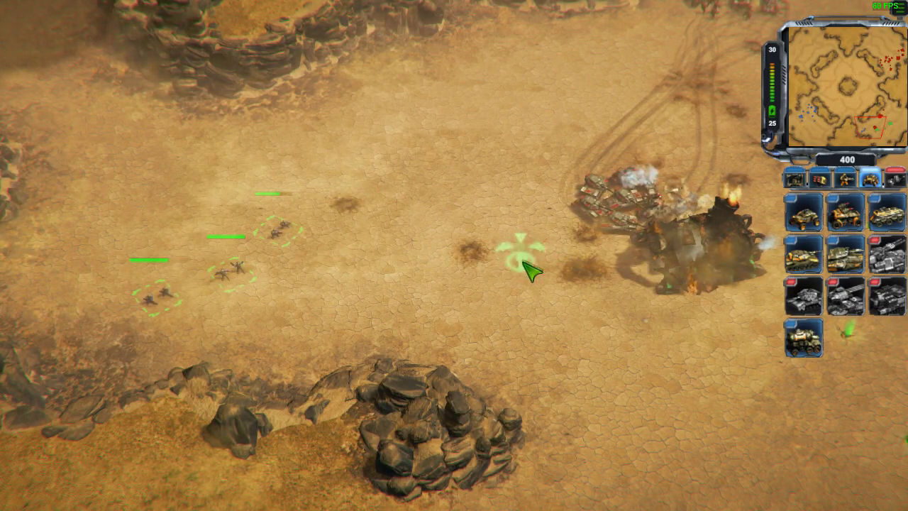
click(540, 264)
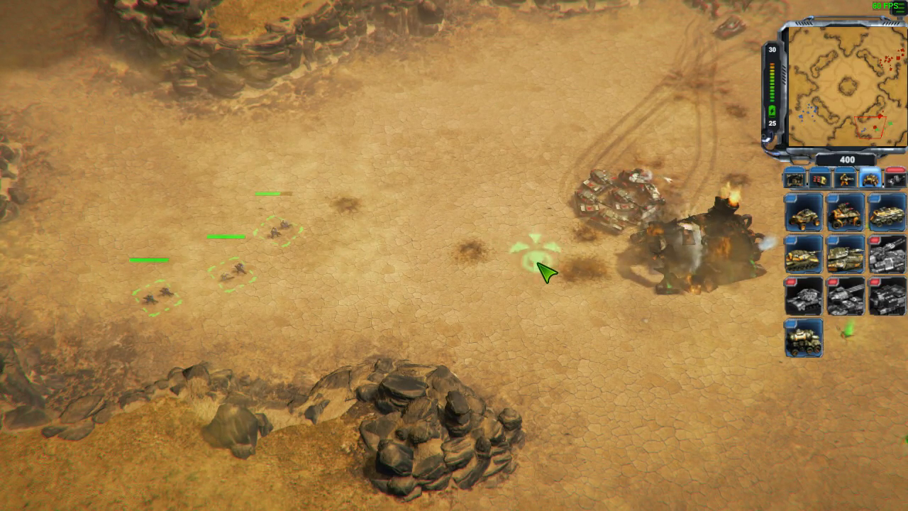
click(534, 264)
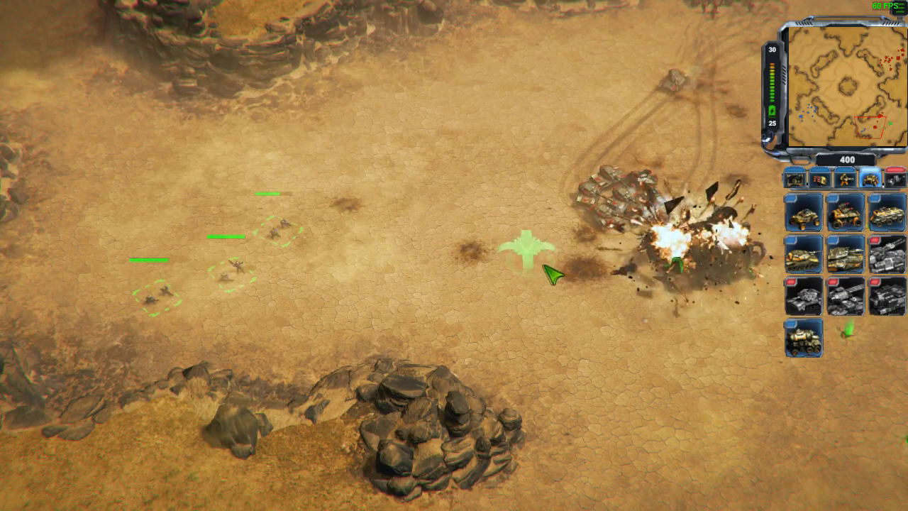
click(546, 267)
click(554, 267)
key(h)
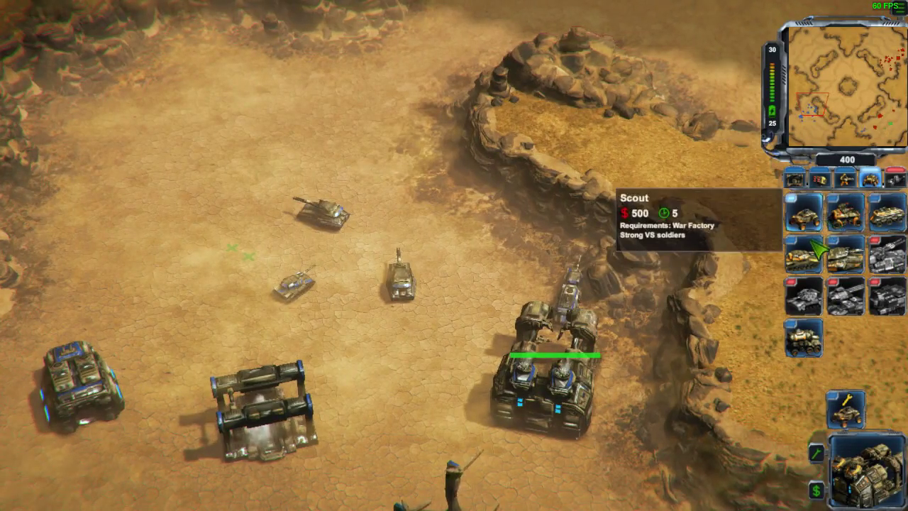
click(804, 253)
click(845, 253)
click(845, 213)
click(887, 213)
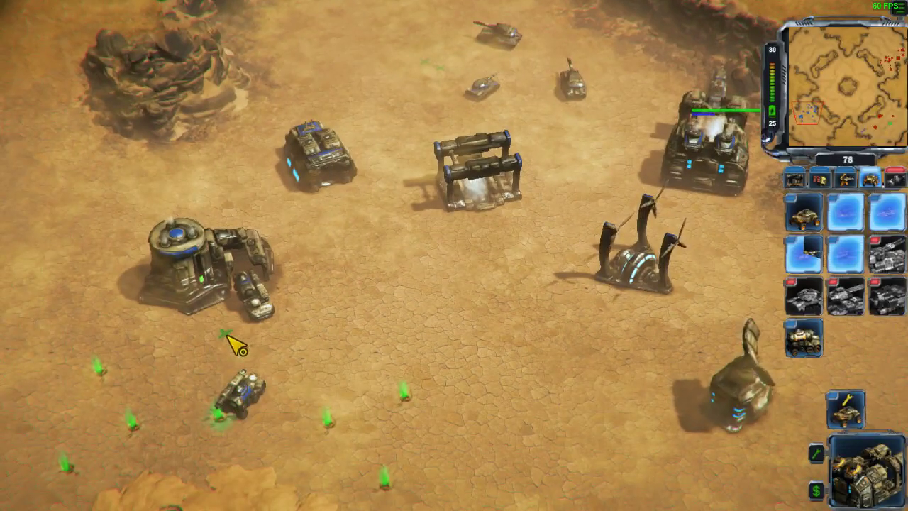
Switch back to VMware Player and continue the Mac setup with United States as the country and without Location Services
key(alt+Tab)
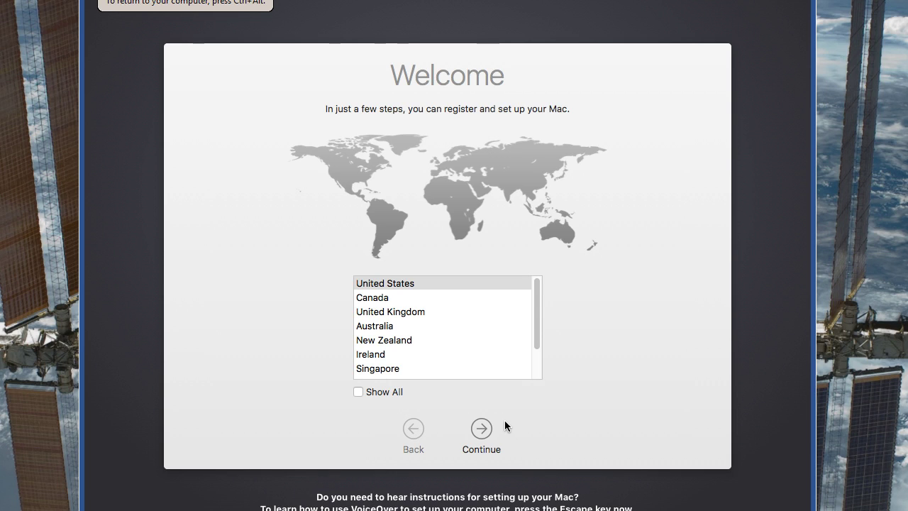
click(478, 429)
click(480, 429)
click(481, 430)
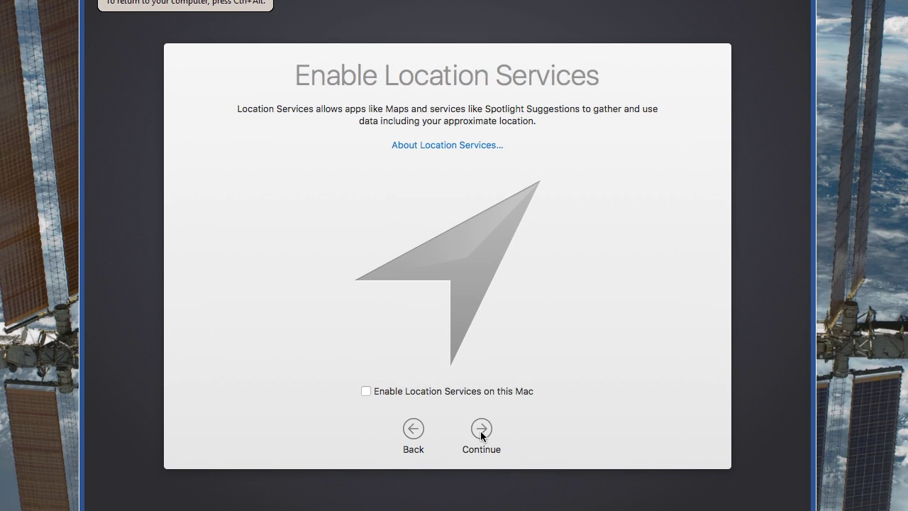
click(481, 430)
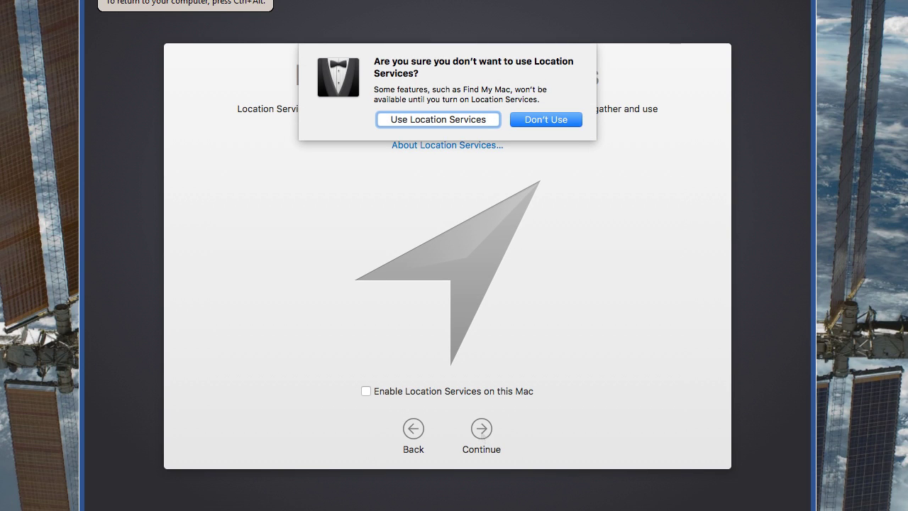
click(573, 117)
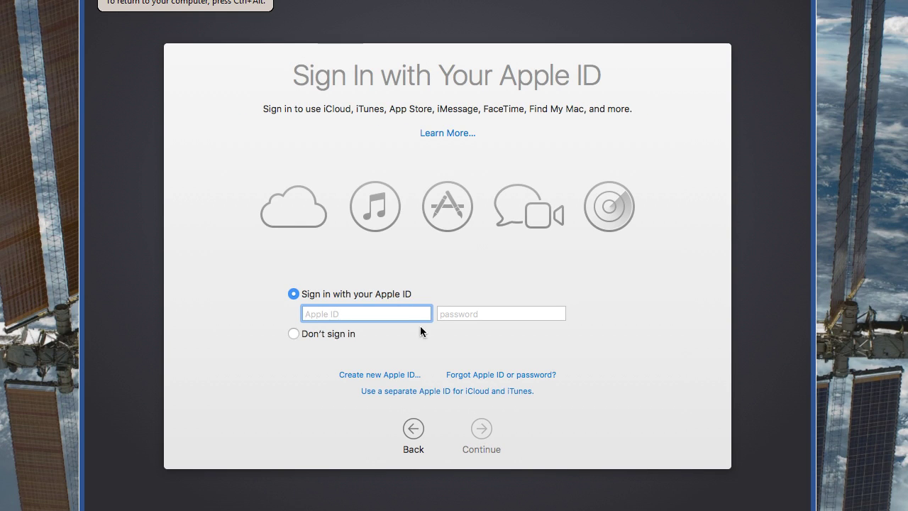
Skip signing in with an Apple ID and agree to the macOS Software License Agreement
click(299, 334)
click(486, 434)
click(560, 123)
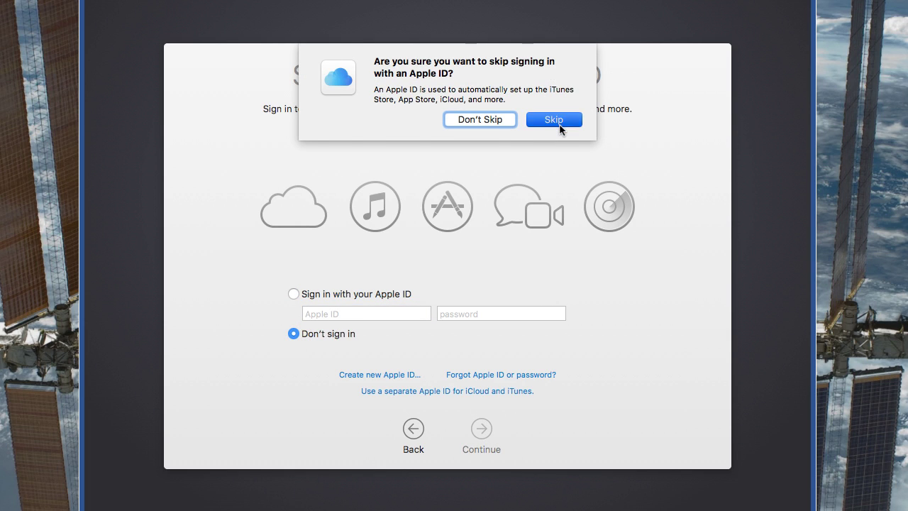
click(486, 419)
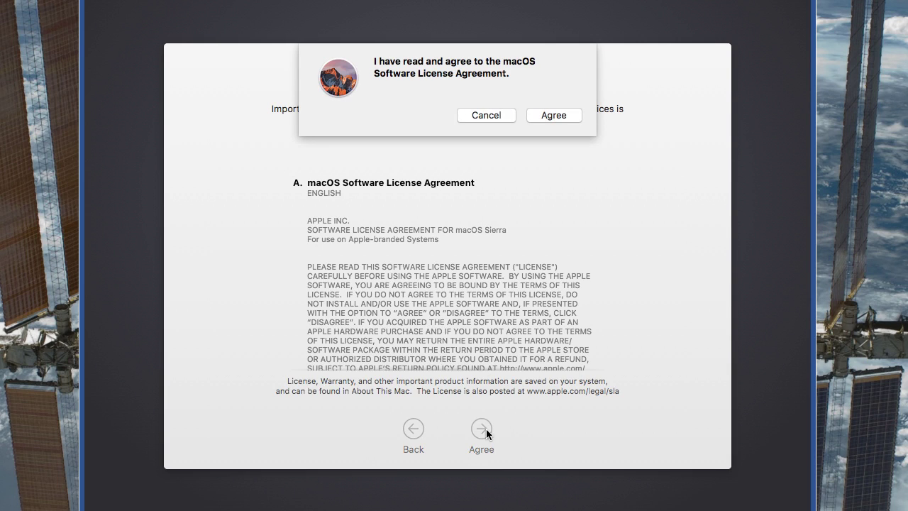
click(572, 118)
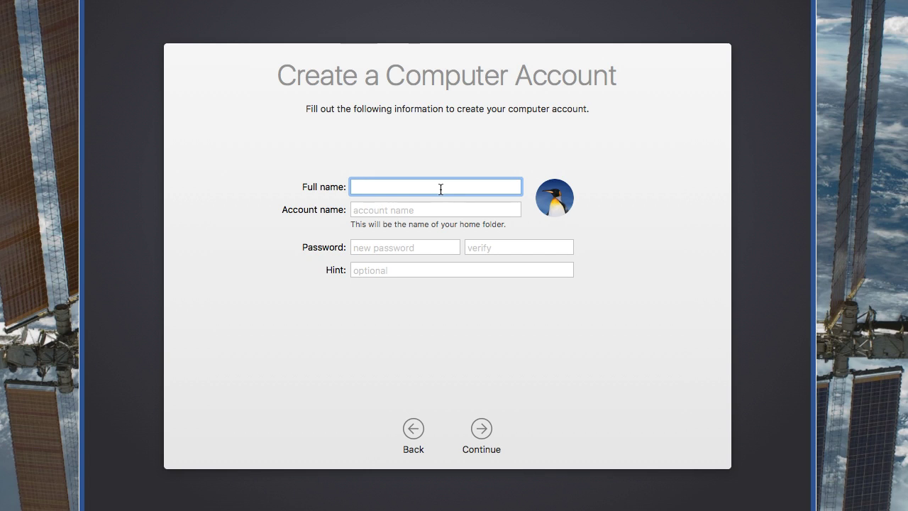
Create the computer account by entering the full name, the account password and its verification, leaving the hint empty
text(aga)
click(398, 248)
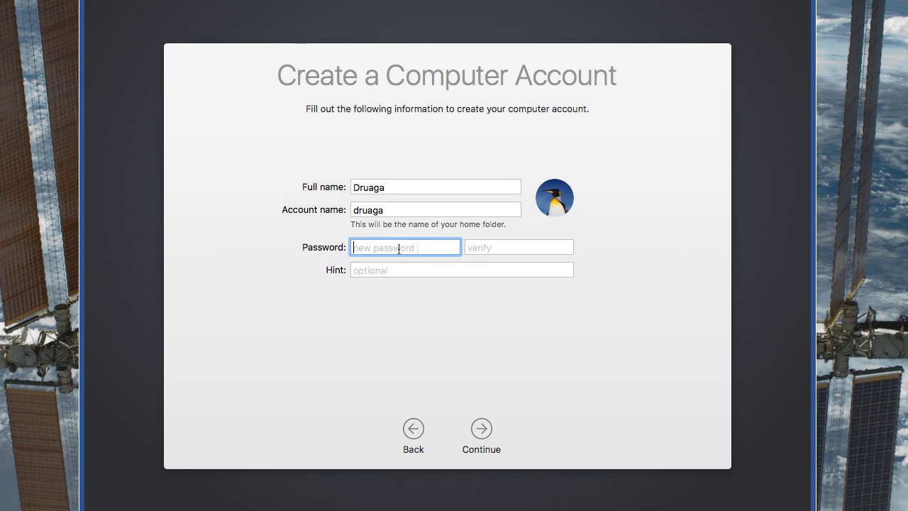
text(••••)
click(512, 248)
text(••••)
click(482, 430)
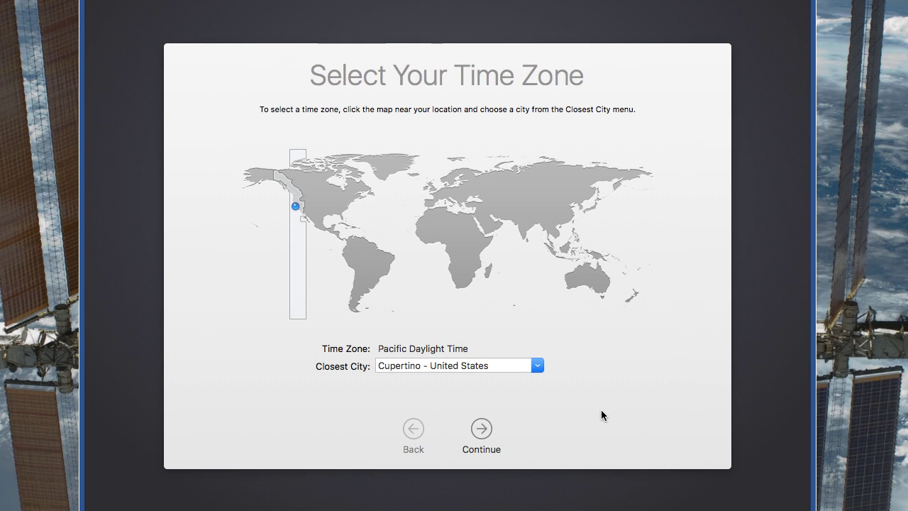
Set the time zone to Central European Summer Time with Montpellier - France as the closest city, and continue the setup
click(432, 198)
click(432, 196)
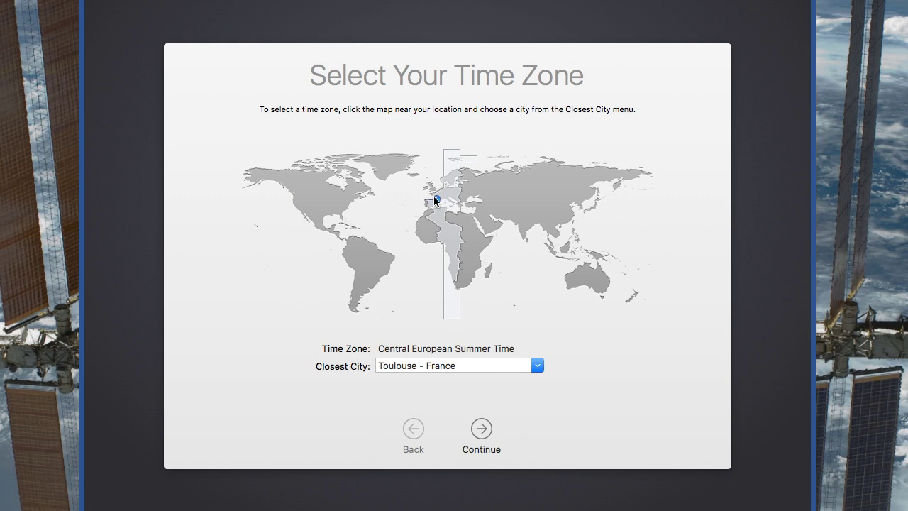
click(537, 368)
scroll(485, 415, up, 5)
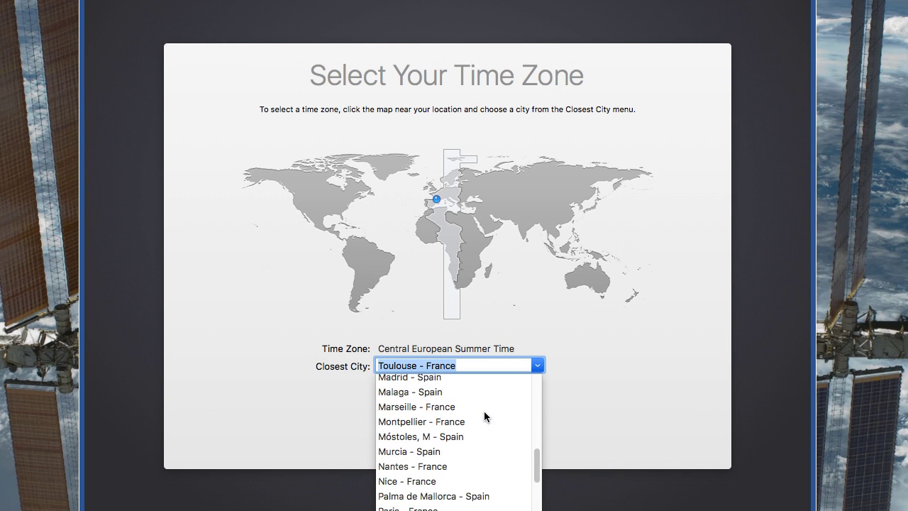
scroll(483, 411, up, 3)
scroll(482, 412, down, 4)
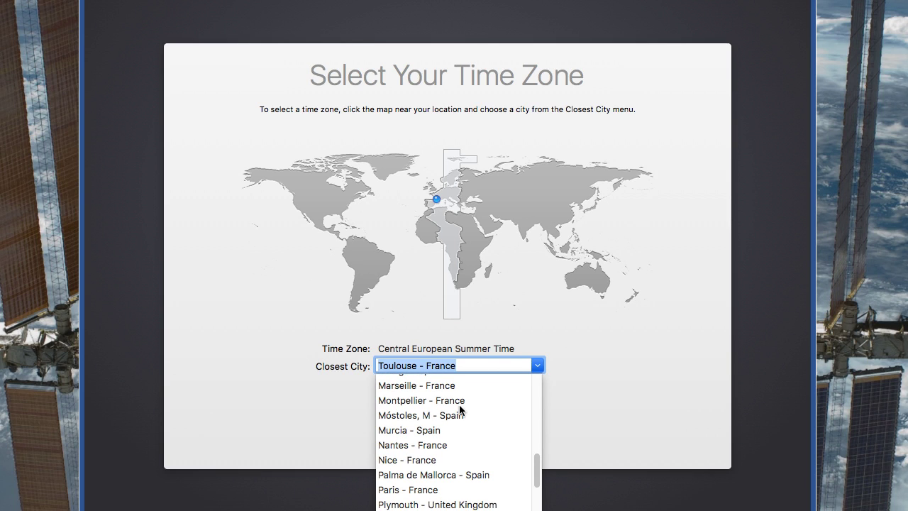
click(457, 401)
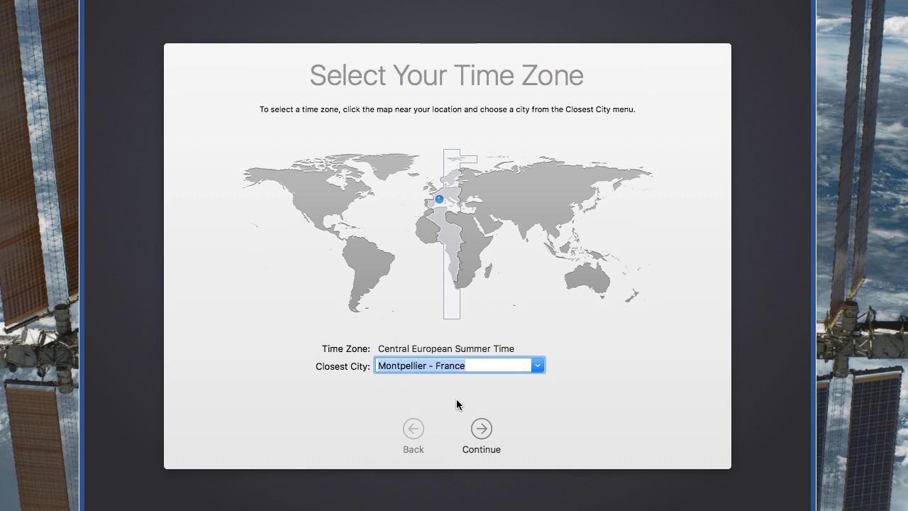
click(482, 429)
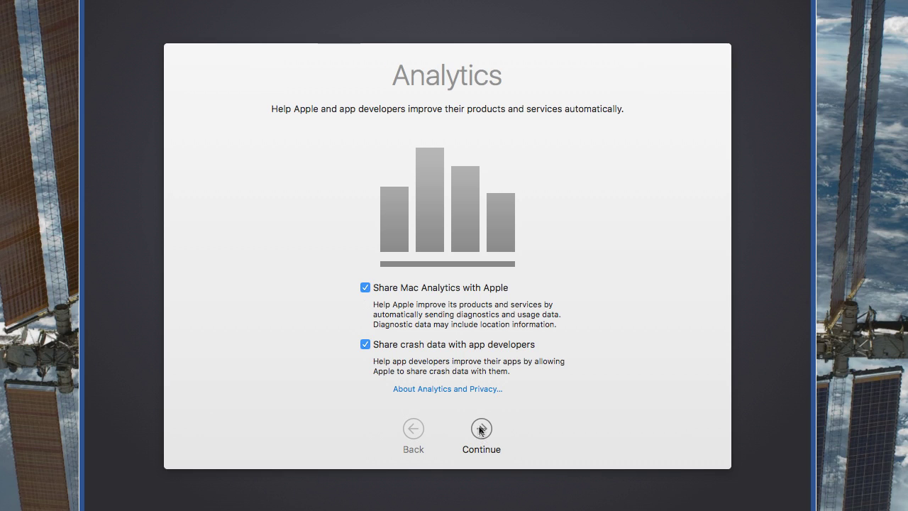
Turn off sharing Mac analytics with Apple and finish the setup
click(365, 289)
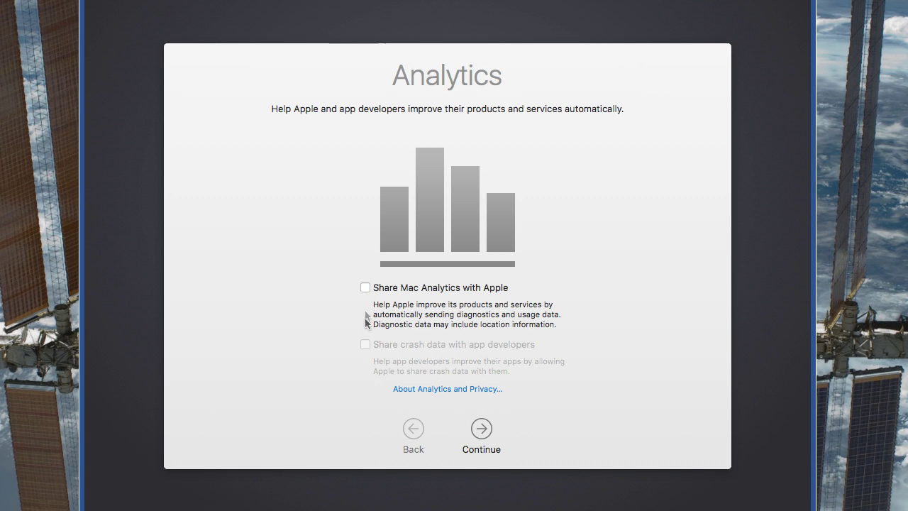
click(489, 429)
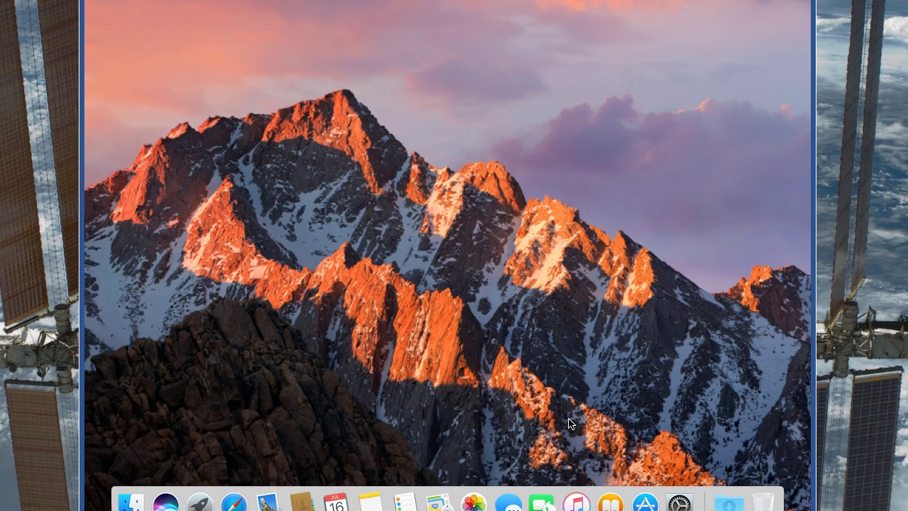
Check the Scaled resolutions and the color profiles in the Displays preferences, then close System Preferences
click(685, 503)
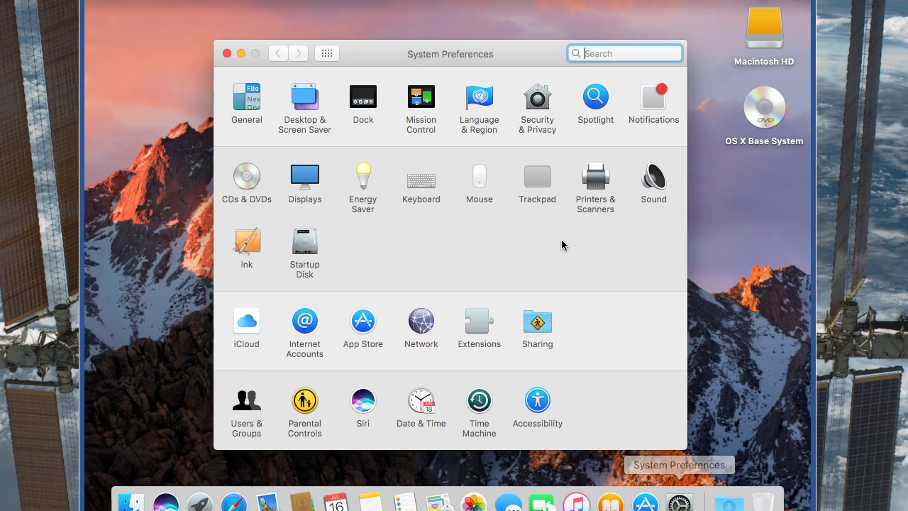
drag(488, 56, 456, 57)
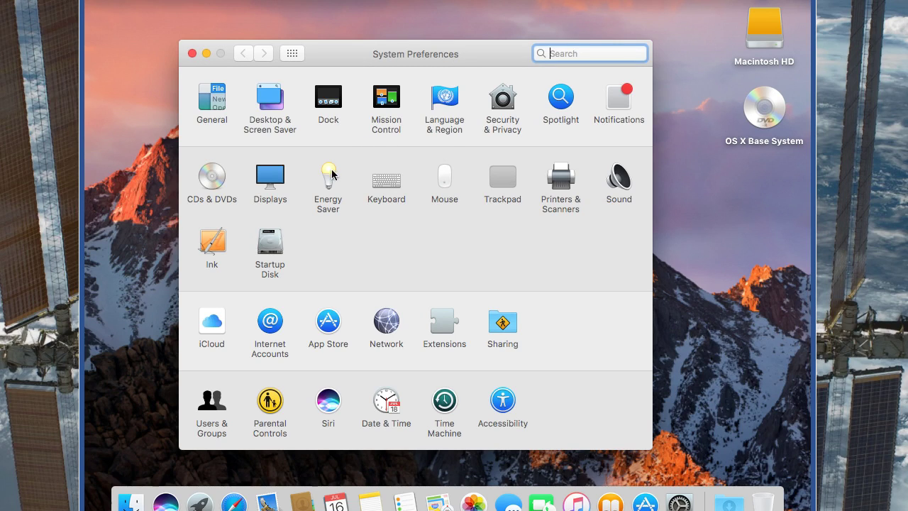
click(270, 179)
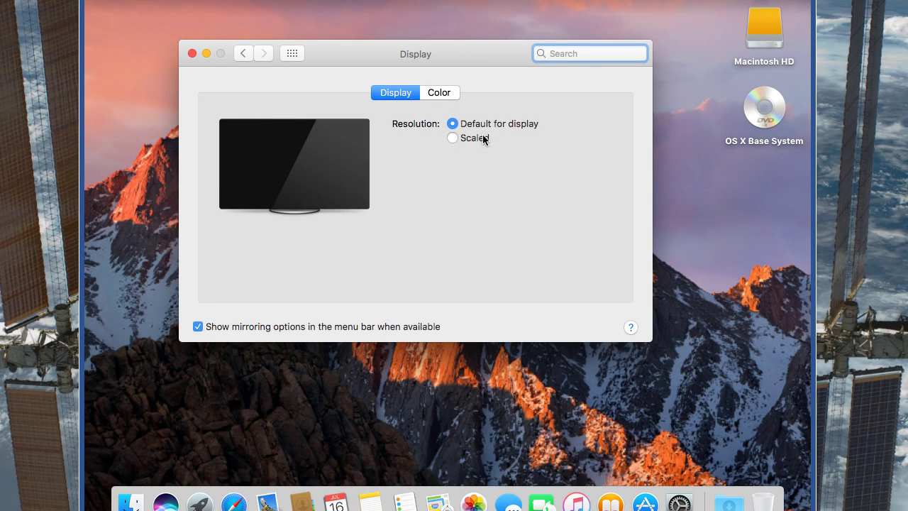
click(453, 138)
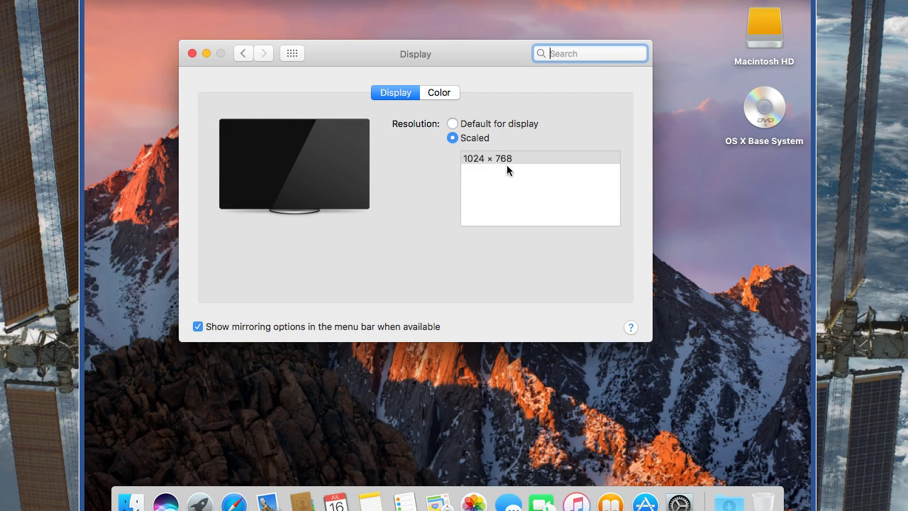
click(444, 93)
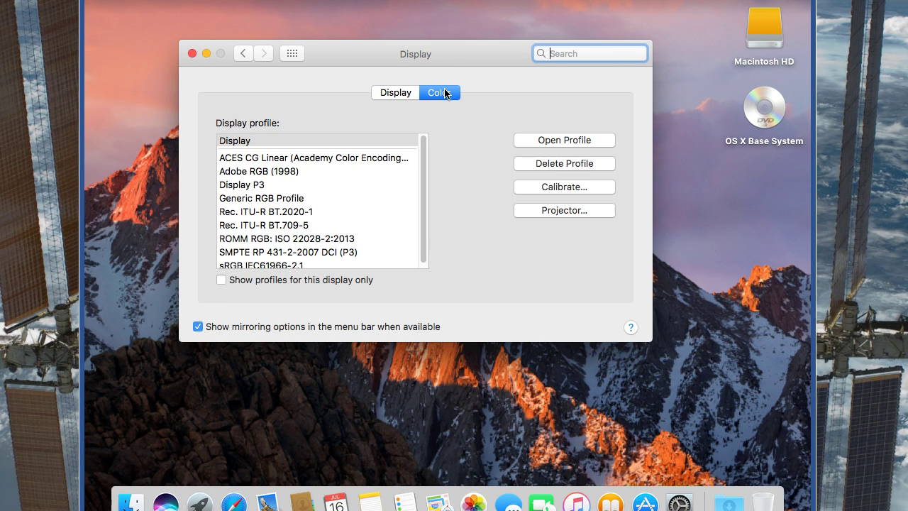
click(398, 91)
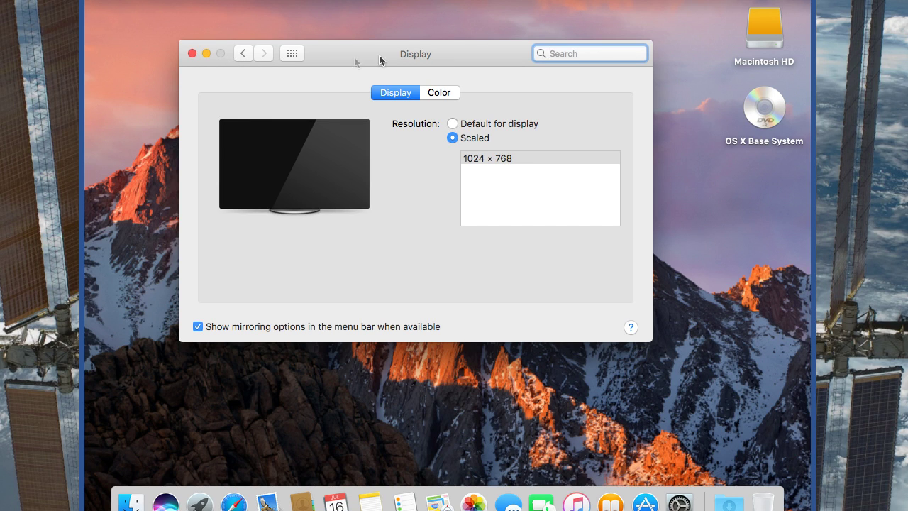
click(192, 53)
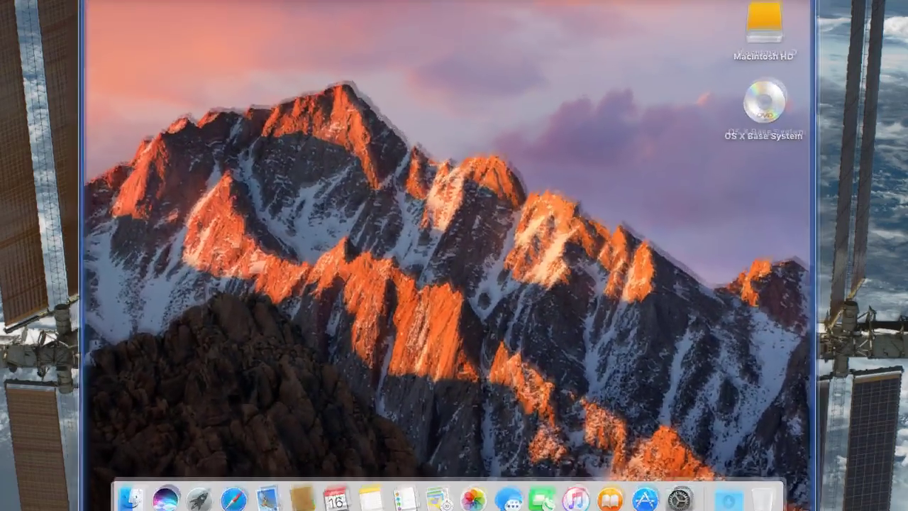
mouse_move(348, 4)
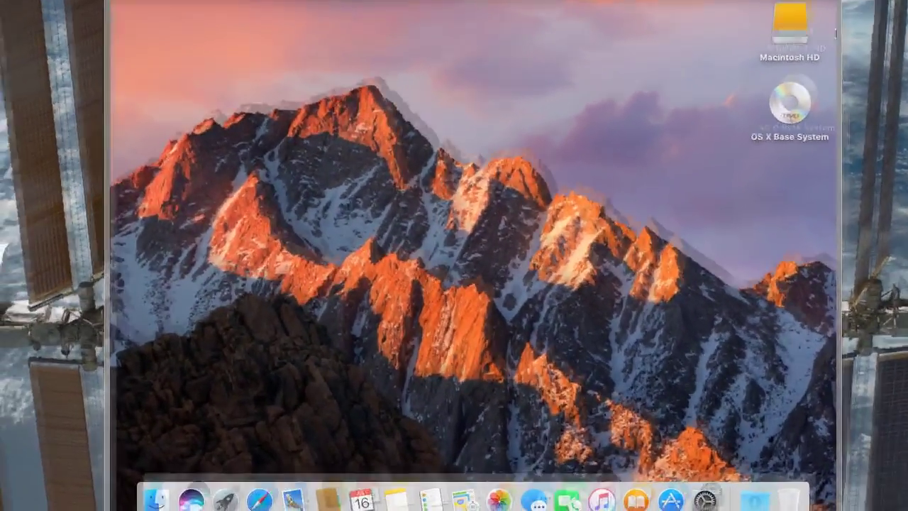
drag(473, 166, 647, 245)
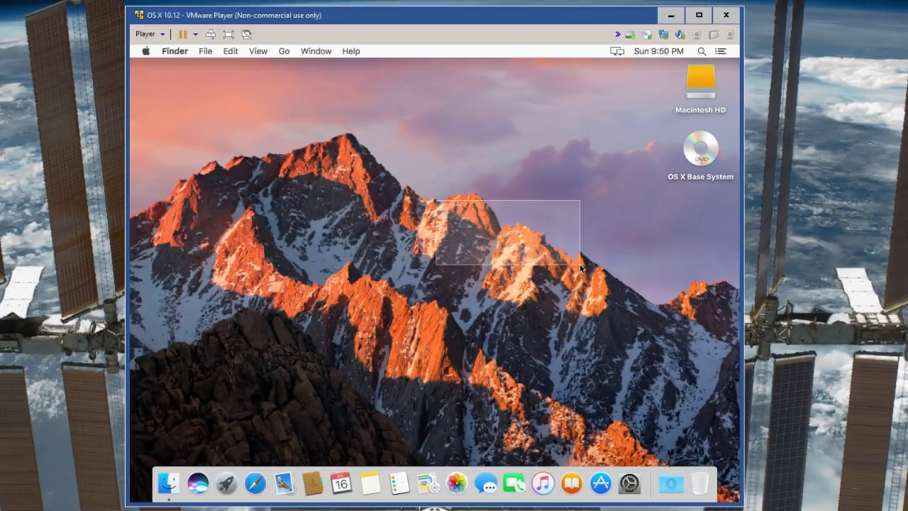
drag(580, 267, 580, 266)
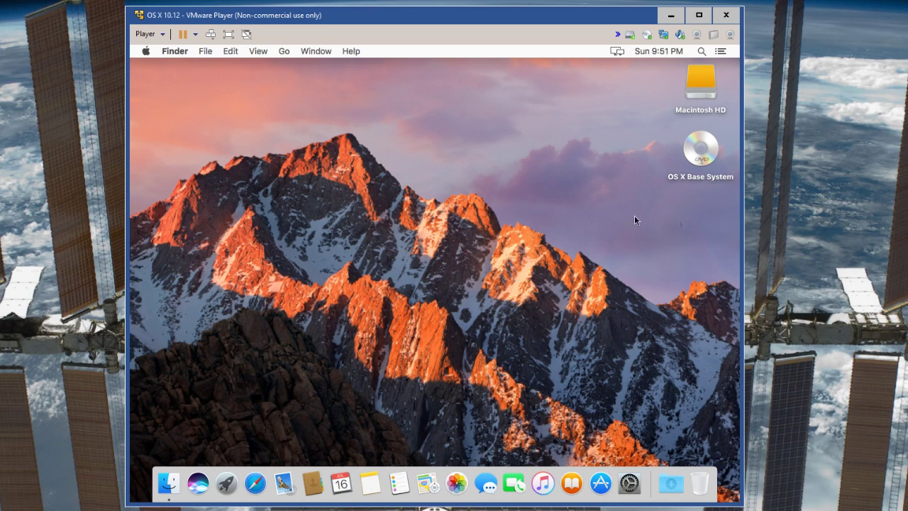
Try to install VMware Tools through VMware Player's own installation command
click(149, 34)
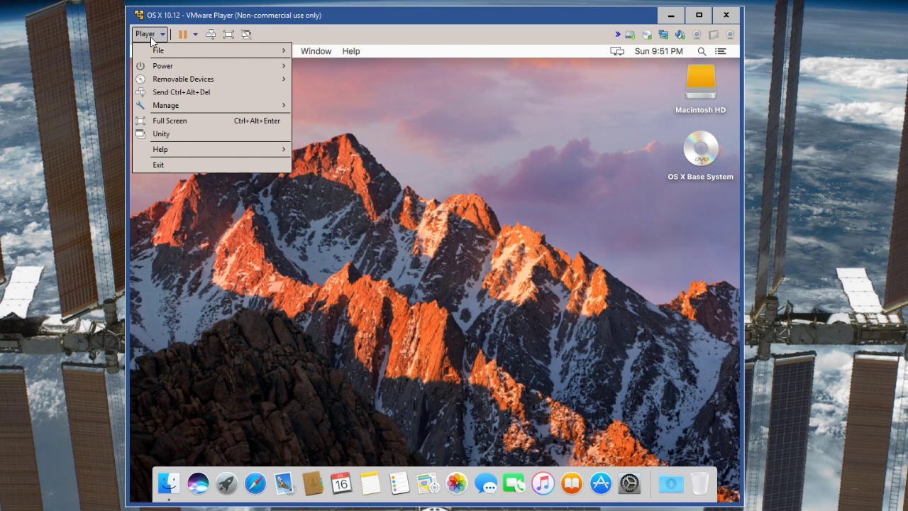
mouse_move(239, 53)
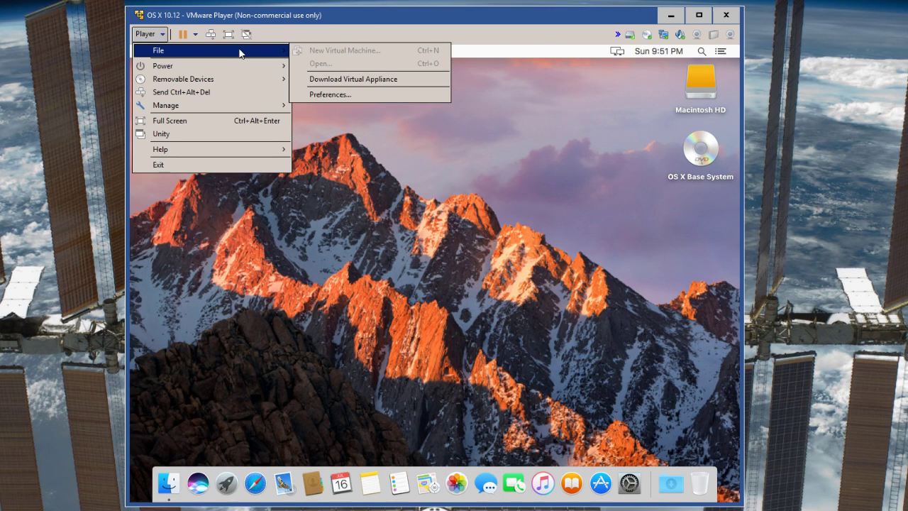
mouse_move(246, 108)
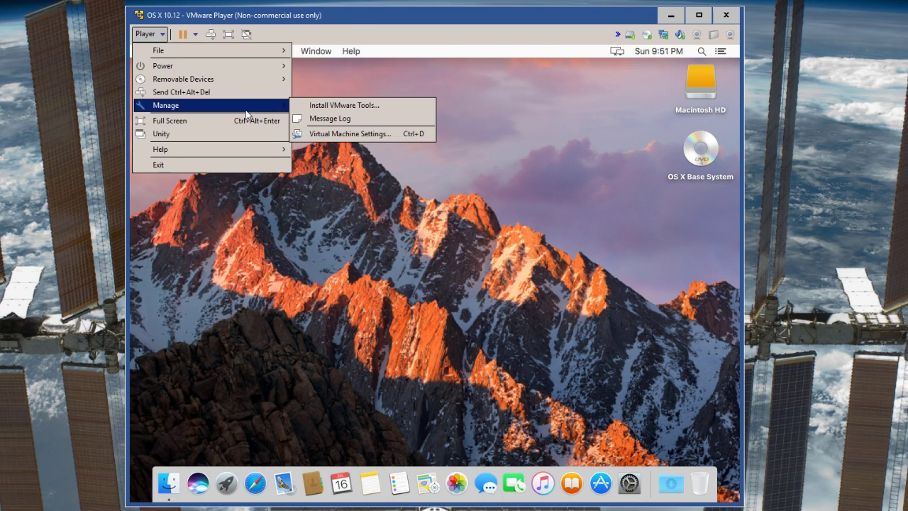
click(332, 104)
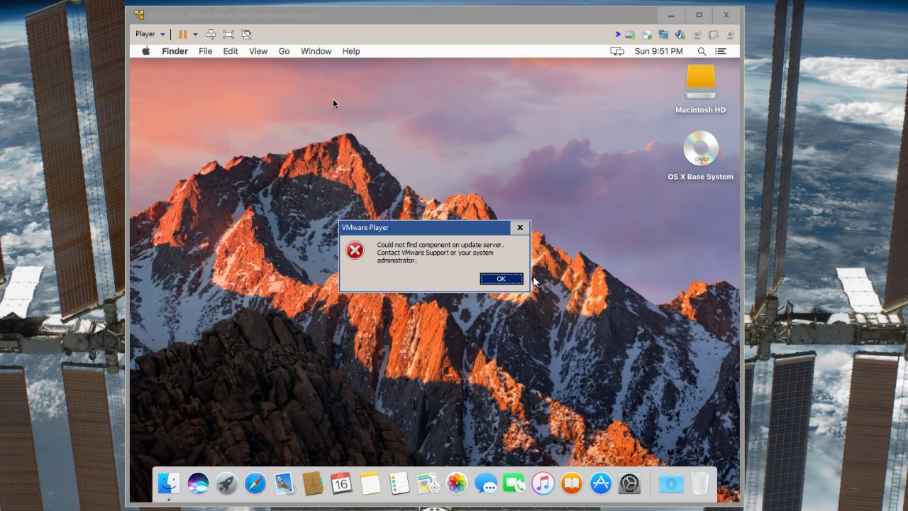
click(498, 280)
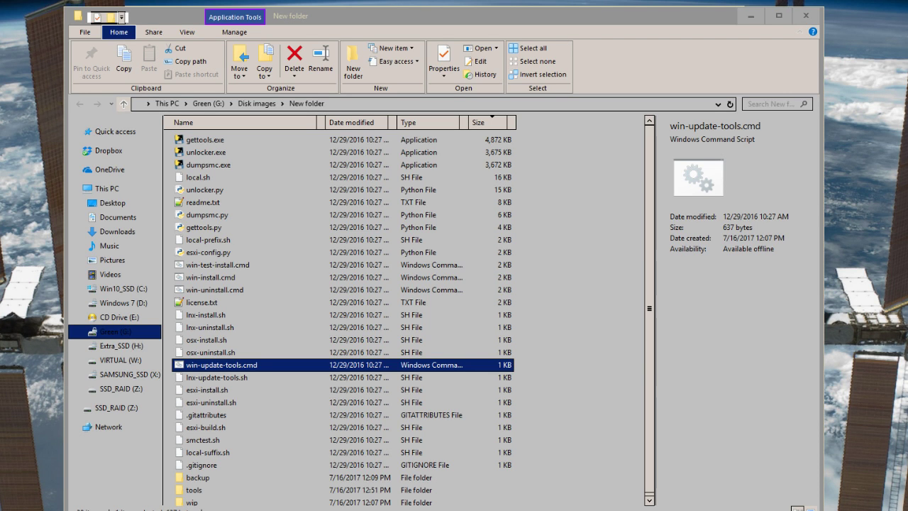
Load darwin.iso from the VMware Player program folder into the virtual CD/DVD drive and connect the drive to the virtual machine
click(749, 22)
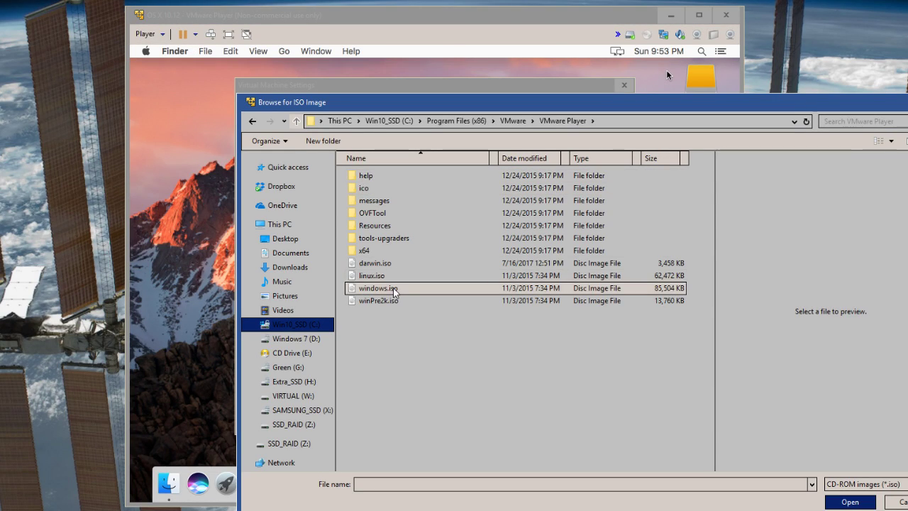
click(392, 264)
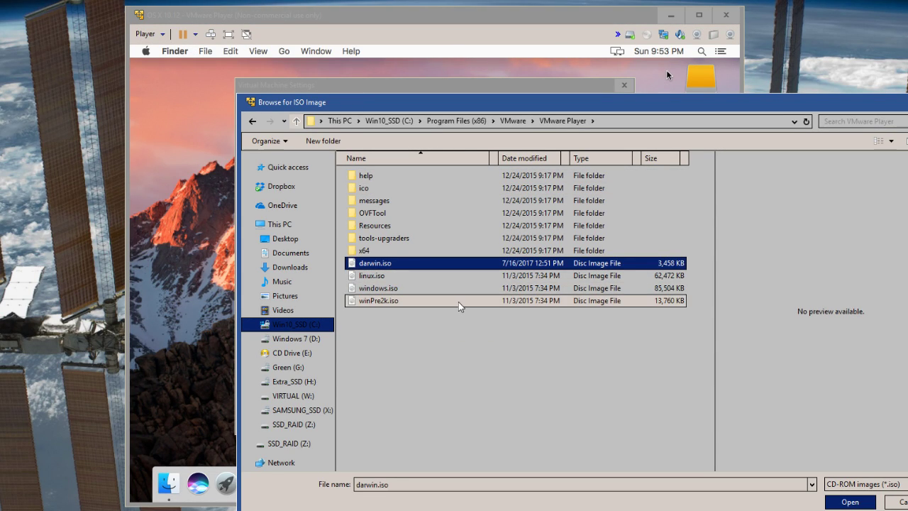
click(847, 503)
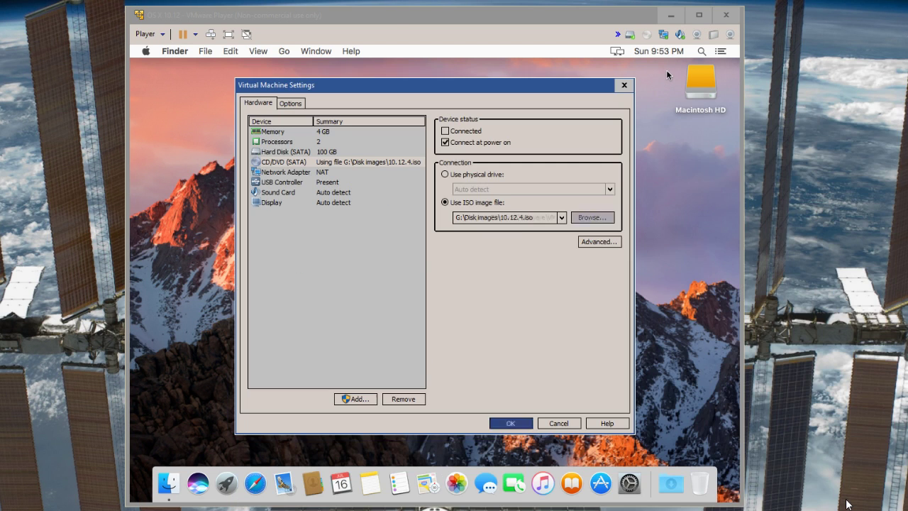
click(510, 423)
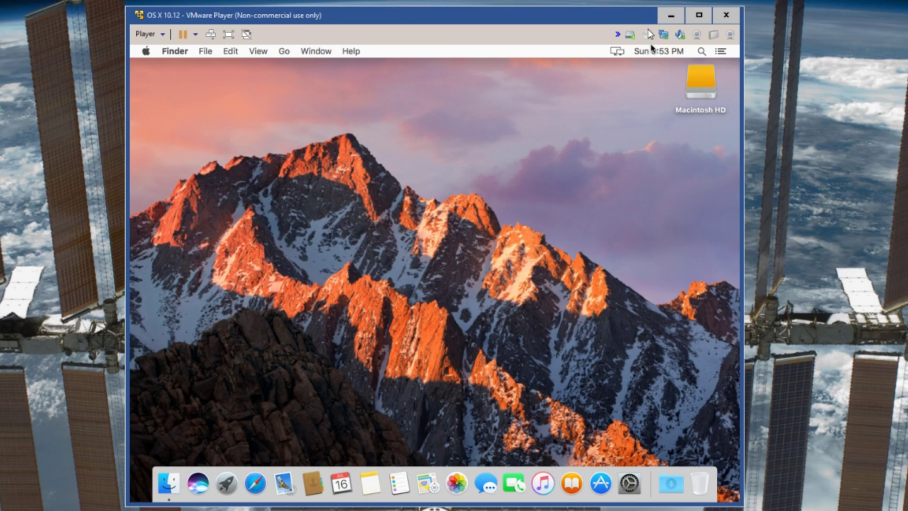
click(648, 39)
click(658, 41)
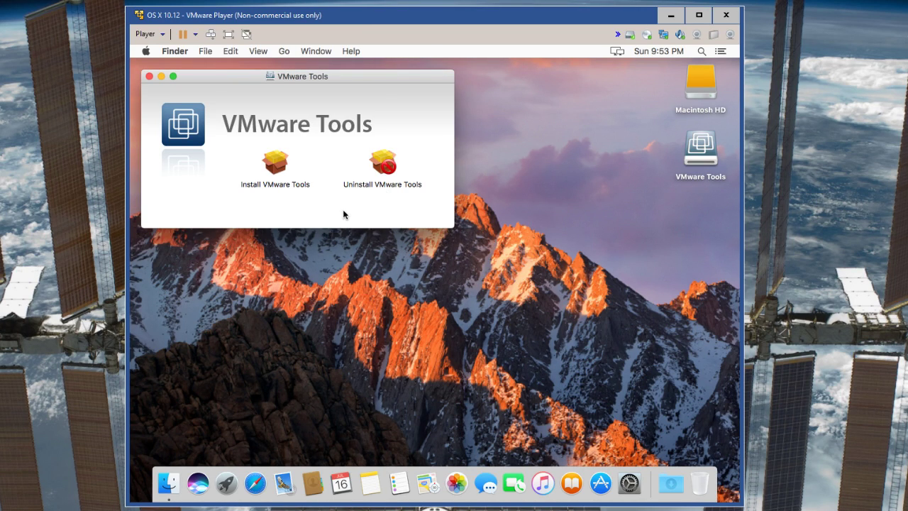
Run the VMware Tools installer from the mounted disc as a standard install on Macintosh HD, authorizing it with the account password
double_click(278, 165)
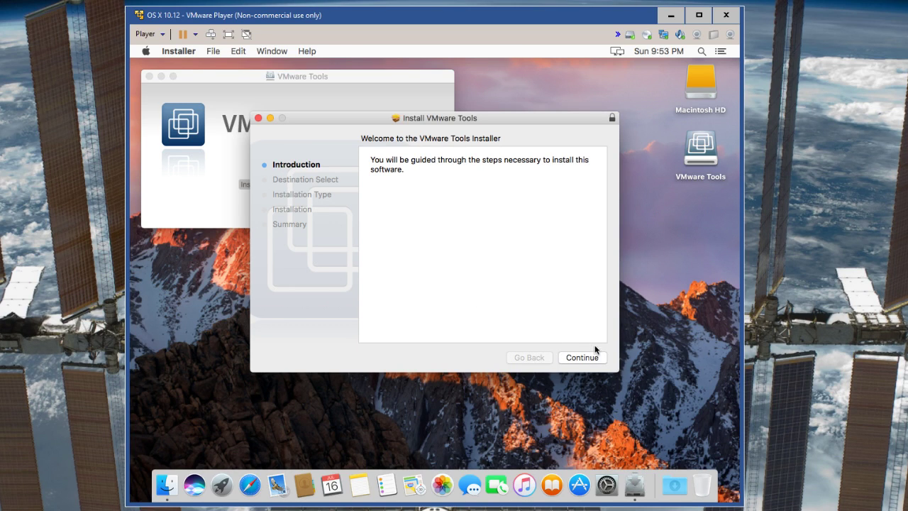
click(591, 358)
click(590, 356)
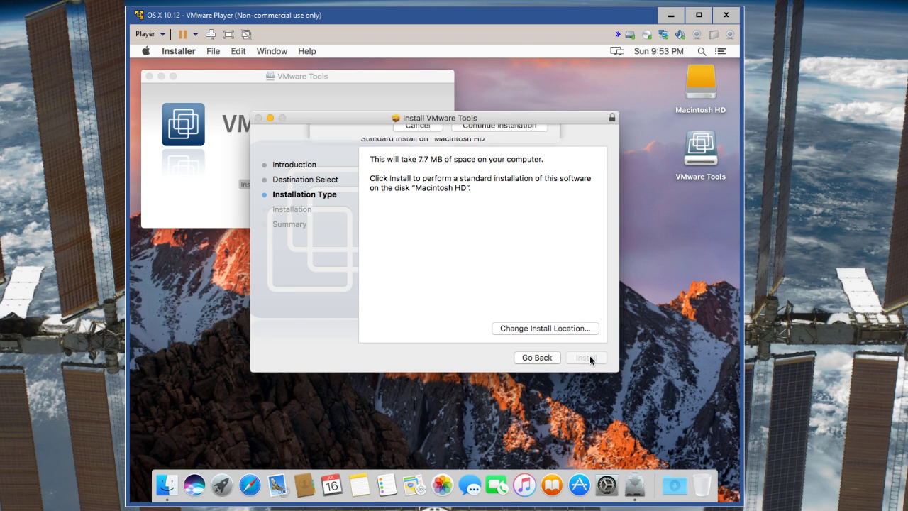
click(499, 183)
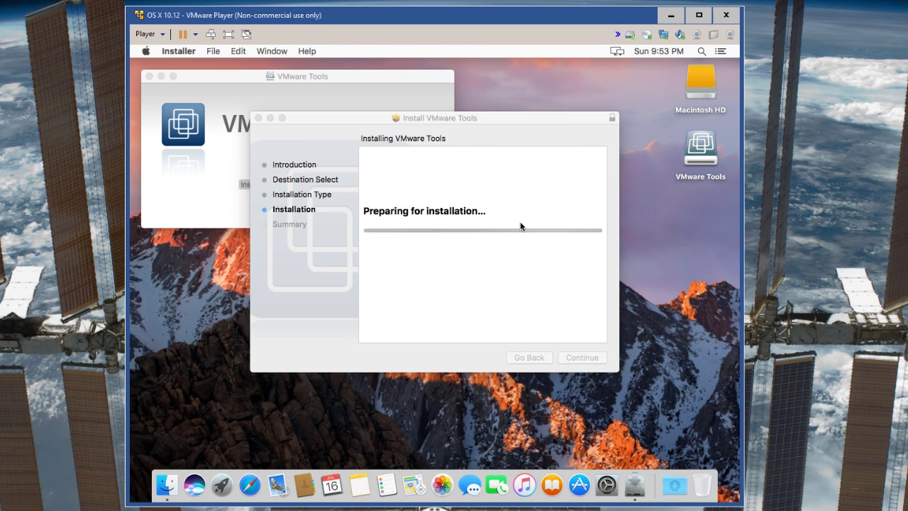
text(****)
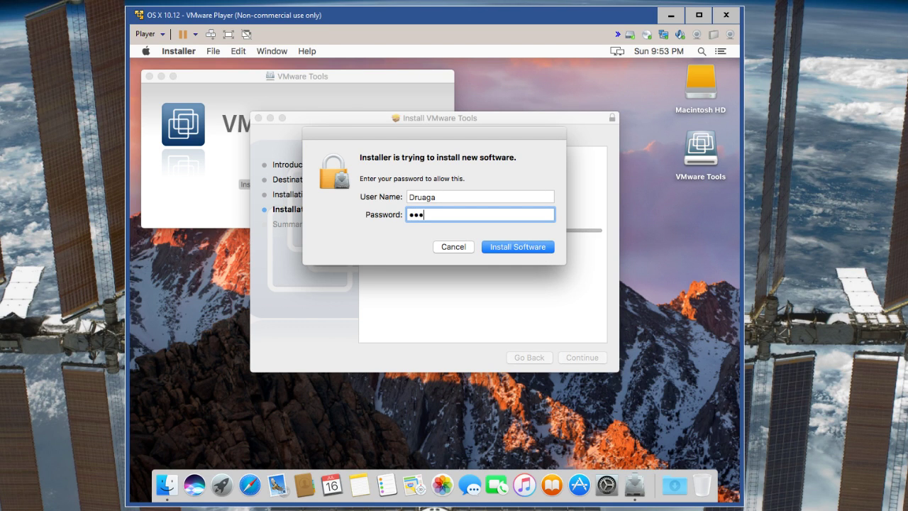
click(530, 251)
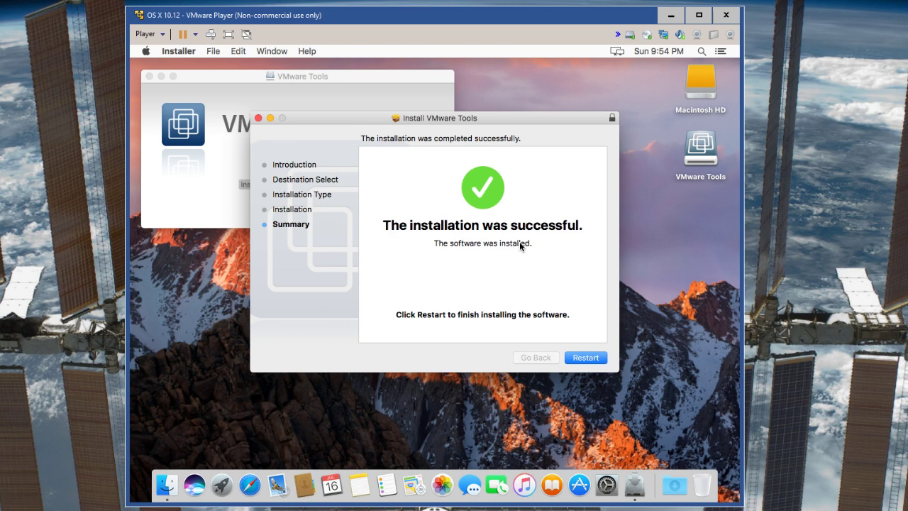
Restart macOS to finish the VMware Tools installation and log in with the account password
click(600, 359)
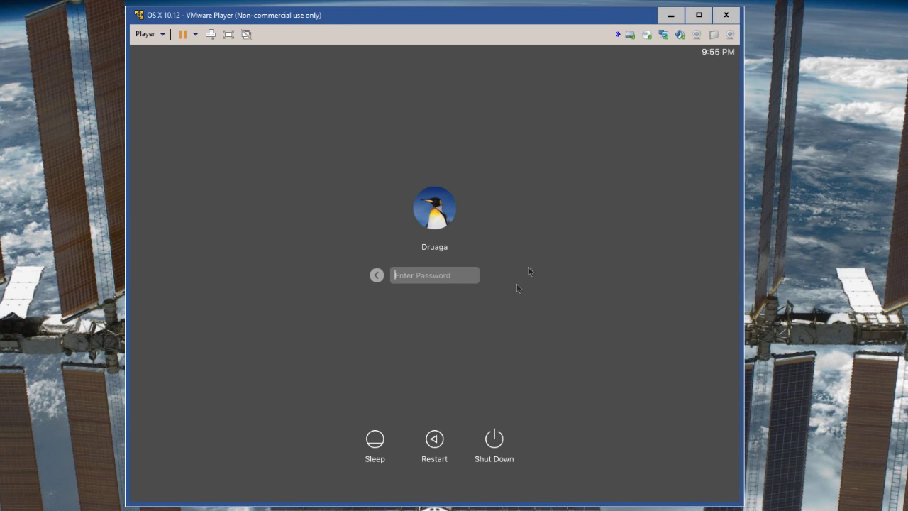
text(****)
key(Return)
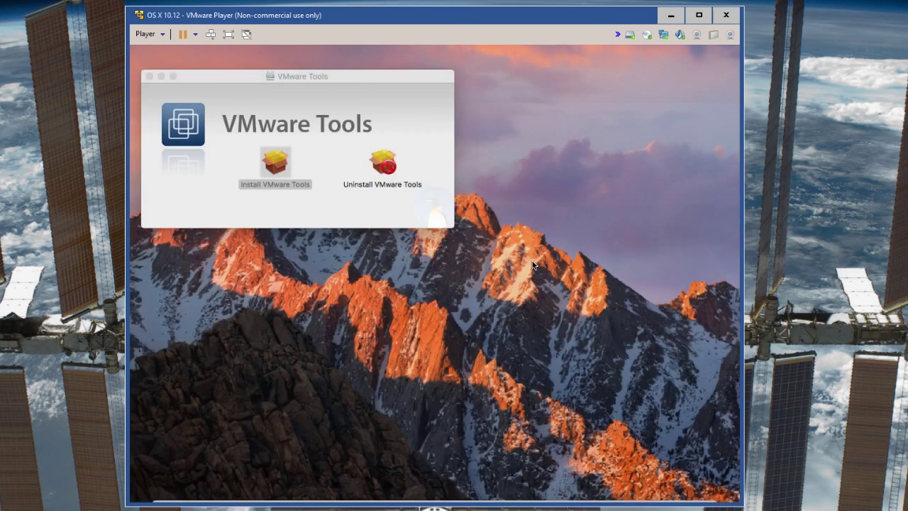
Check the Scaled resolutions in the Displays preferences, then close System Preferences and the VMware Tools window
click(629, 483)
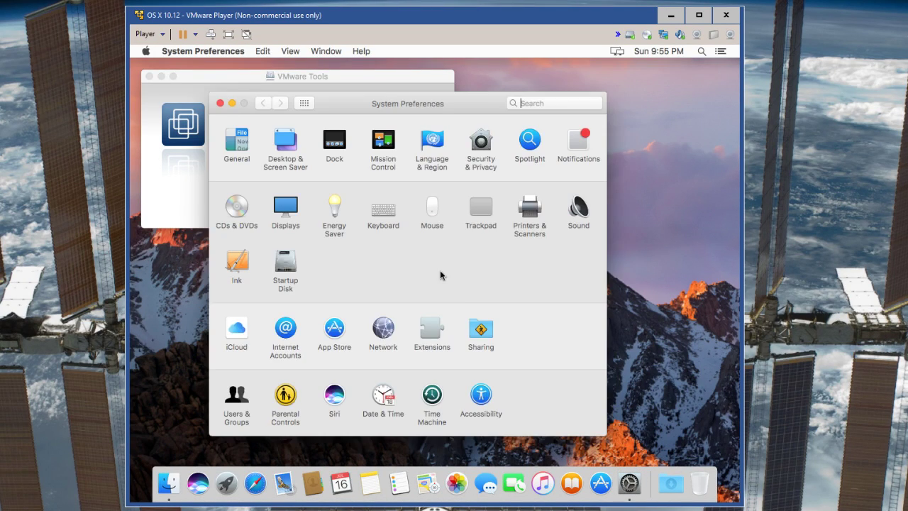
click(283, 213)
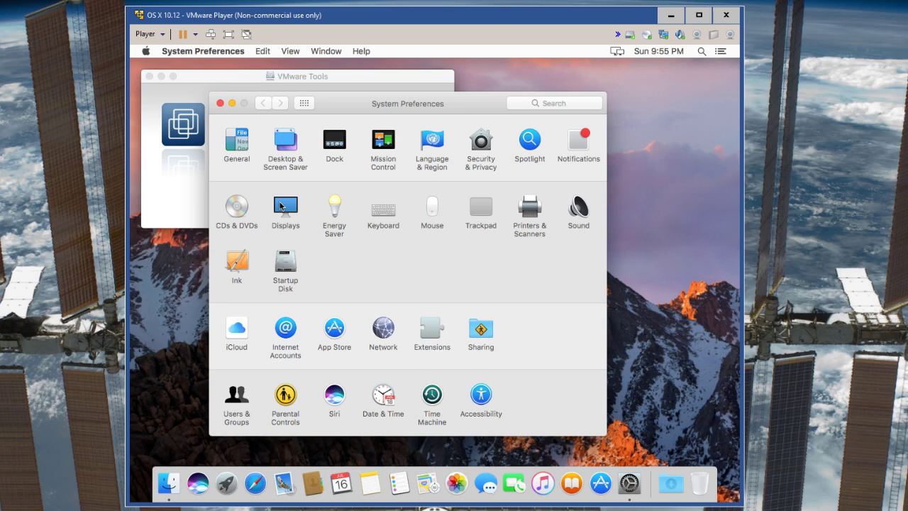
click(450, 177)
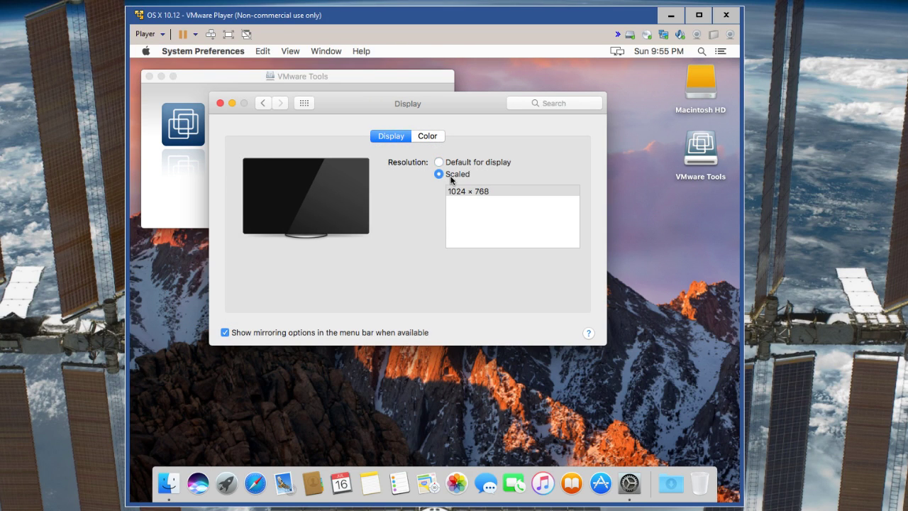
drag(215, 108, 218, 107)
click(222, 103)
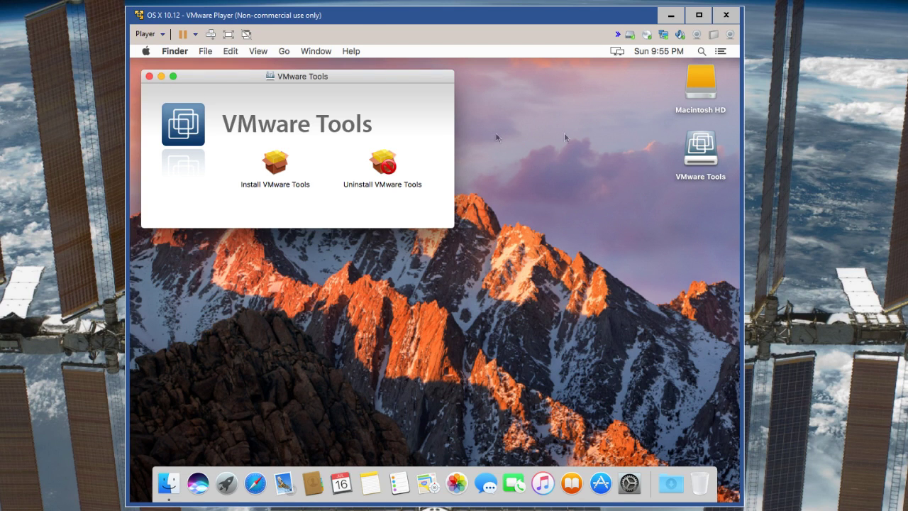
click(150, 76)
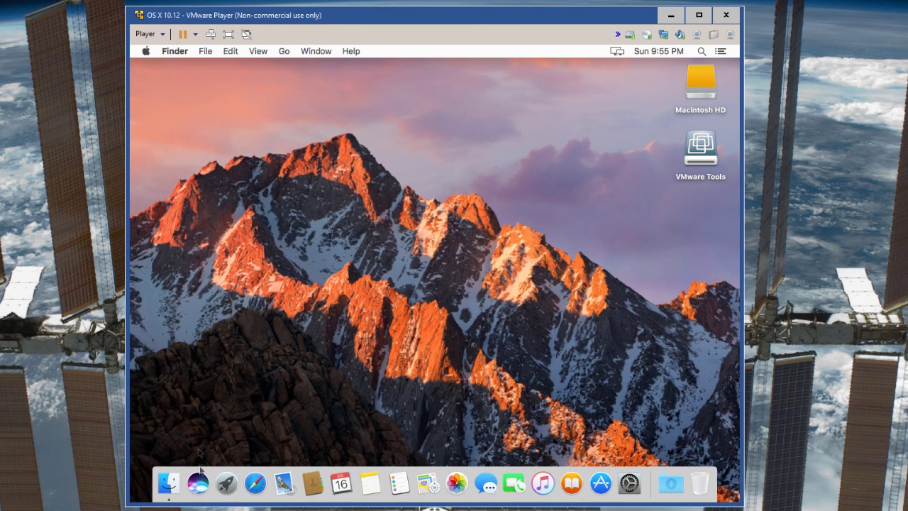
Open the YouTube video "Installing Mac OS X on an SD Card" in Safari, pause it and highlight its publication date
click(256, 483)
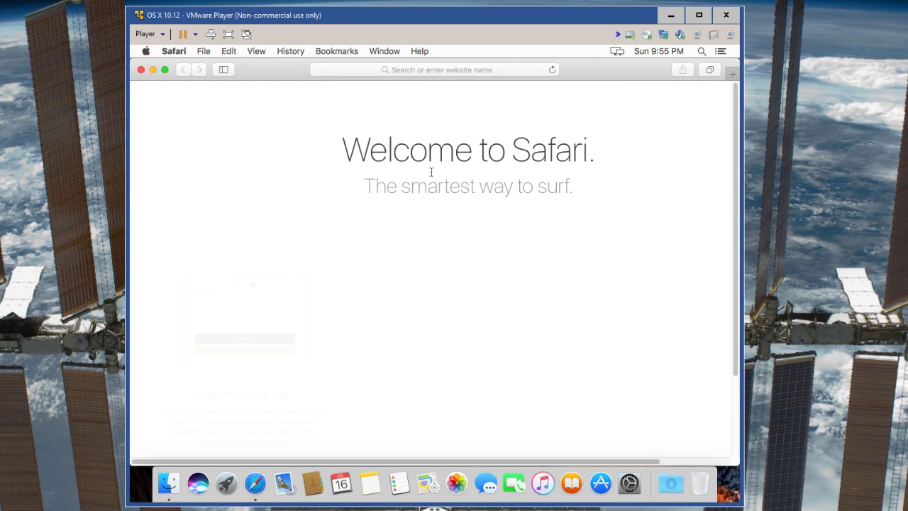
click(439, 71)
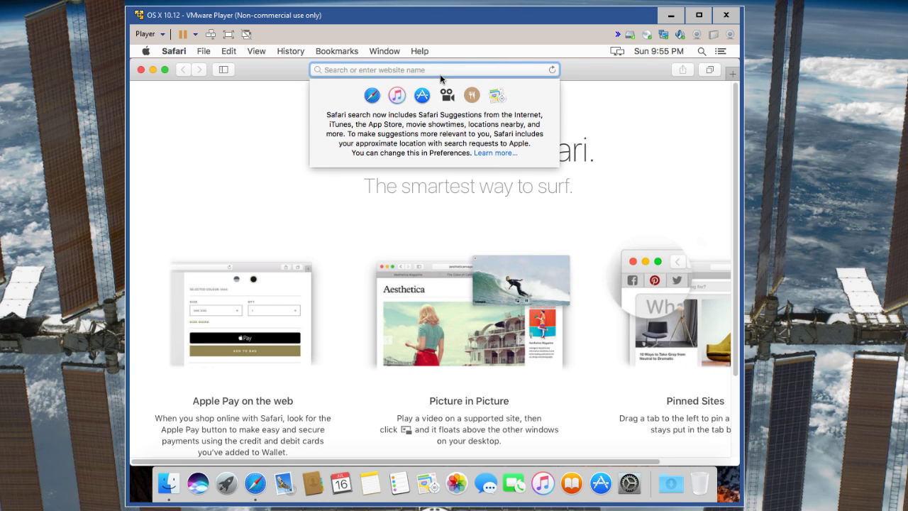
text(dr.ugd)
key(Return)
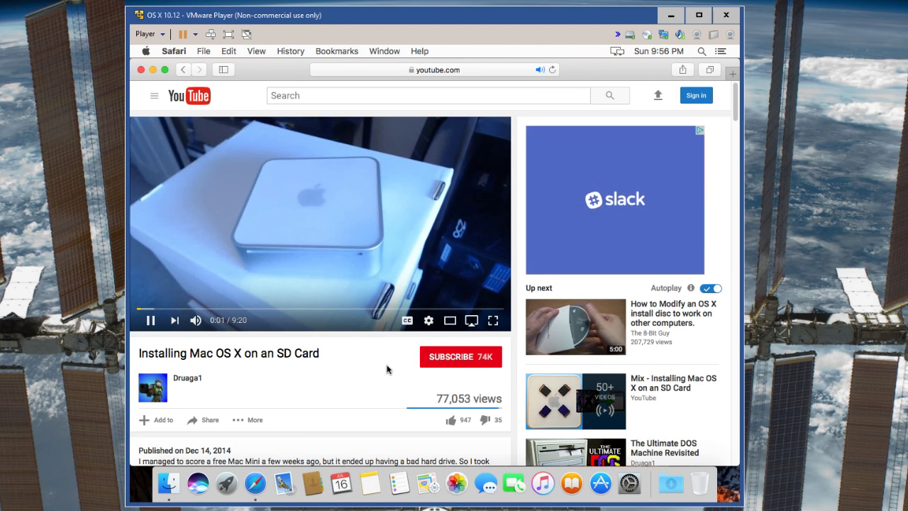
key(space)
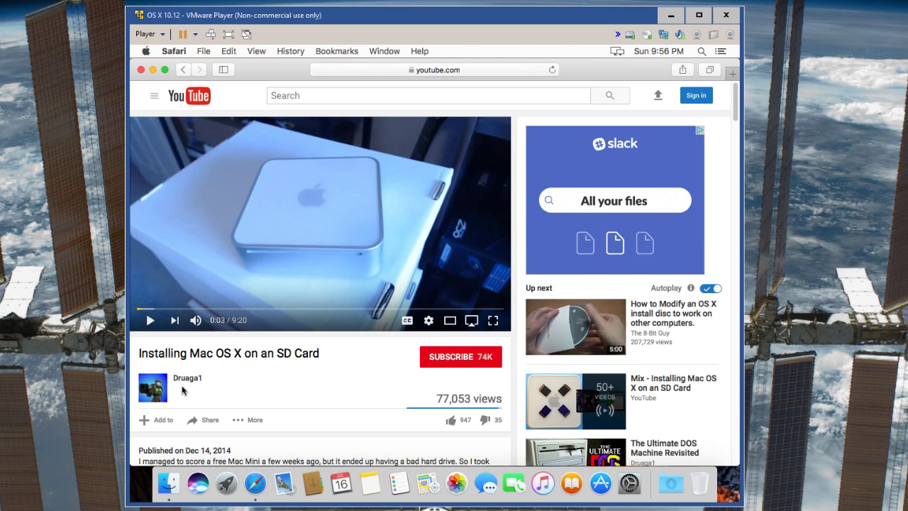
scroll(182, 389, down, 1)
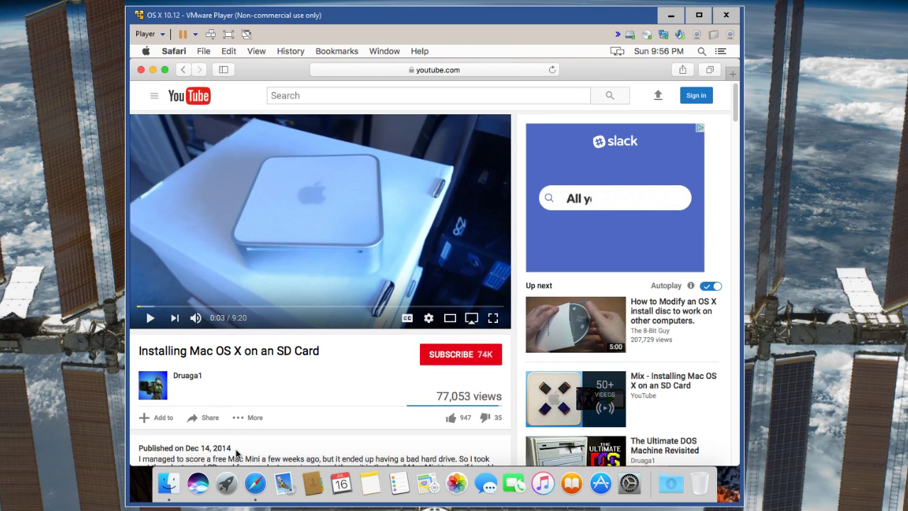
drag(234, 448, 163, 442)
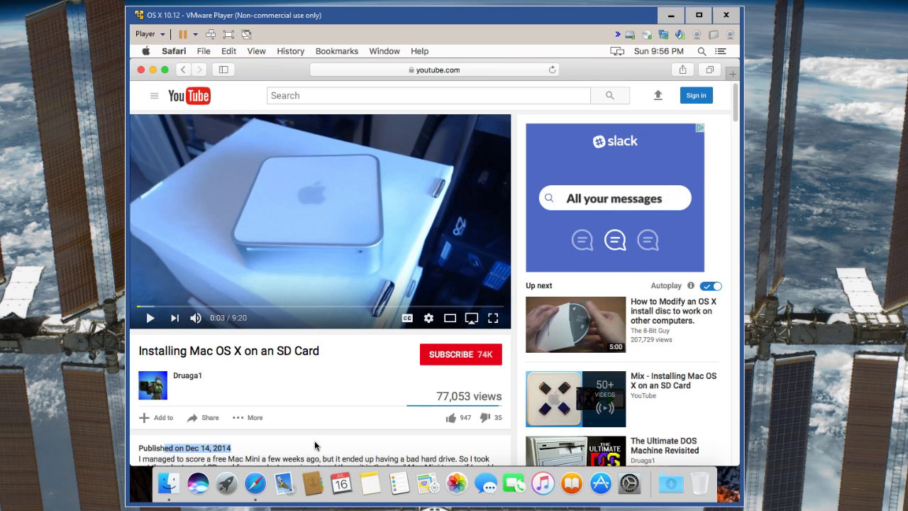
Play the video from near its middle, switch it to full screen and skip ahead several times to test playback
click(308, 306)
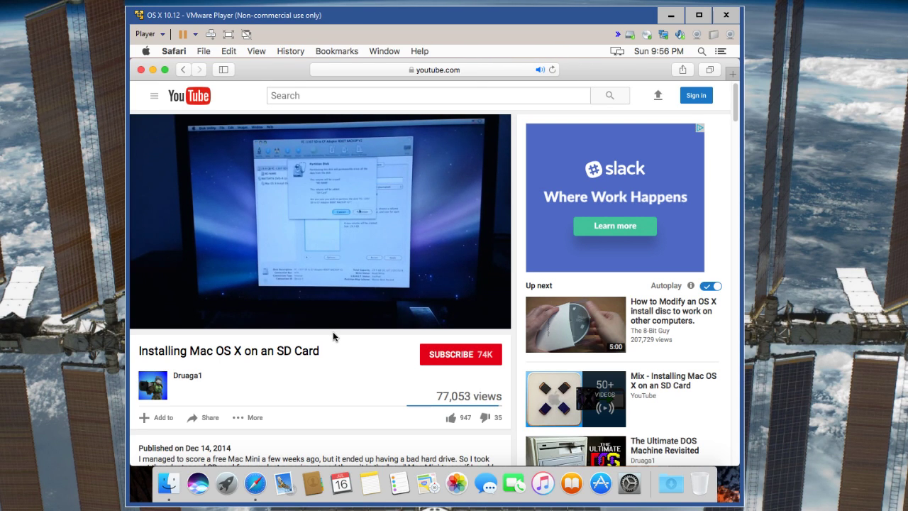
mouse_move(344, 327)
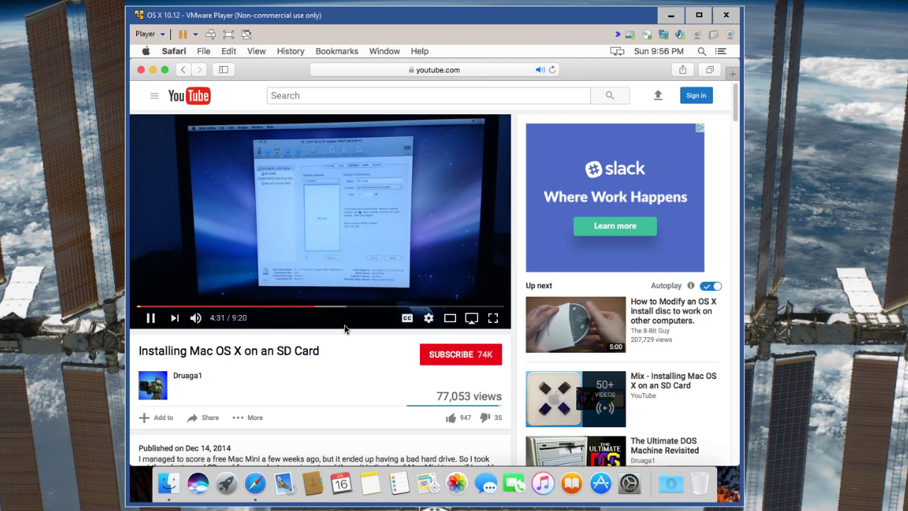
click(492, 319)
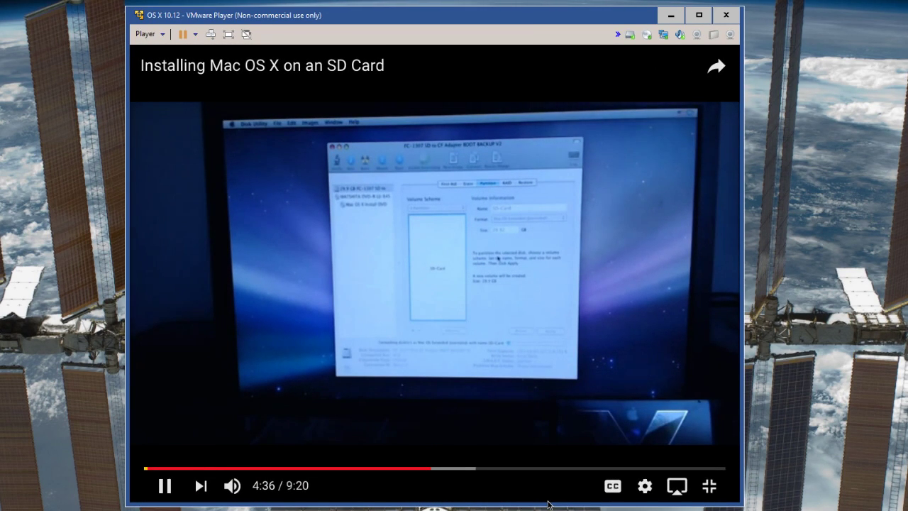
click(465, 470)
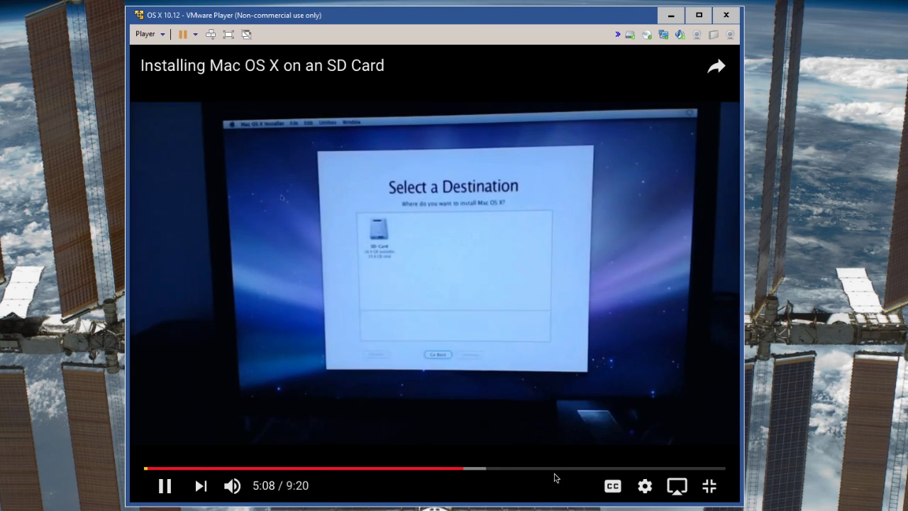
click(551, 469)
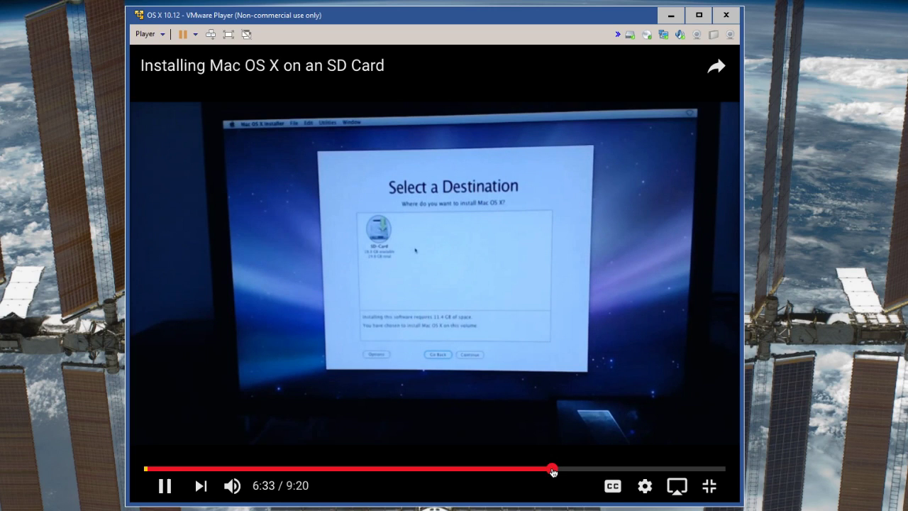
click(656, 469)
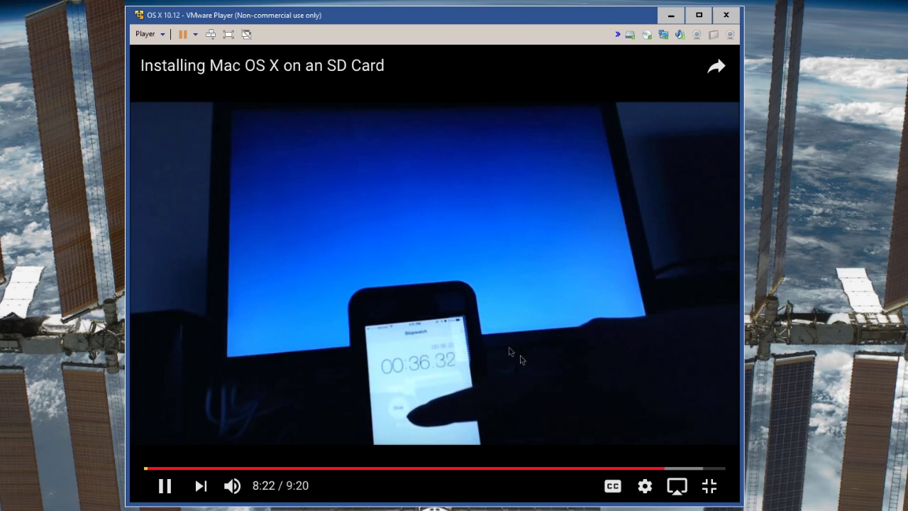
Exit full-screen playback, pause the YouTube video and quit Safari
click(710, 485)
click(324, 212)
click(174, 51)
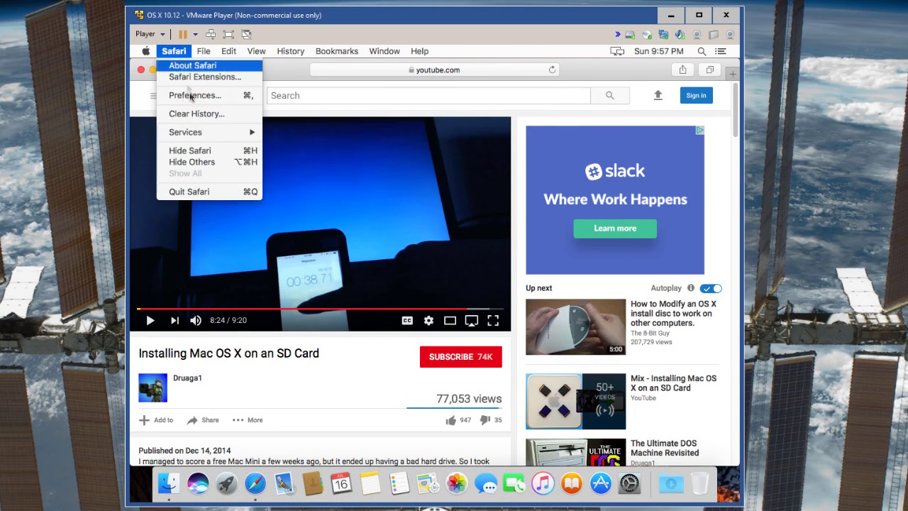
click(186, 188)
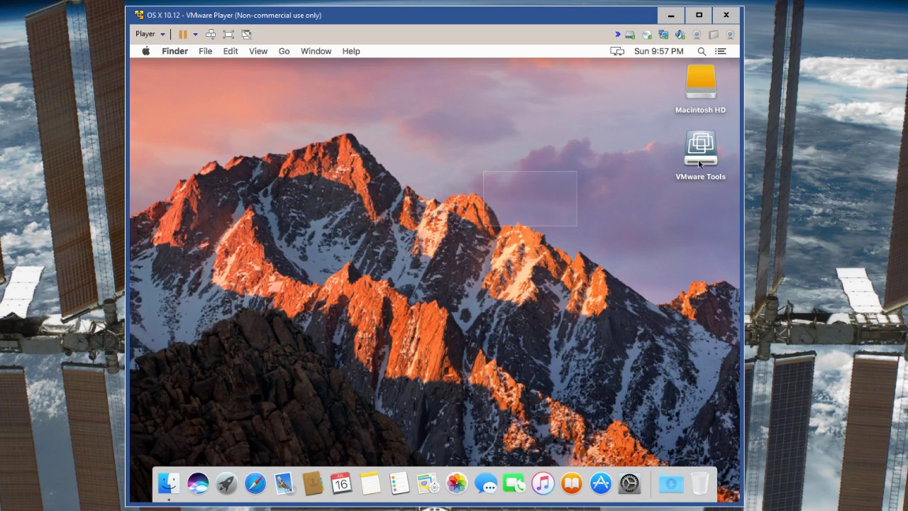
Open About This Mac and examine the processor, memory, graphics and serial number entries in the overview
click(146, 51)
click(197, 70)
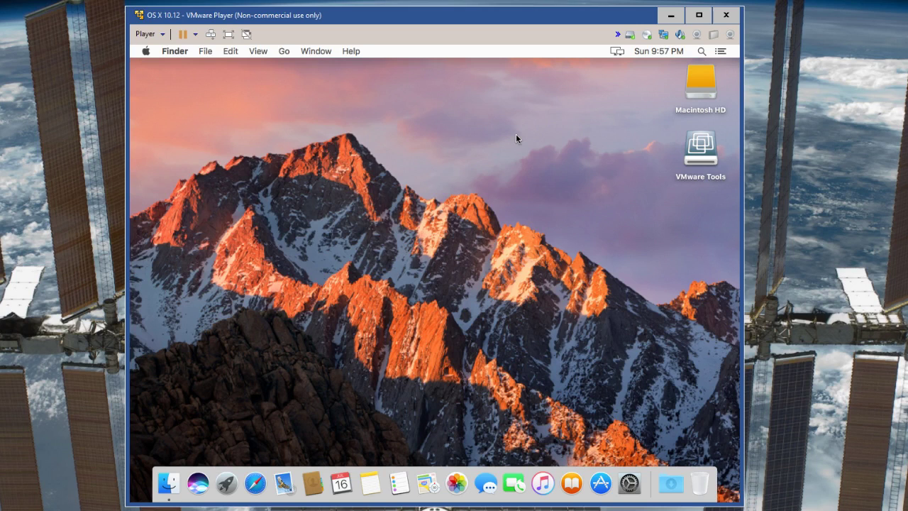
drag(585, 122, 579, 140)
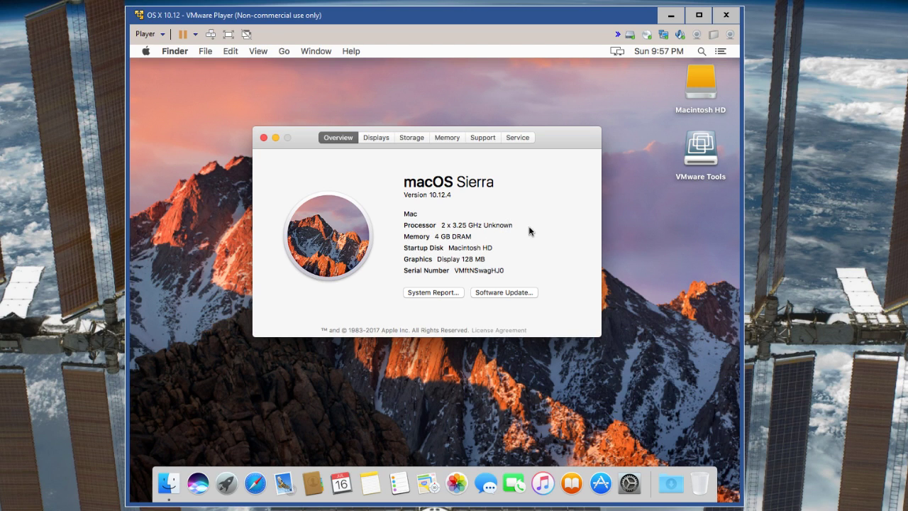
drag(443, 239, 513, 243)
click(438, 229)
drag(443, 224, 592, 227)
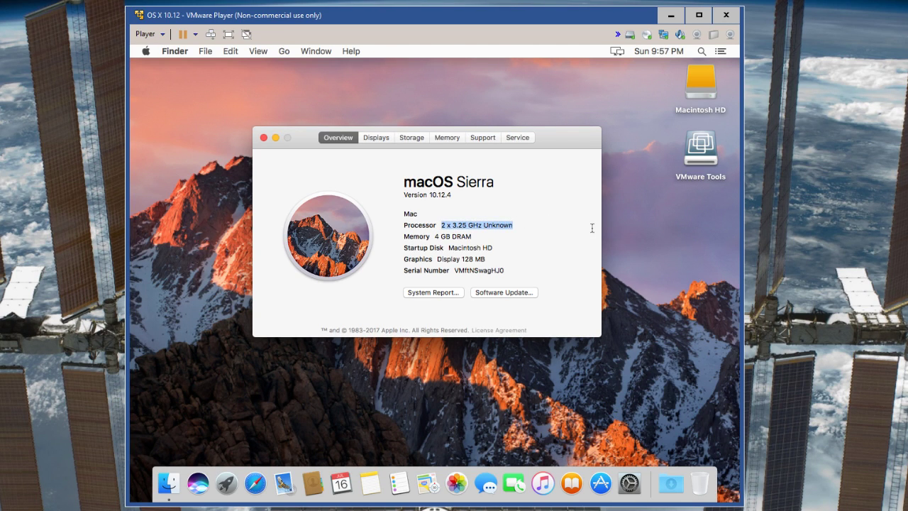
click(466, 241)
drag(437, 257, 520, 260)
drag(464, 270, 505, 272)
click(470, 294)
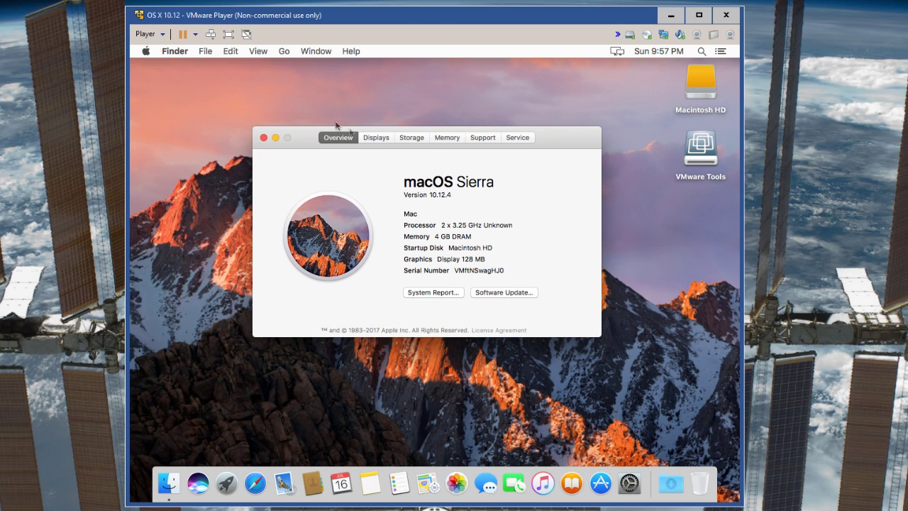
Check the display, storage and memory details of the Mac, highlighting the memory slot and module information
click(370, 139)
click(412, 139)
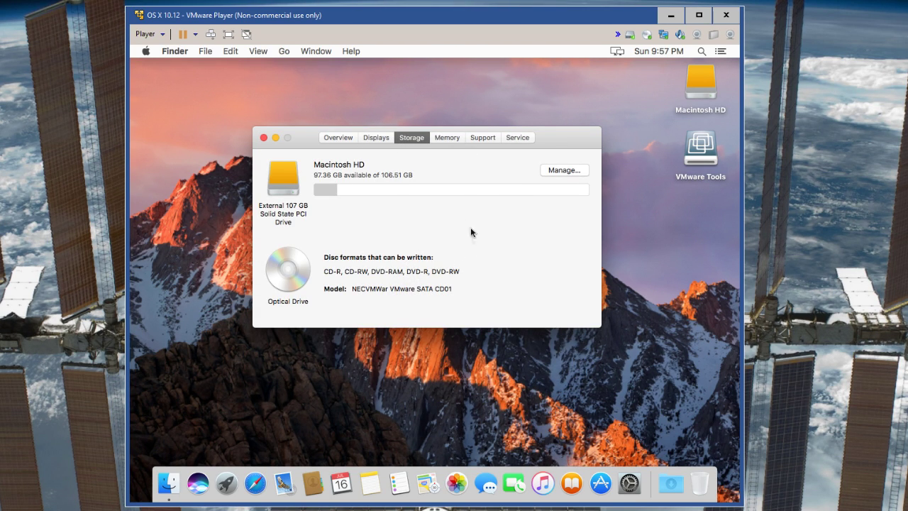
click(447, 138)
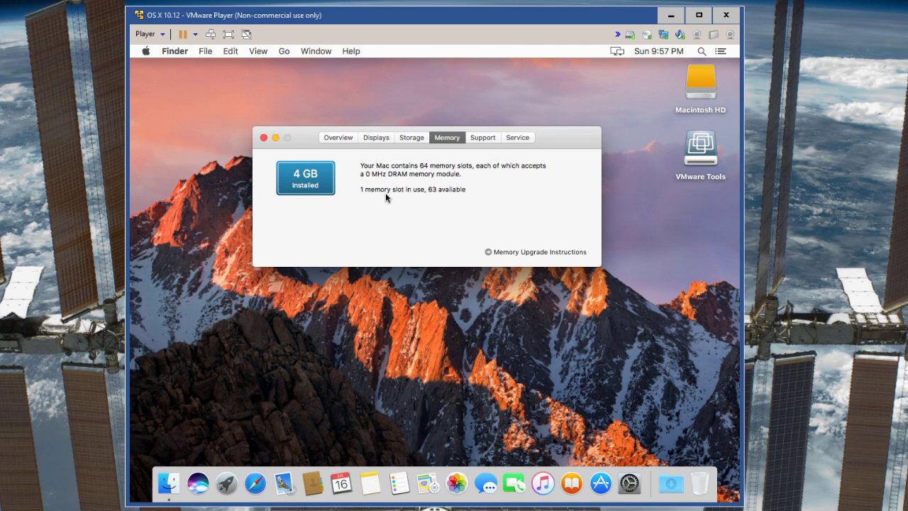
drag(427, 190, 494, 189)
click(450, 188)
drag(366, 175, 457, 182)
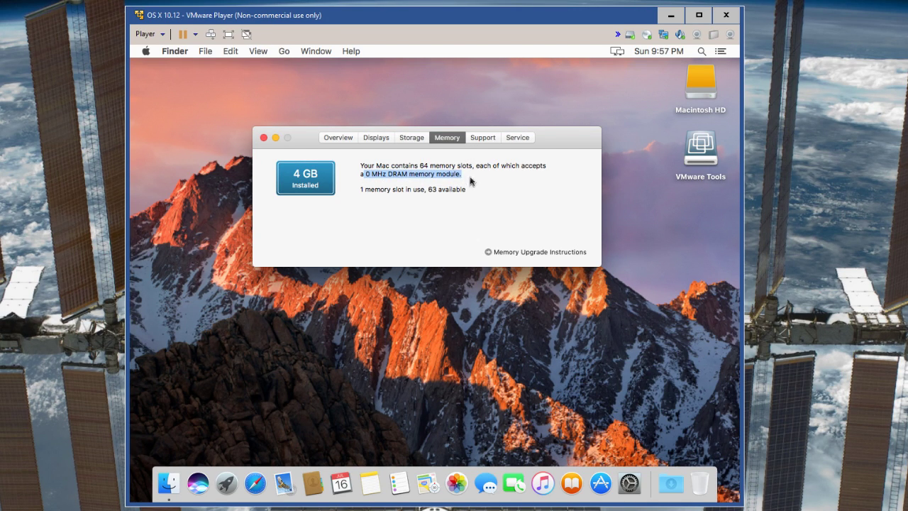
click(480, 174)
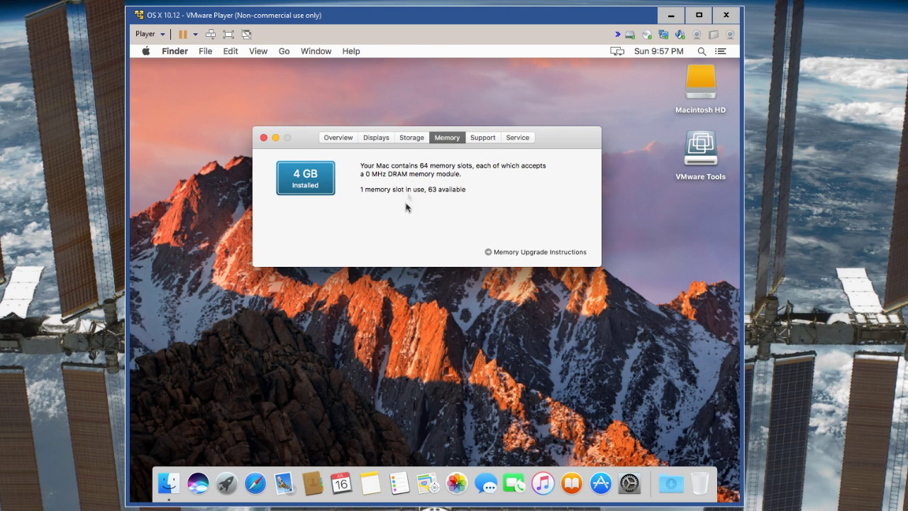
Look through the support and service information, then return to the Mac's storage details
click(483, 138)
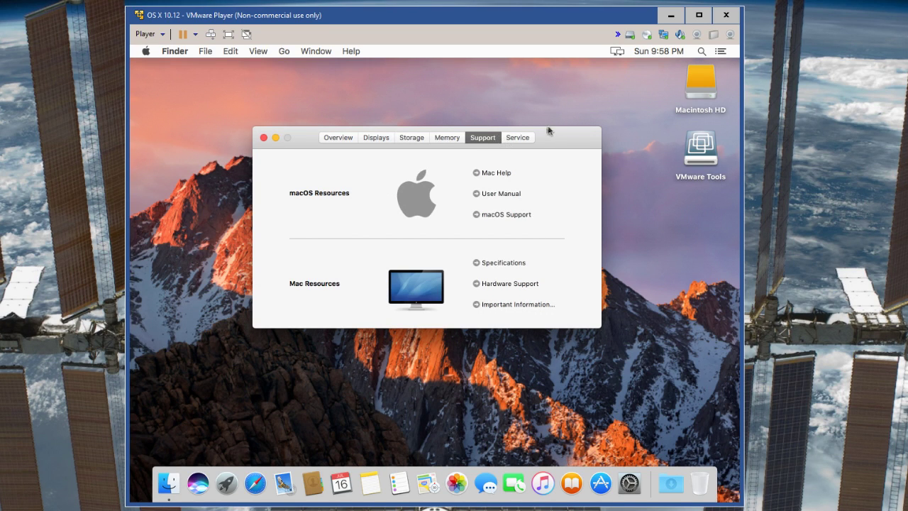
click(517, 138)
click(448, 138)
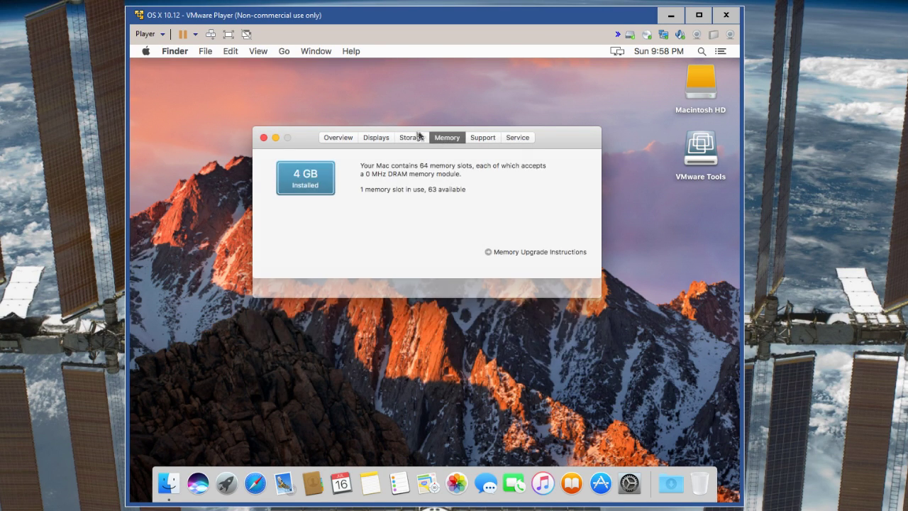
click(411, 138)
Open the storage management window, browse its Applications, Documents, iCloud Drive and iOS Files categories, and close it
click(547, 175)
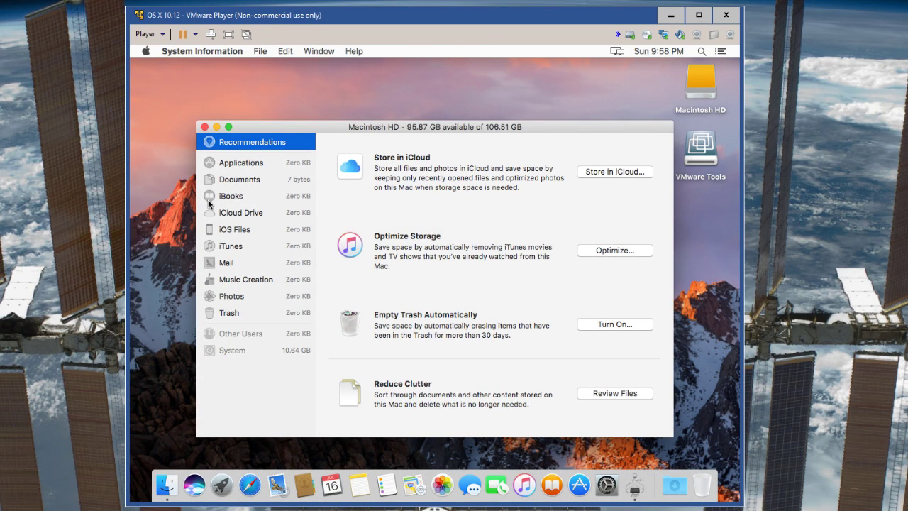
drag(328, 128, 317, 113)
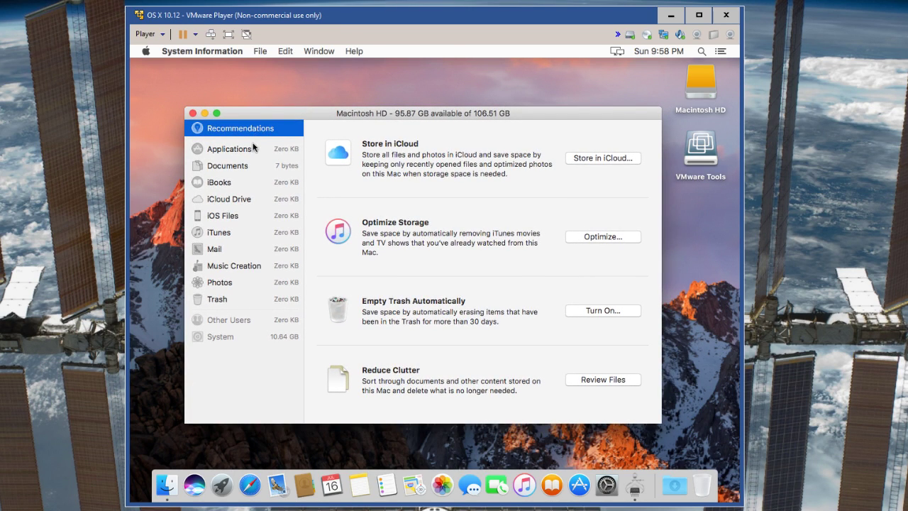
click(249, 155)
click(248, 173)
click(242, 199)
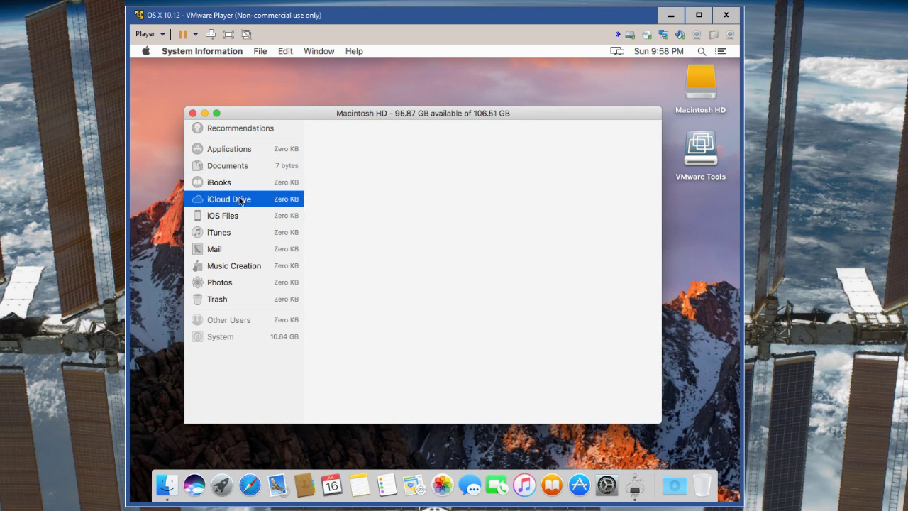
click(229, 213)
click(192, 113)
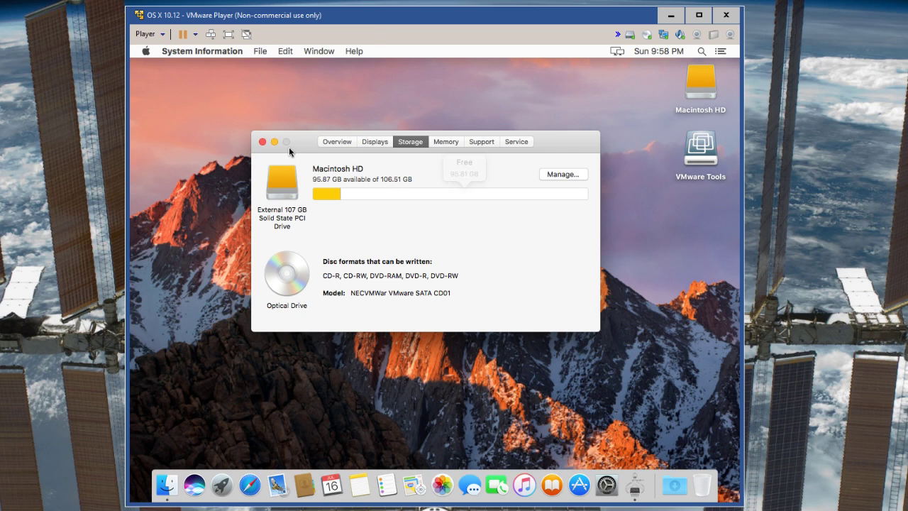
Return to the About This Mac overview, reposition its window and quit System Information
click(376, 141)
click(335, 142)
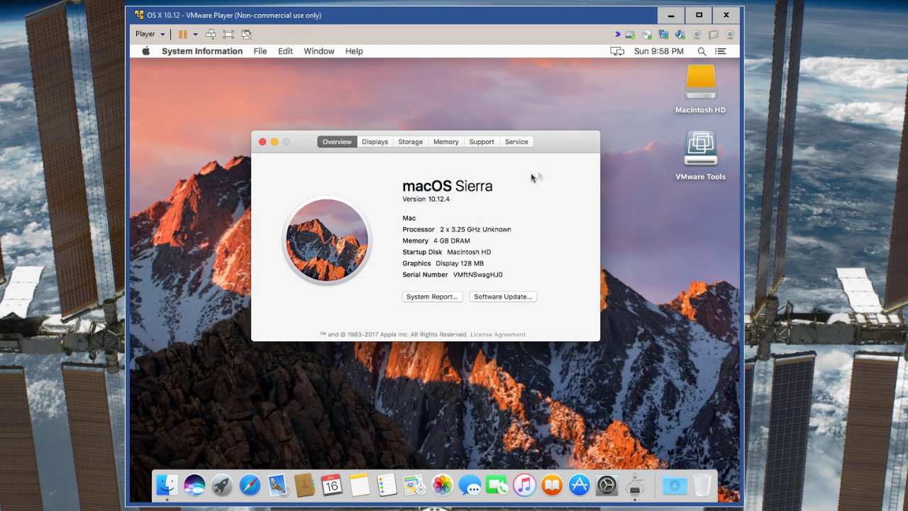
drag(565, 144, 568, 157)
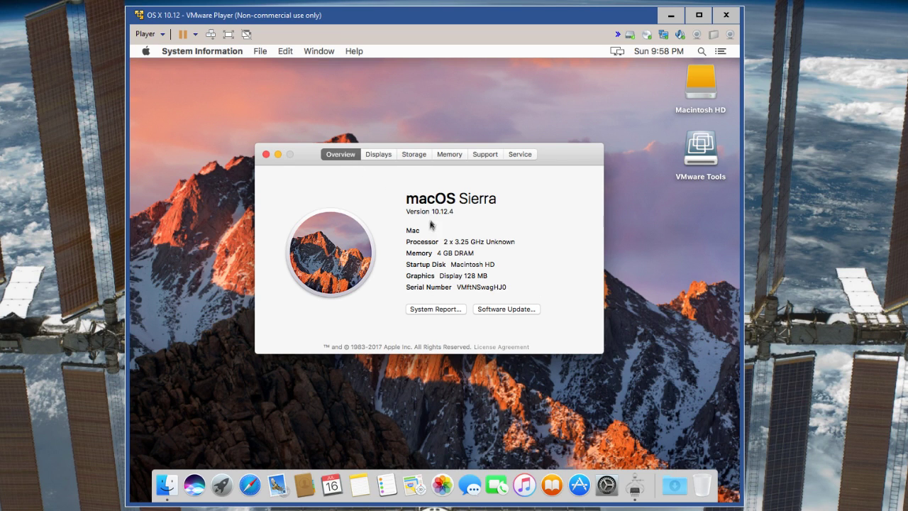
key(super+q)
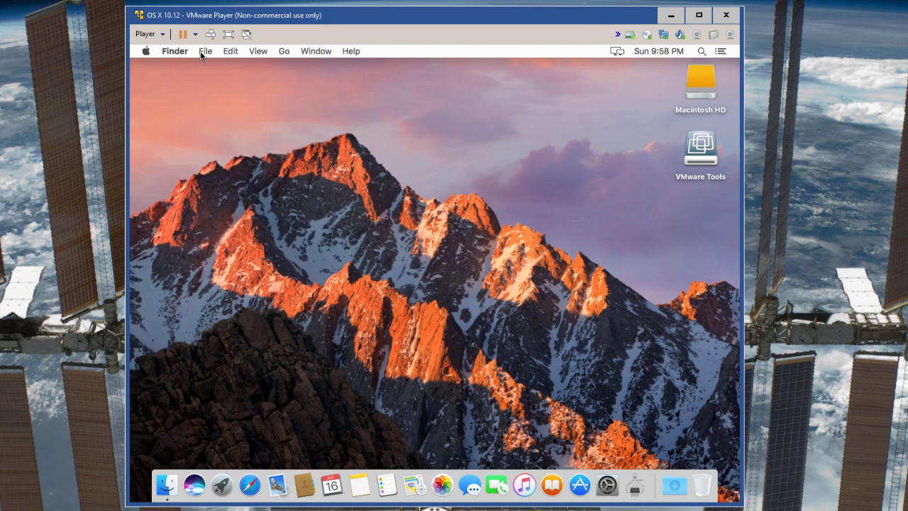
Open System Preferences and reposition its window on the desktop
click(174, 51)
click(204, 51)
click(146, 51)
click(146, 51)
click(147, 51)
click(629, 483)
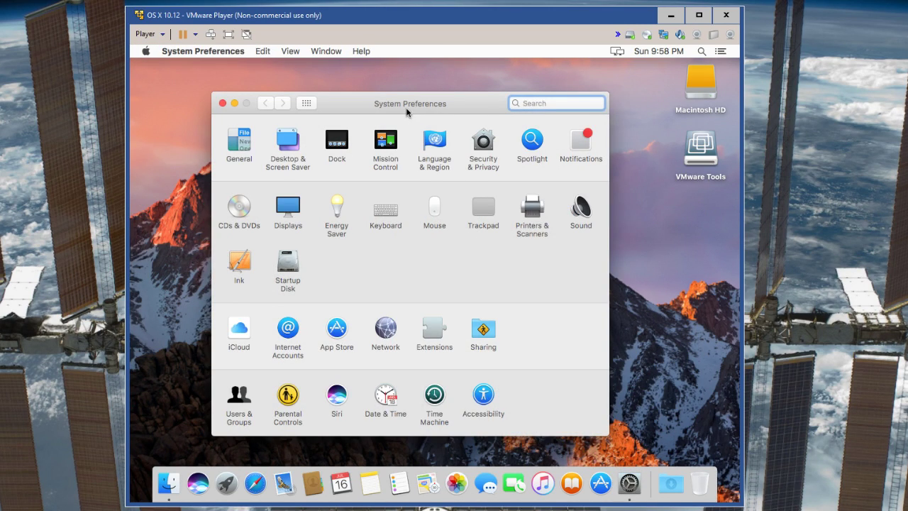
drag(407, 110, 424, 111)
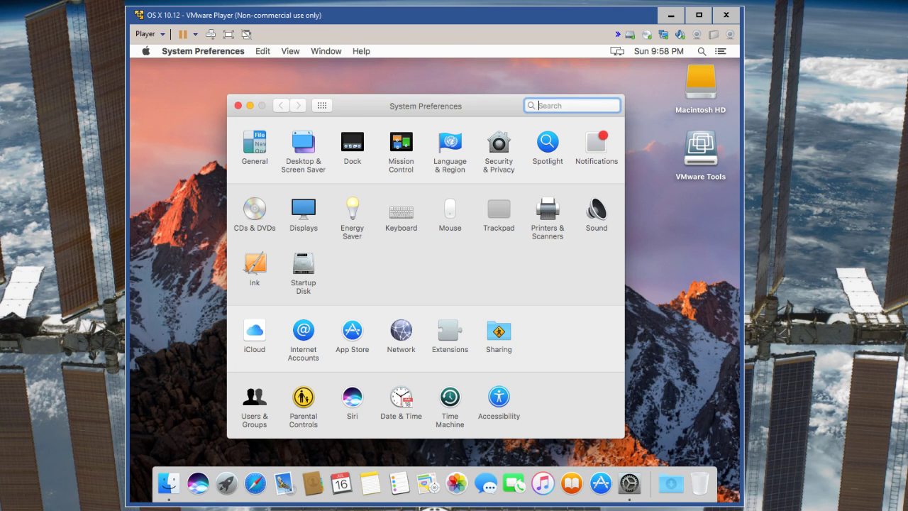
Copy taquas.png from the Windows host onto the macOS desktop, open it in Preview and close the image window
drag(887, 255, 678, 256)
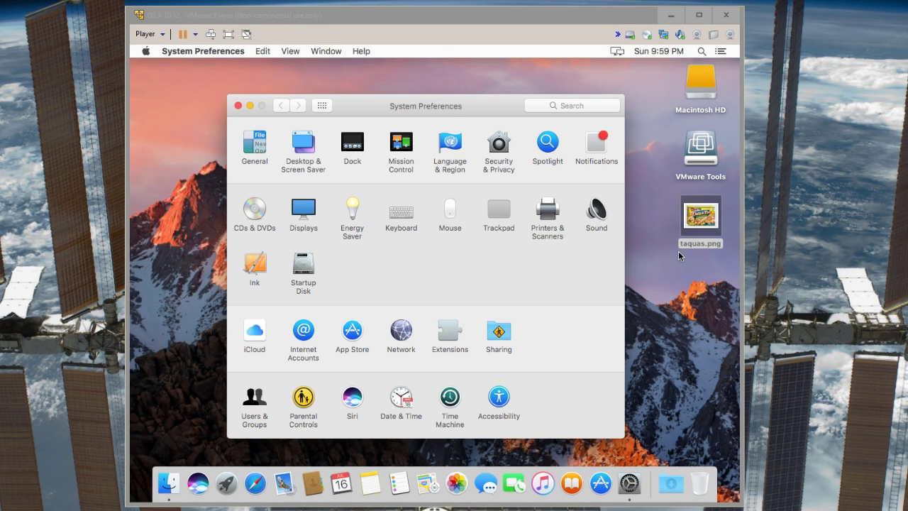
click(678, 251)
double_click(690, 222)
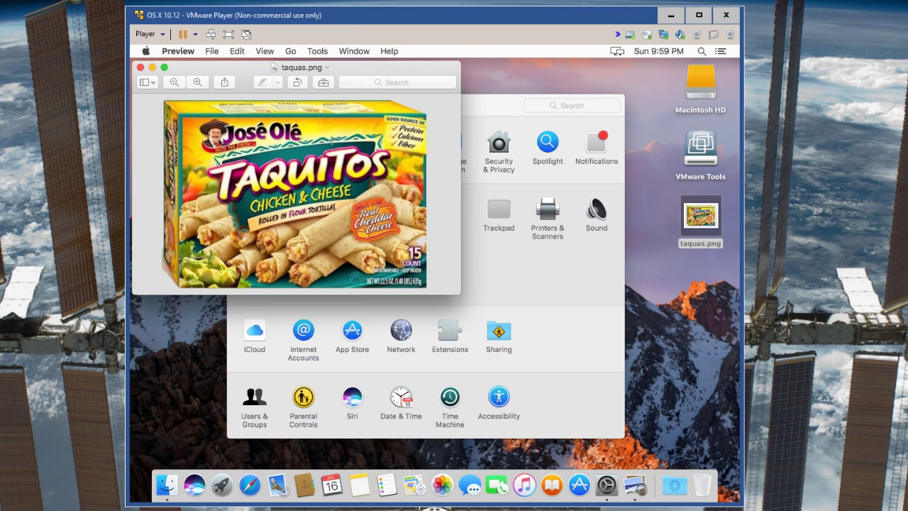
click(140, 68)
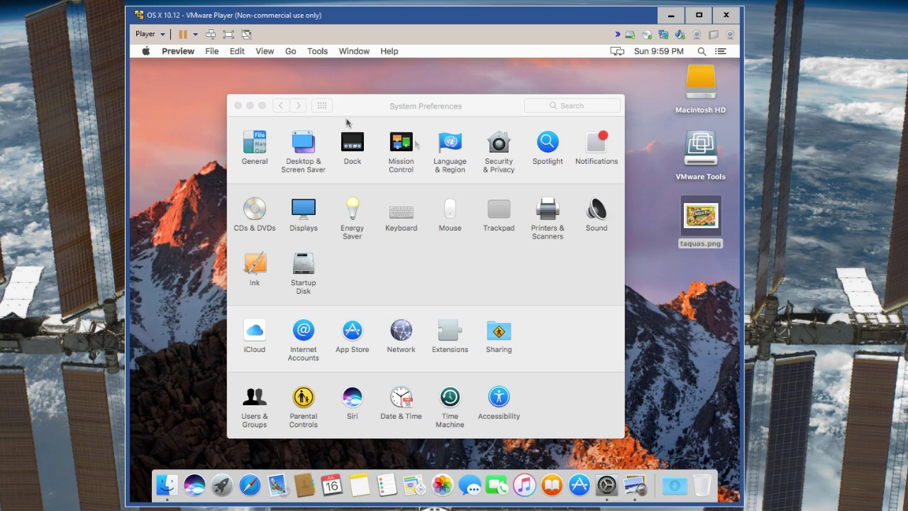
Deselect the image file, bring System Preferences to the front and close it
click(700, 310)
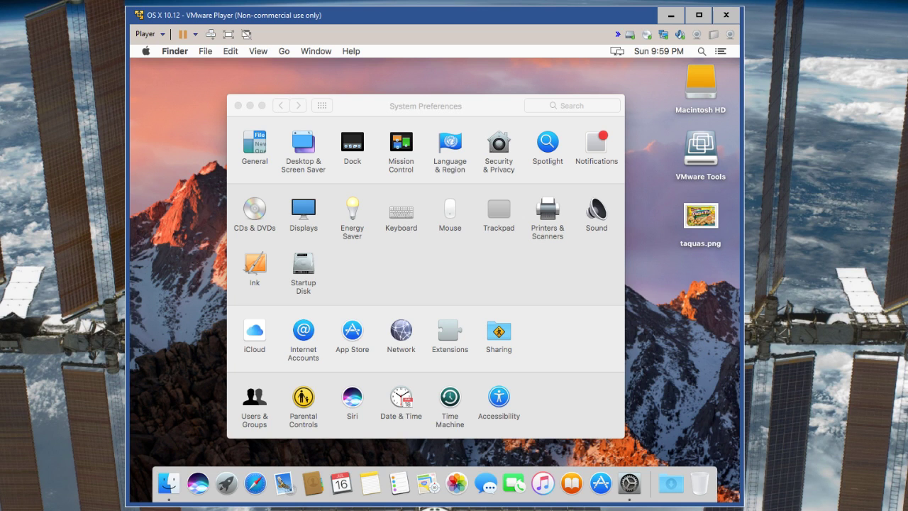
drag(353, 108, 202, 114)
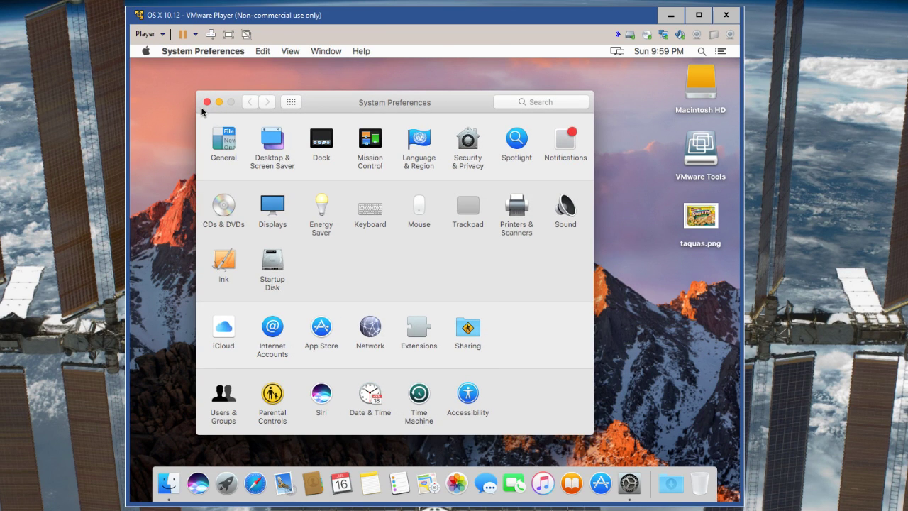
click(206, 102)
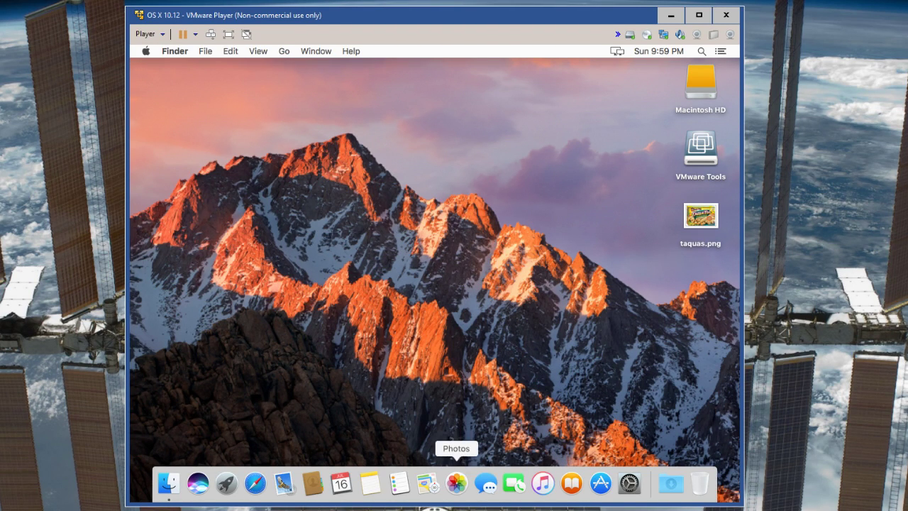
Choose Funk as the alert sound in the Sound preferences, check the output and input devices, and close System Preferences
click(629, 482)
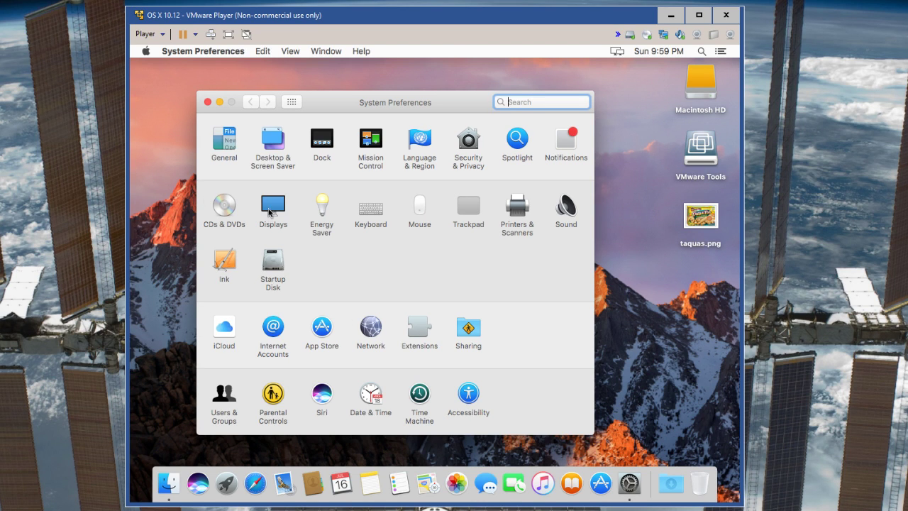
click(571, 206)
click(359, 229)
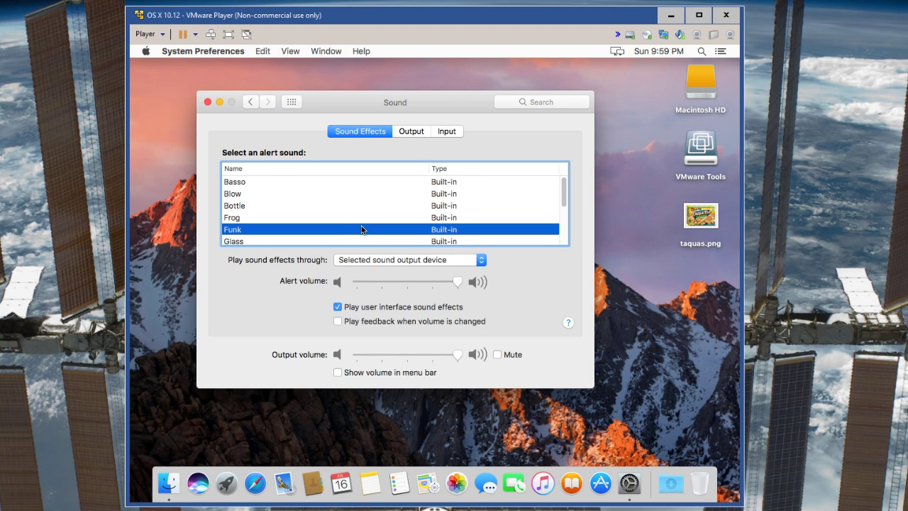
click(424, 132)
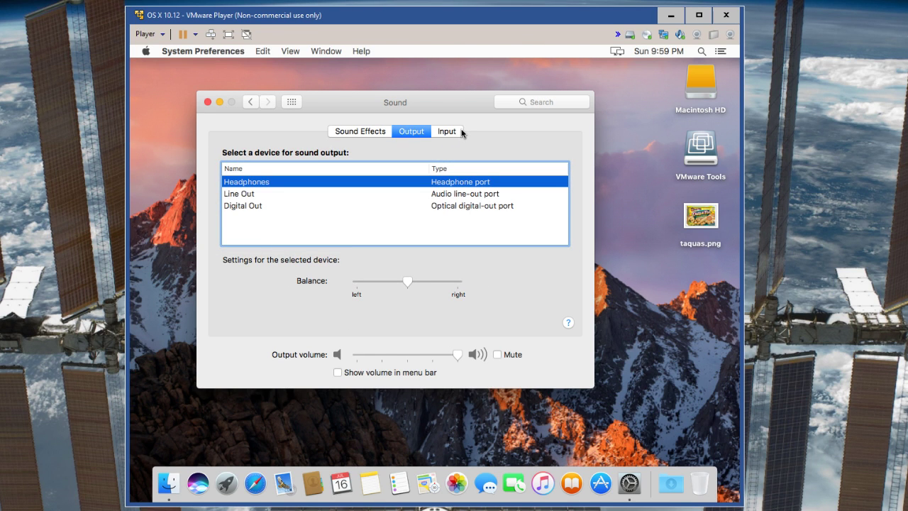
click(447, 131)
click(411, 133)
click(362, 132)
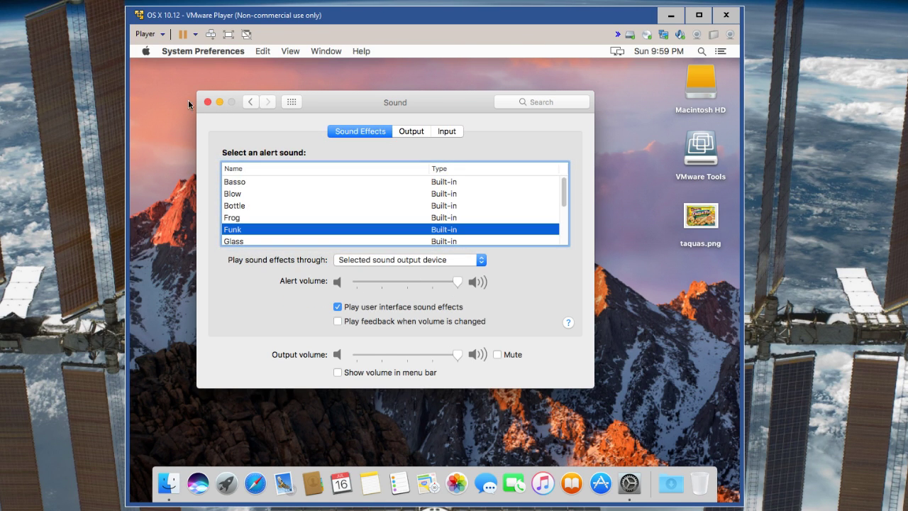
click(207, 102)
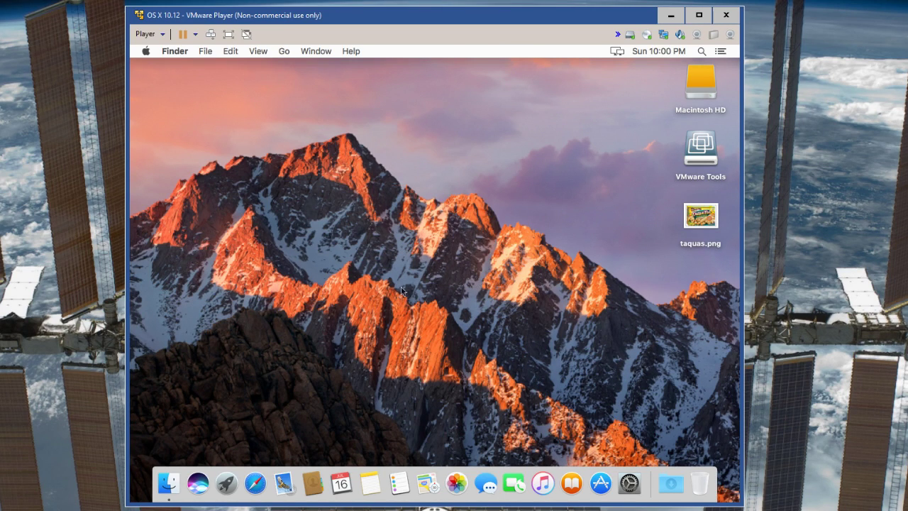
drag(219, 118, 266, 168)
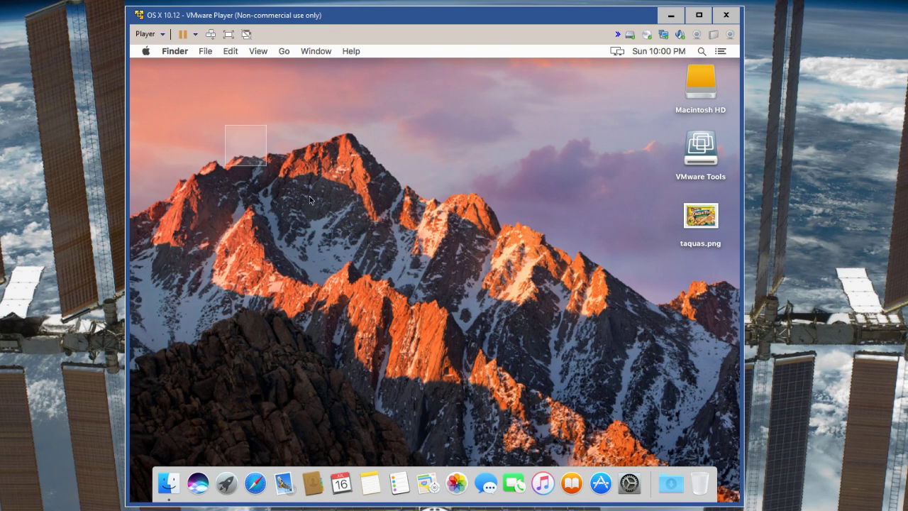
drag(157, 87, 422, 309)
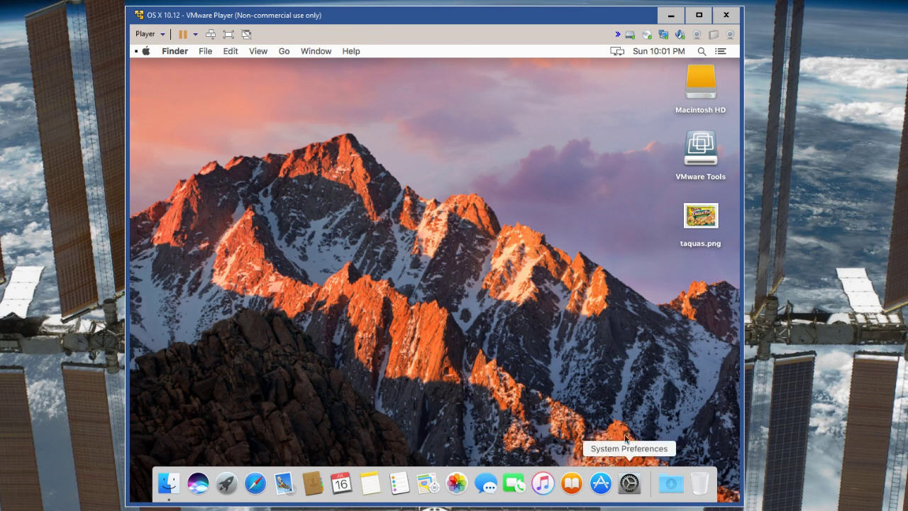
Open the Macintosh HD drive from the desktop to view its folders
click(694, 83)
double_click(693, 83)
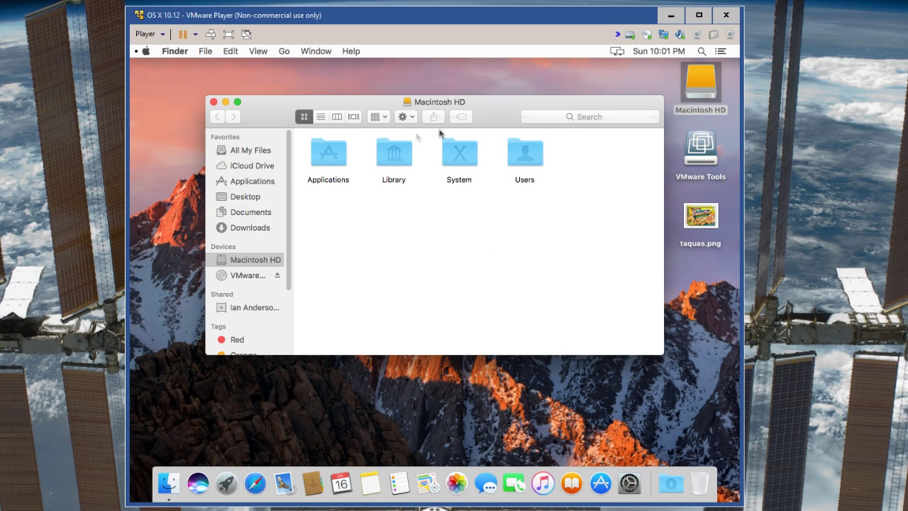
Browse the shared Mac Pro in Finder as a guest, opening Extra Storage and the user folder
click(238, 309)
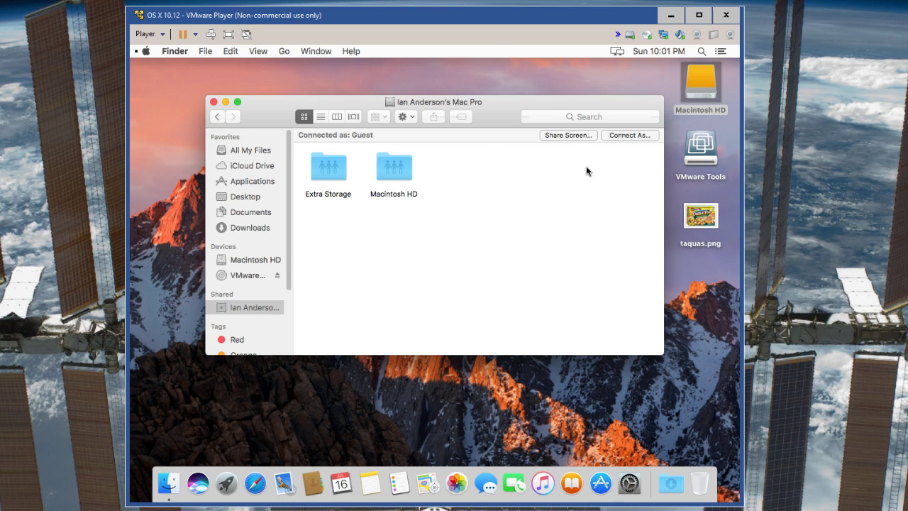
drag(513, 102, 514, 137)
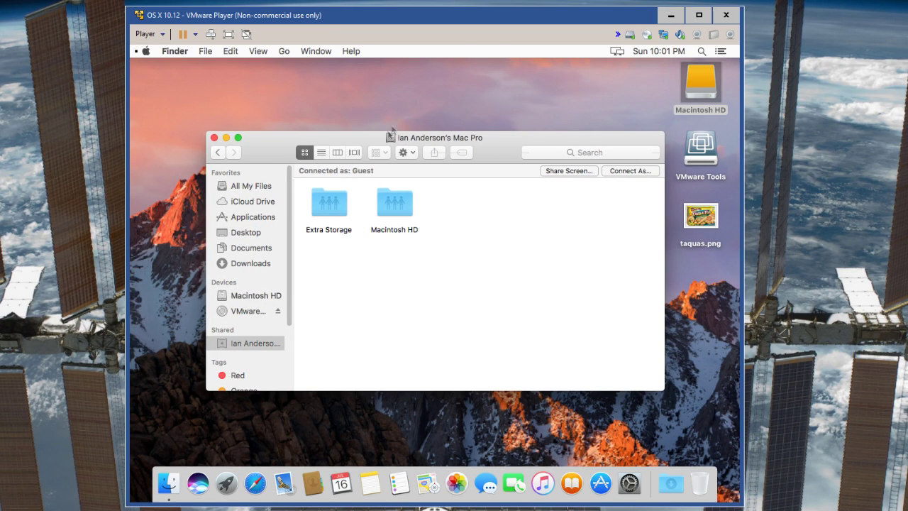
click(335, 209)
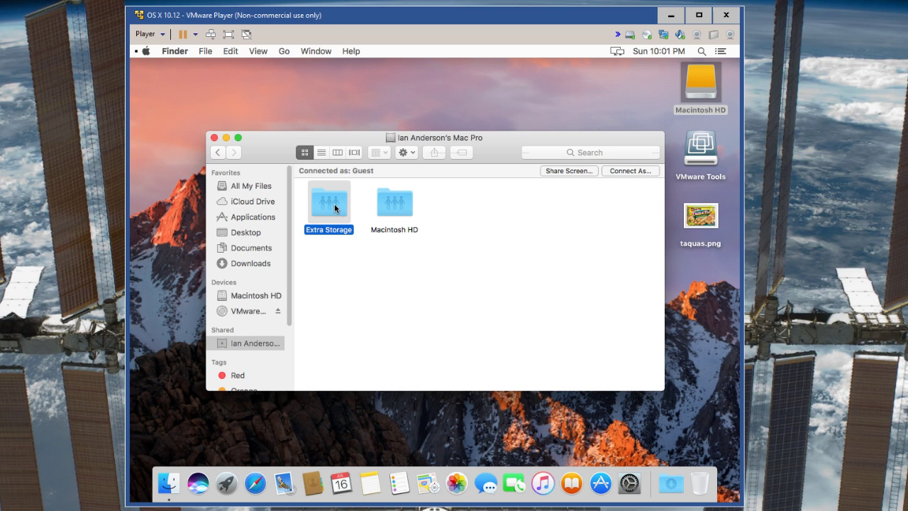
double_click(335, 207)
double_click(343, 195)
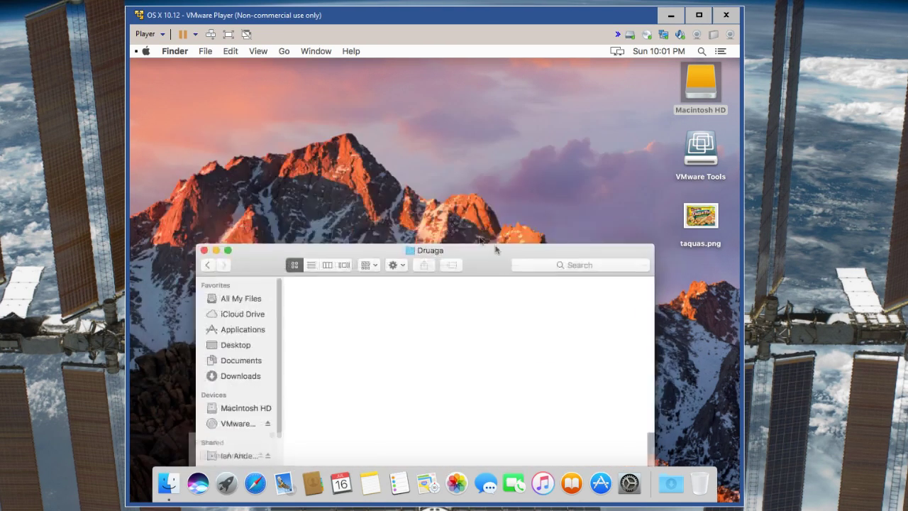
drag(498, 248, 518, 121)
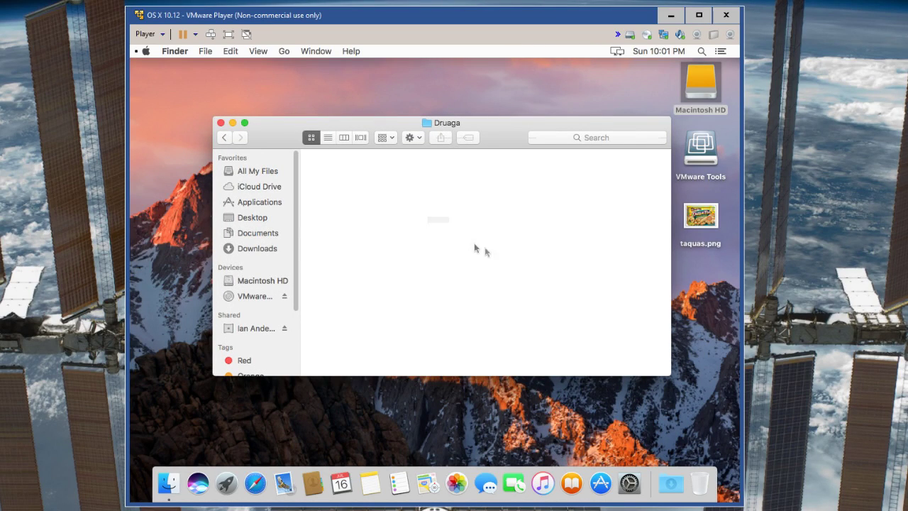
Return to the shared Mac Pro and connect as a registered user with the account name and password
click(224, 139)
click(222, 141)
click(223, 141)
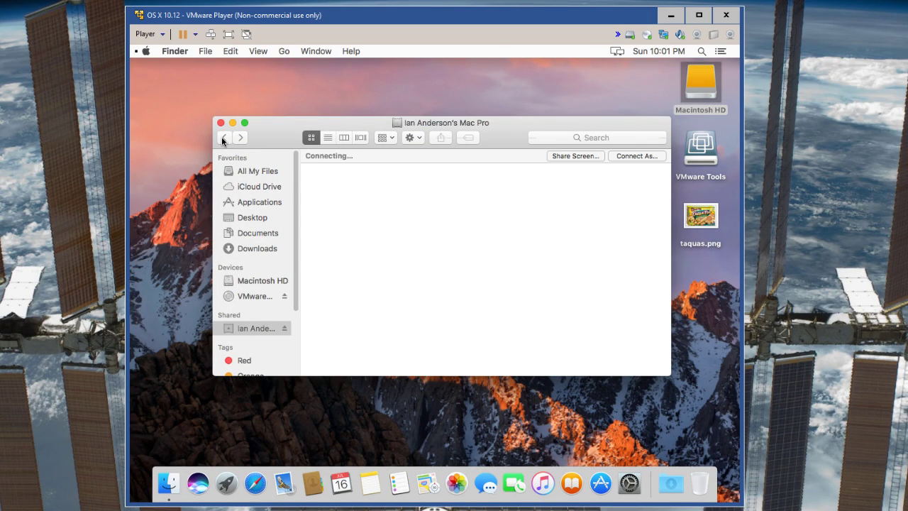
click(632, 157)
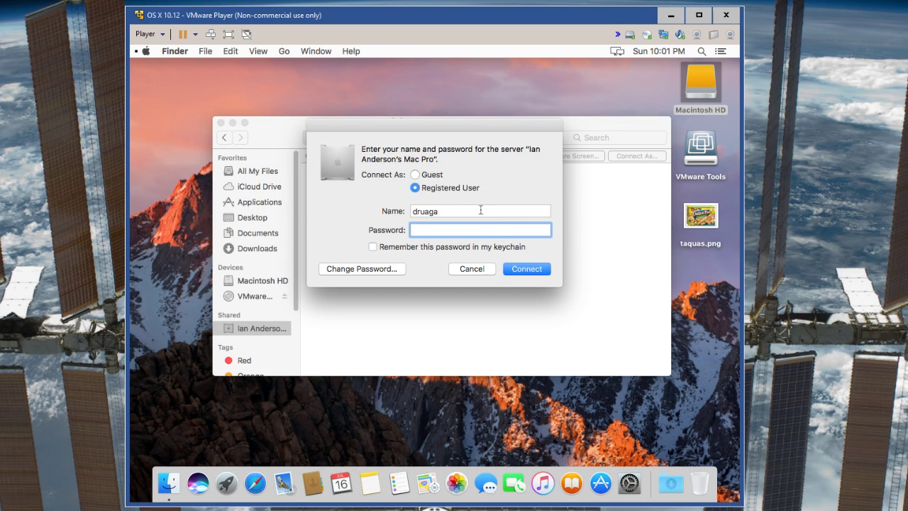
key(Tab)
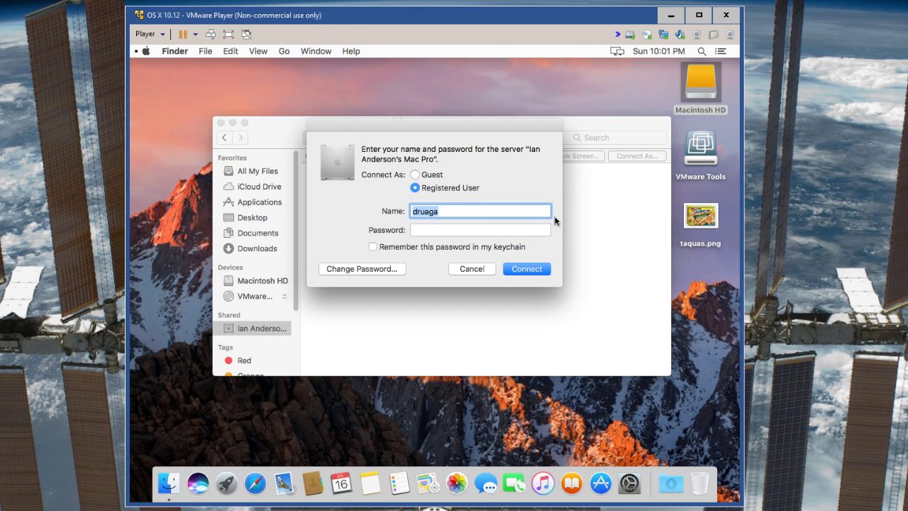
click(444, 231)
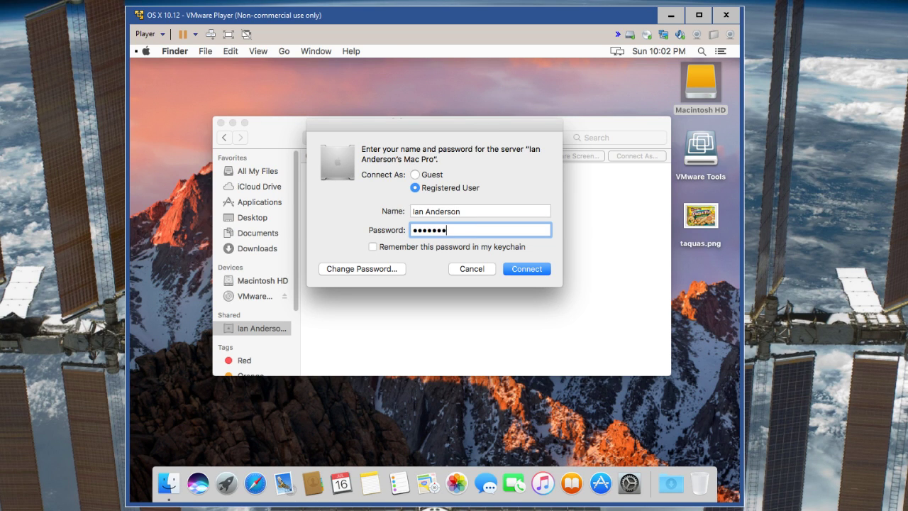
key(Return)
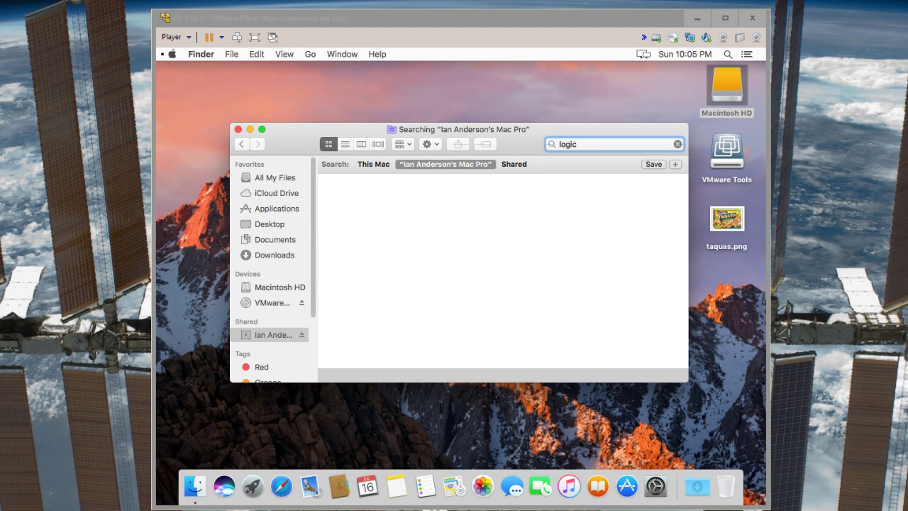
Leave the "logic" search, reload the shared Mac Pro's list of volumes and open ROCSTOR
click(500, 278)
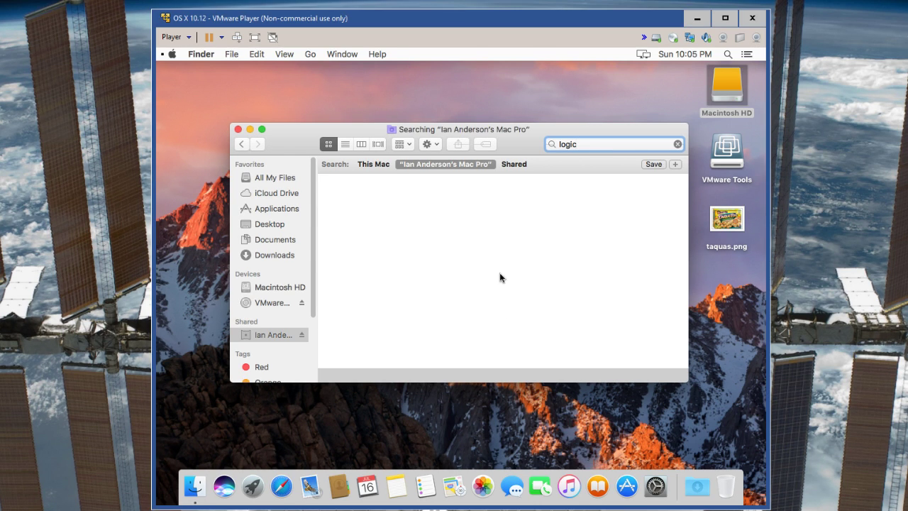
click(245, 146)
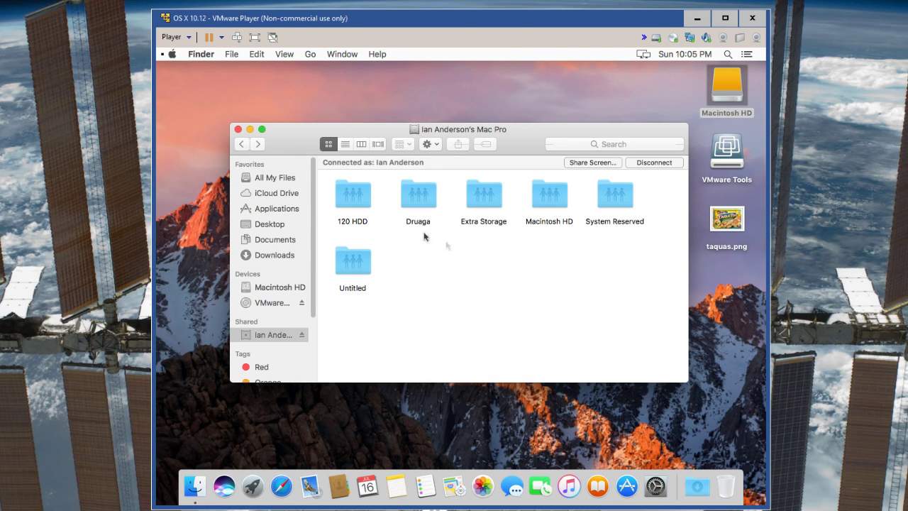
click(273, 302)
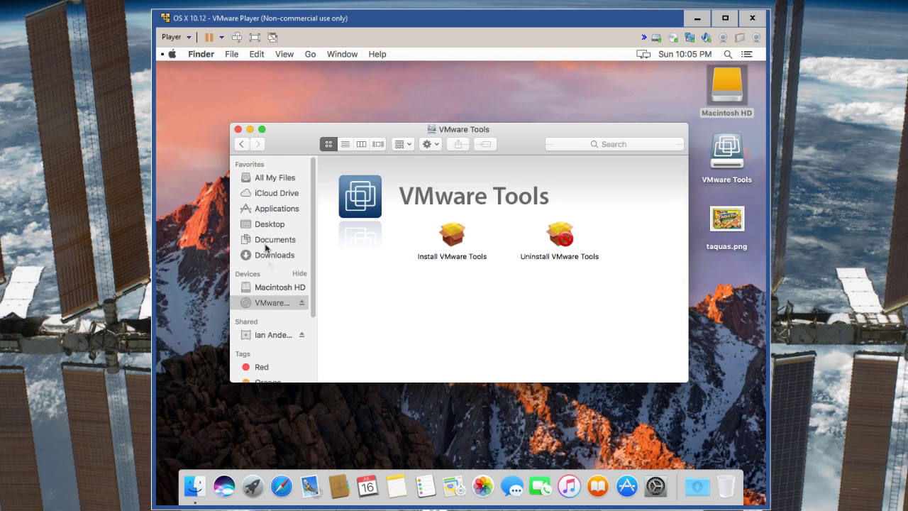
click(277, 336)
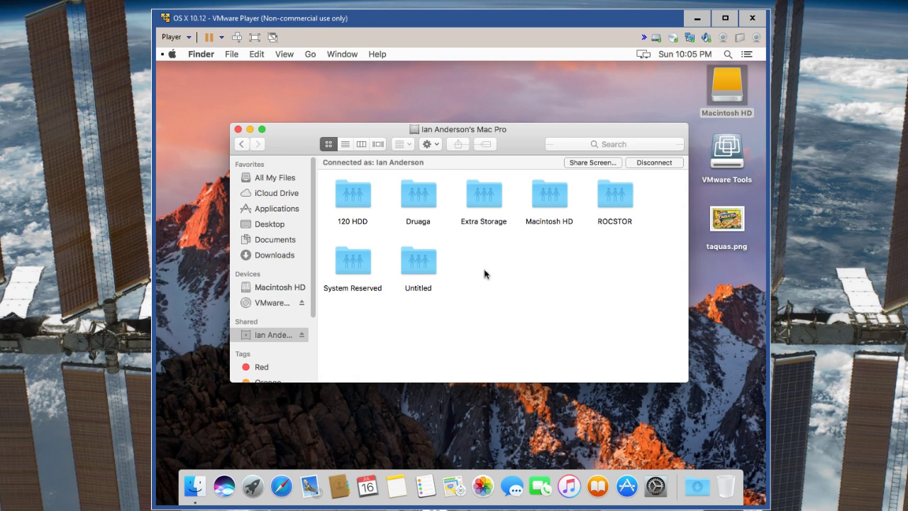
double_click(600, 207)
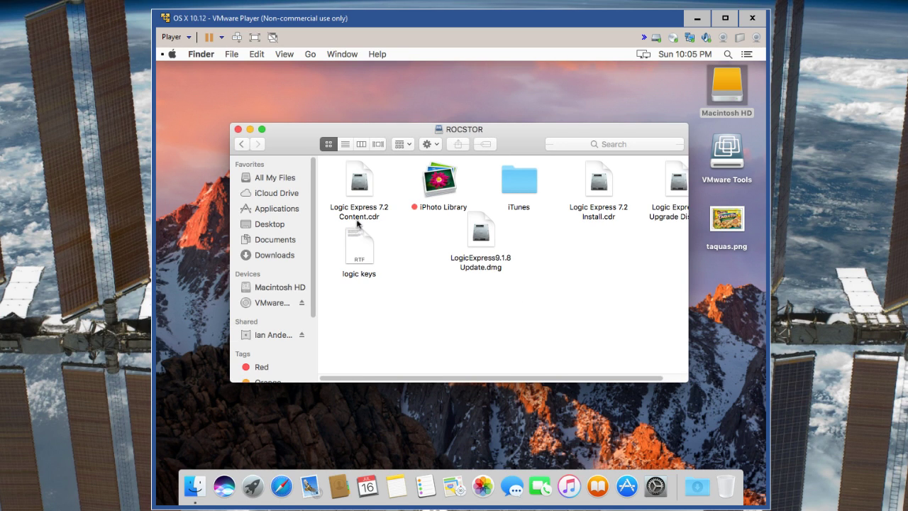
Group the three Logic Express .cdr images, LogicExpress9.1.8 Update.dmg and the logic keys file together in the ROCSTOR folder
drag(367, 206, 440, 310)
drag(603, 184, 536, 295)
drag(682, 193, 578, 234)
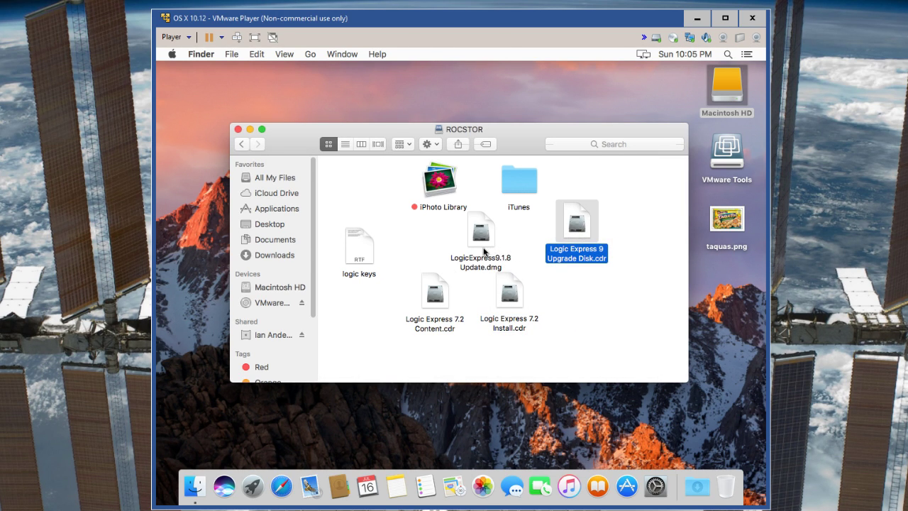
drag(485, 249, 590, 310)
click(643, 276)
drag(349, 259, 470, 243)
Select the five Logic files, check their combined size in the Inspector and close it
drag(391, 355, 614, 232)
right_click(575, 228)
key(alt)
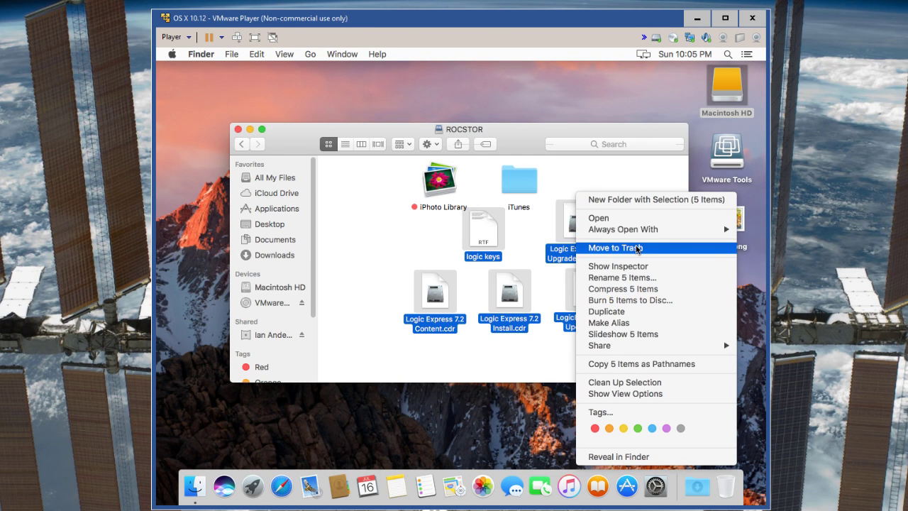
click(641, 268)
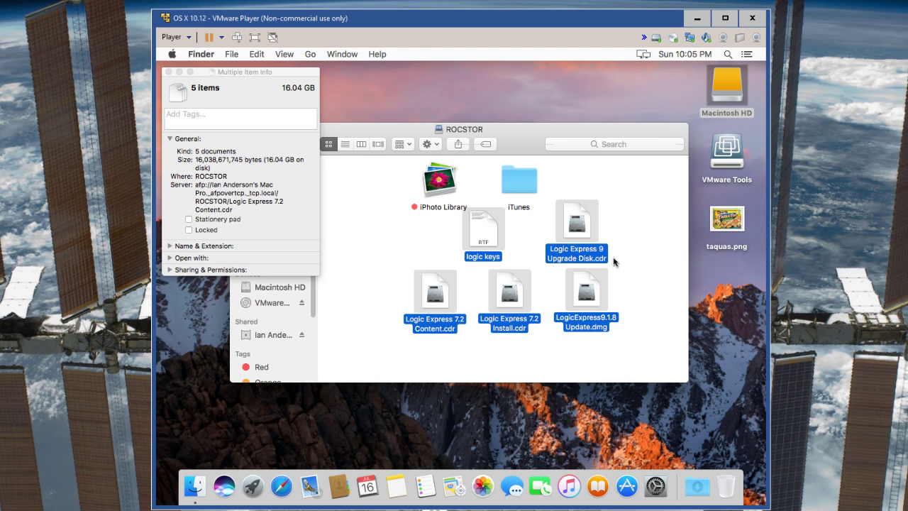
click(168, 72)
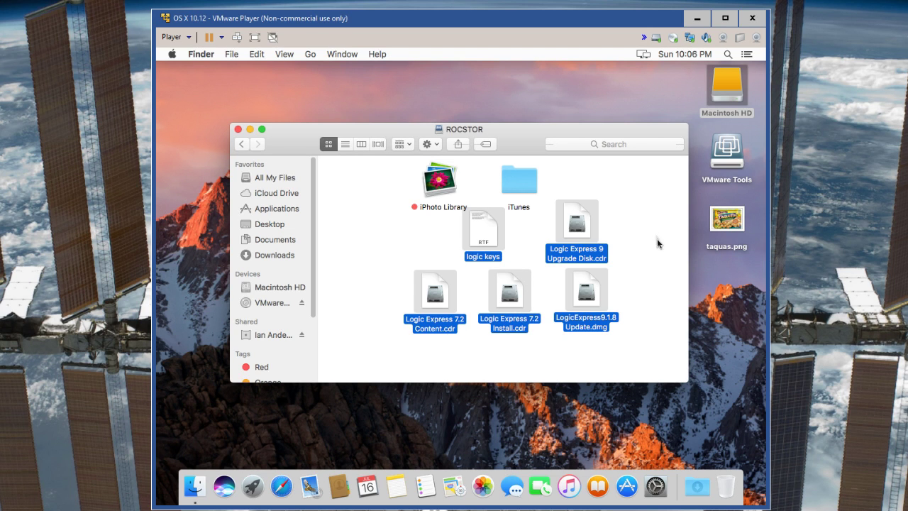
Copy the five selected Logic files to the macOS desktop, close the ROCSTOR window and reposition the copy progress window
drag(580, 228, 729, 340)
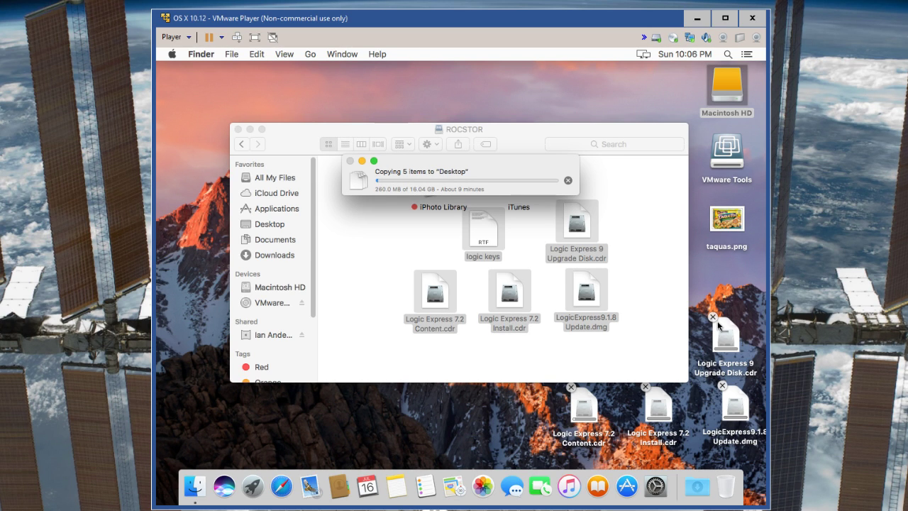
drag(531, 162, 574, 85)
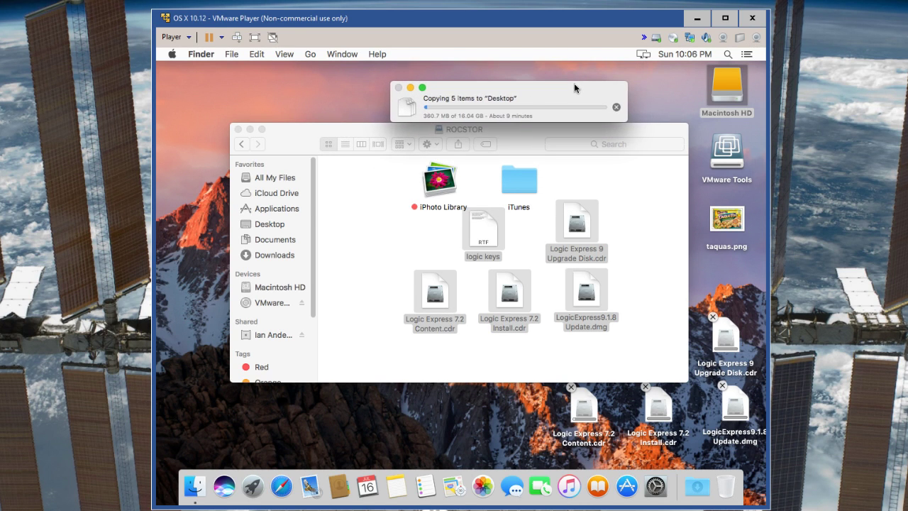
click(238, 129)
drag(522, 97, 437, 210)
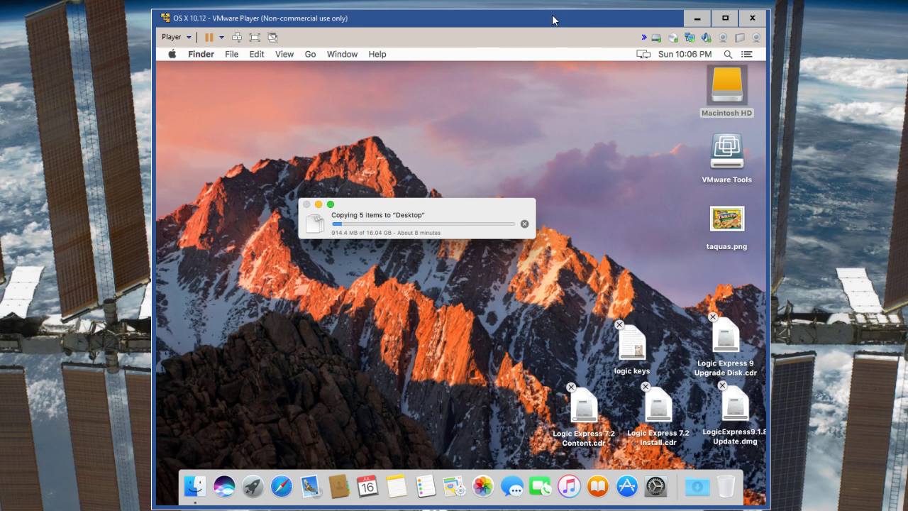
drag(552, 20, 563, 18)
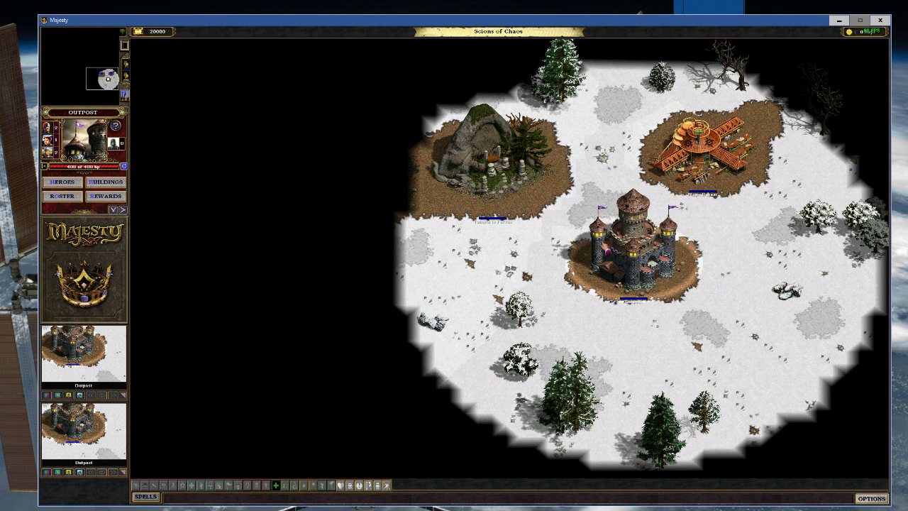
Switch to Majesty and build a Guardhouse southeast of the Outpost
click(106, 183)
mouse_move(704, 17)
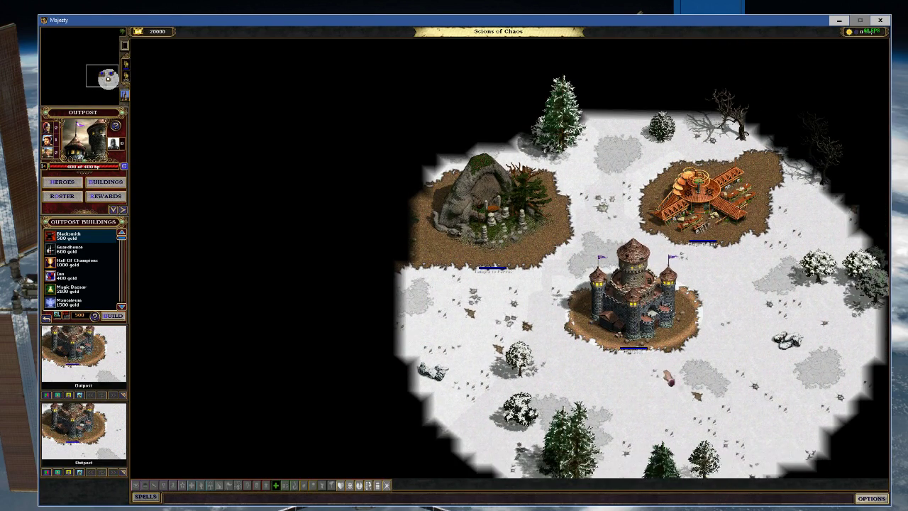
key(Down)
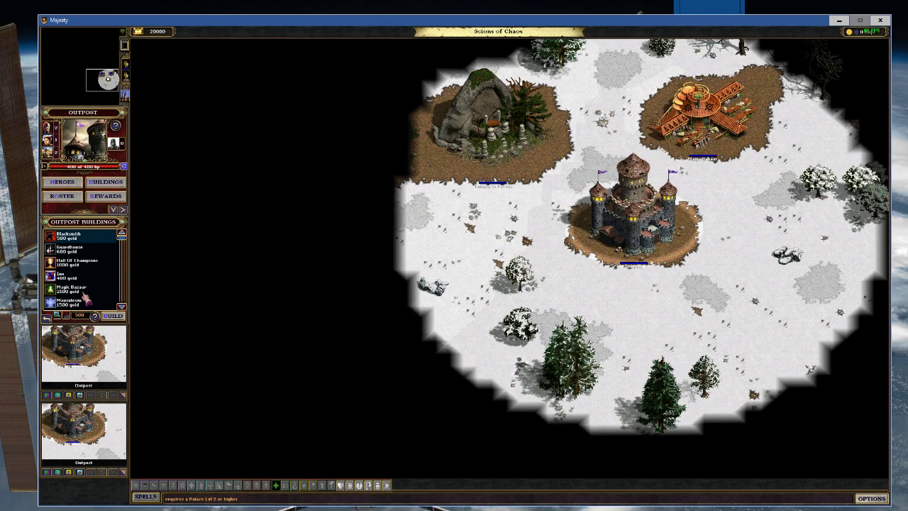
click(81, 276)
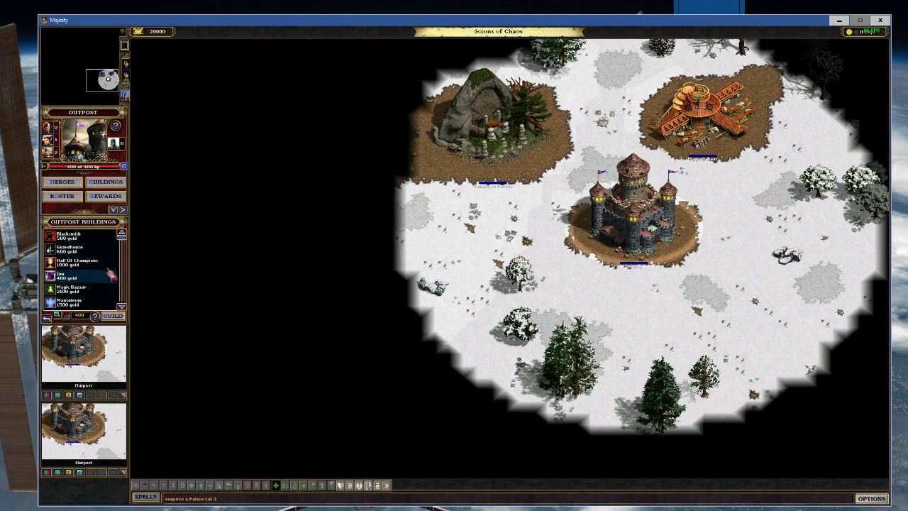
click(71, 249)
click(112, 315)
click(758, 311)
Build a Blacksmith west of the Outpost, below the Temple to Fervus
click(81, 240)
click(112, 314)
click(471, 241)
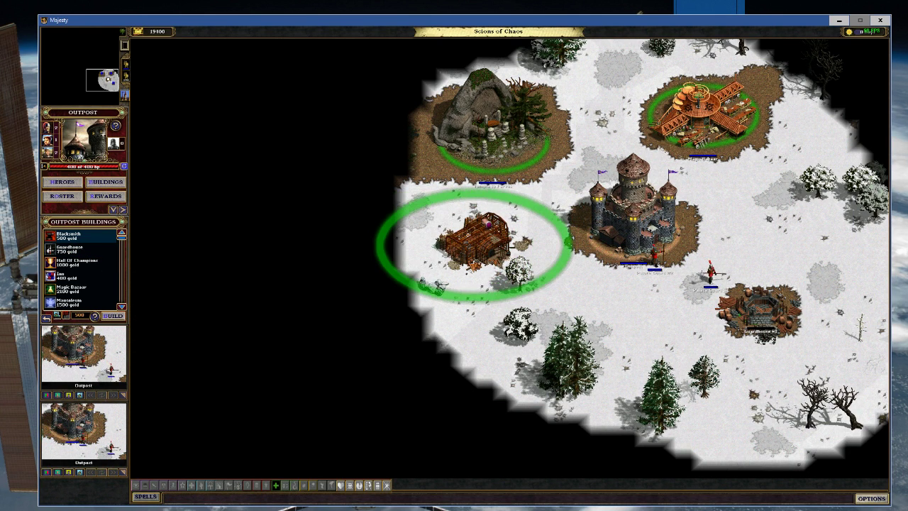
Inspect the Magic Bazaar and the Outpost's list of available buildings
click(720, 116)
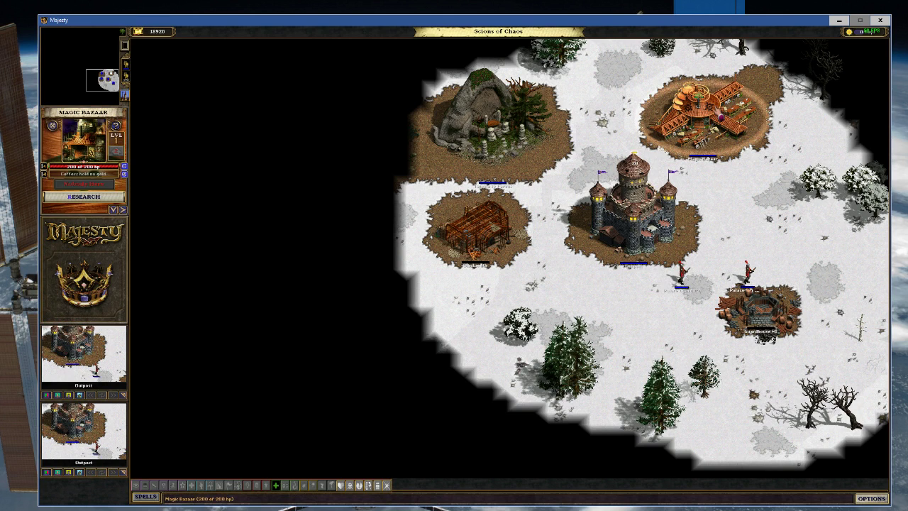
click(671, 236)
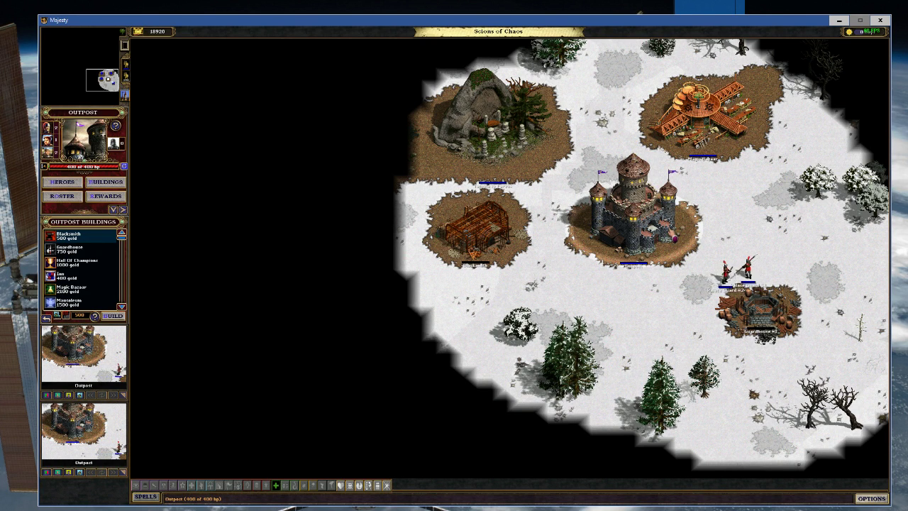
key(Down)
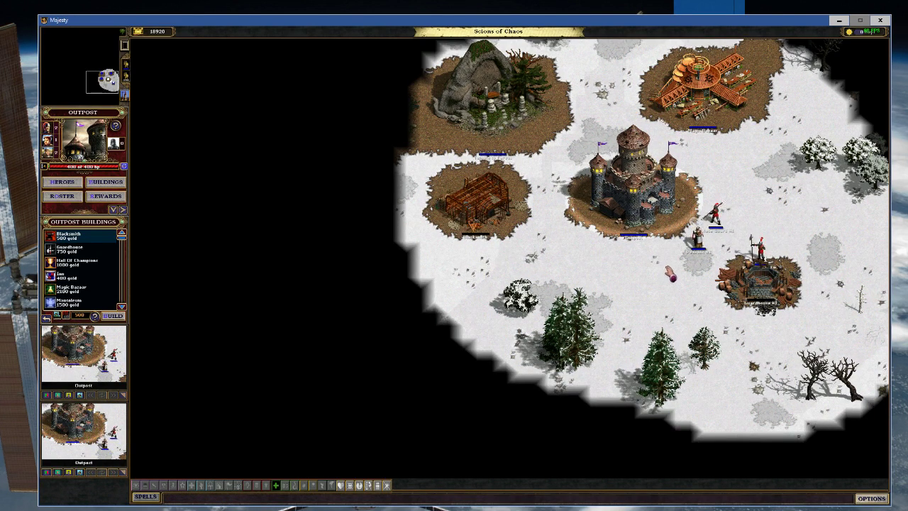
key(Up)
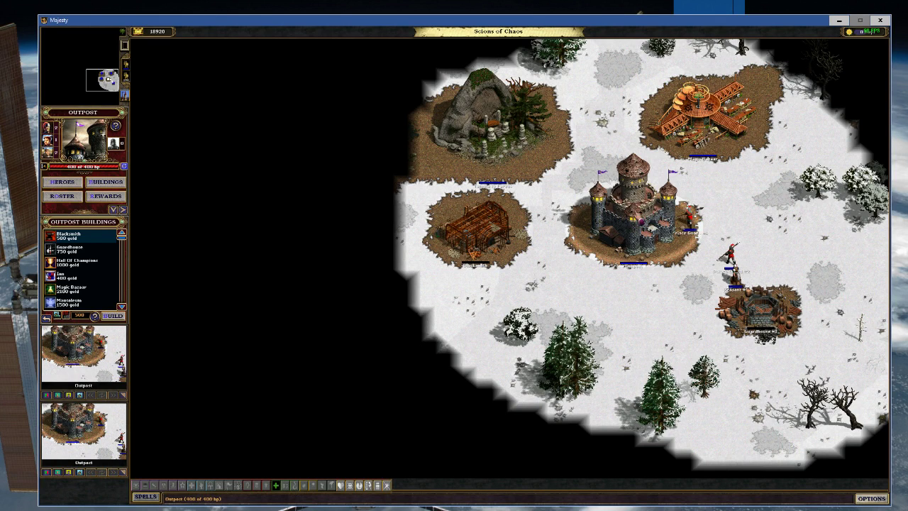
Recruit a Cultist at the Temple to Fervus
key(Up)
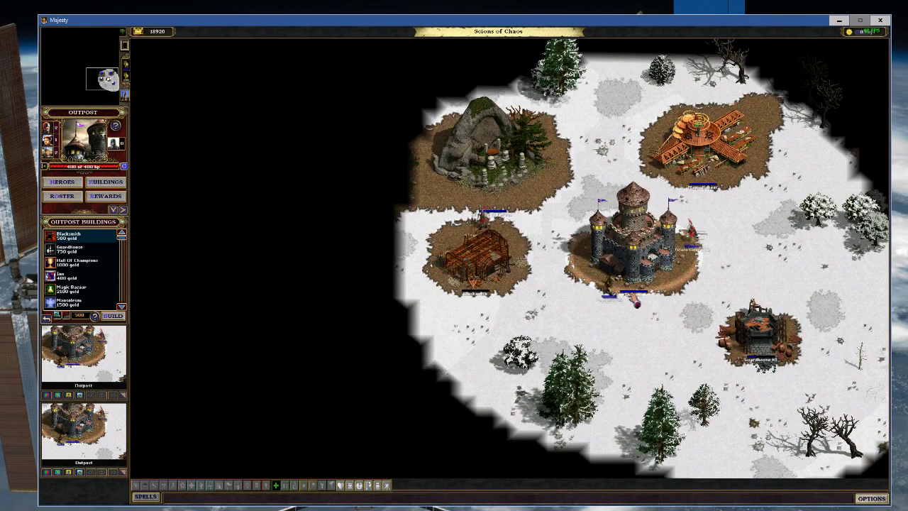
key(Down)
key(Up)
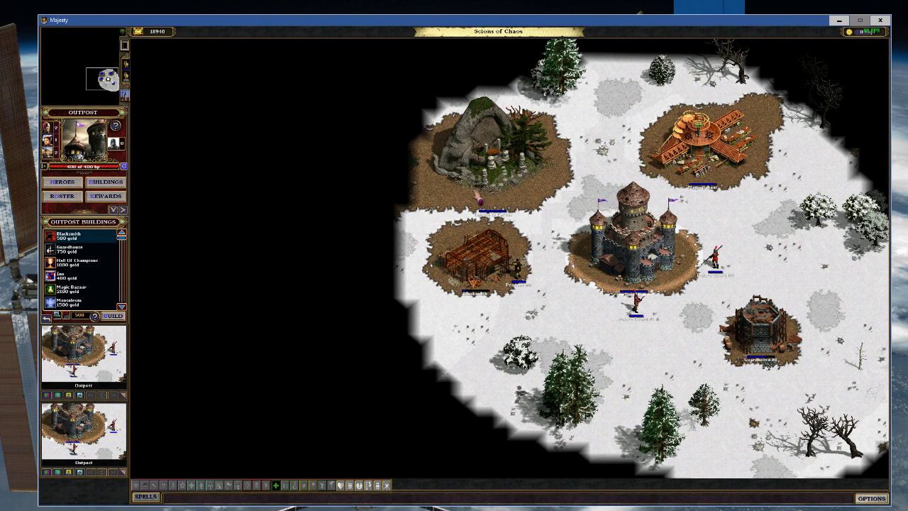
click(479, 166)
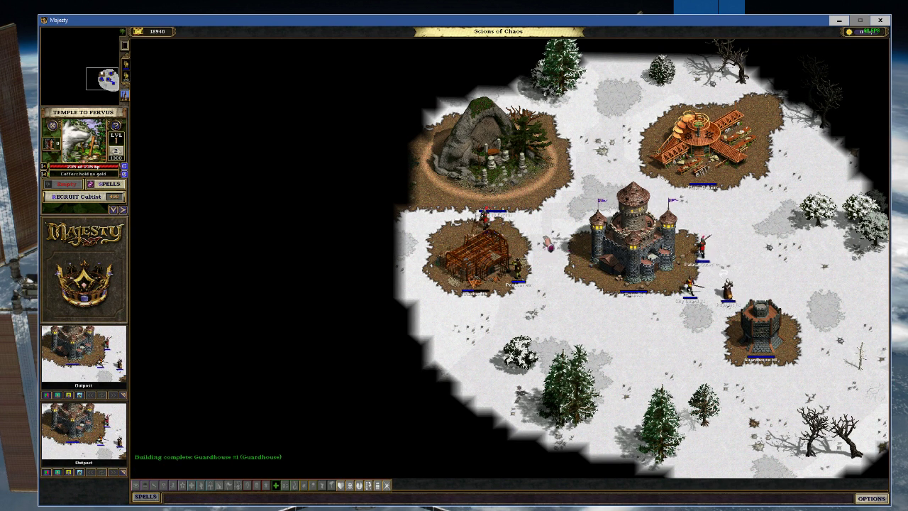
click(83, 196)
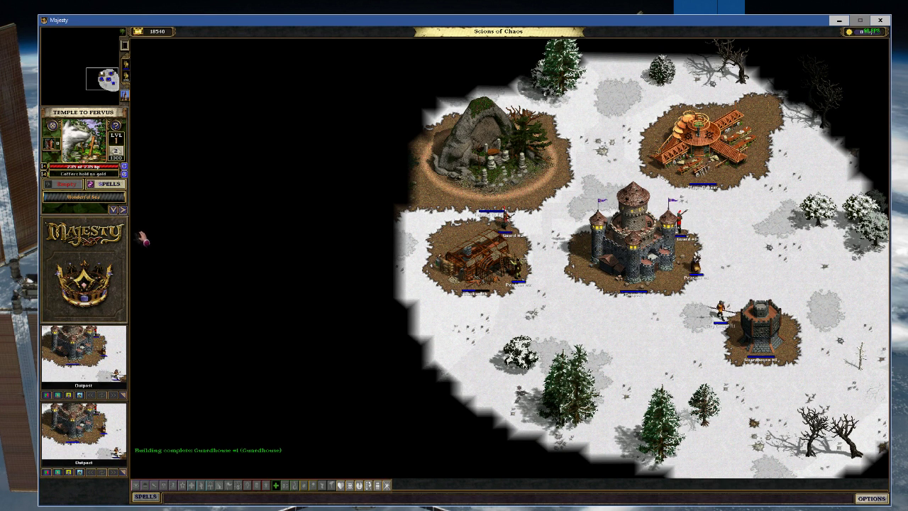
Build a second Guardhouse south of the Outpost
click(83, 351)
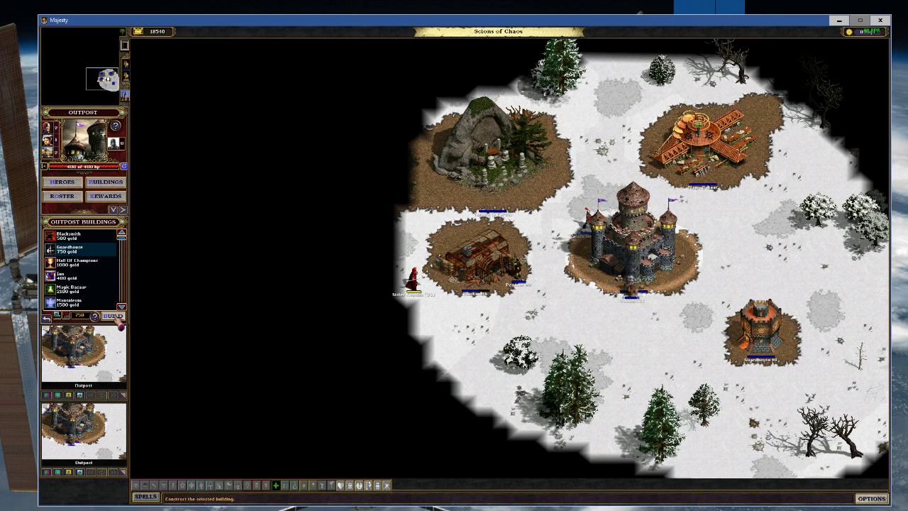
click(112, 316)
click(617, 386)
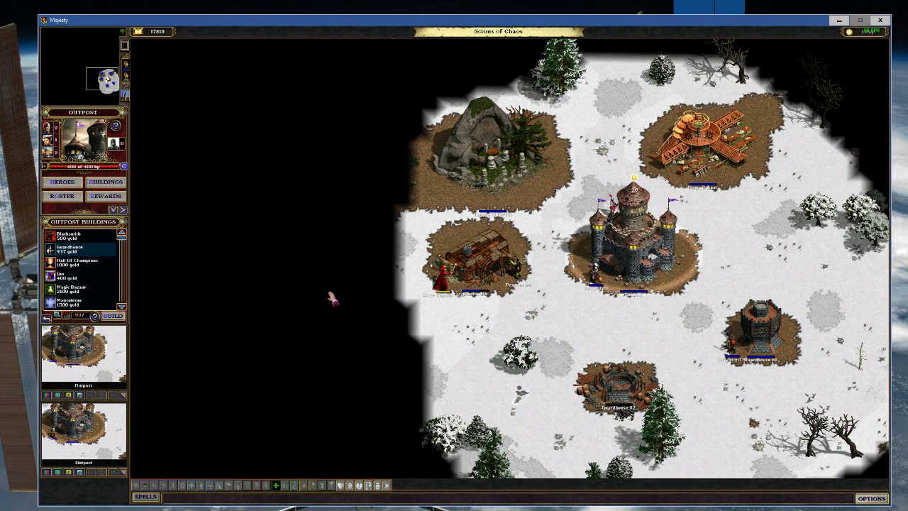
Quit Majesty and reposition the macOS virtual machine window on the desktop
key(Down)
key(Escape)
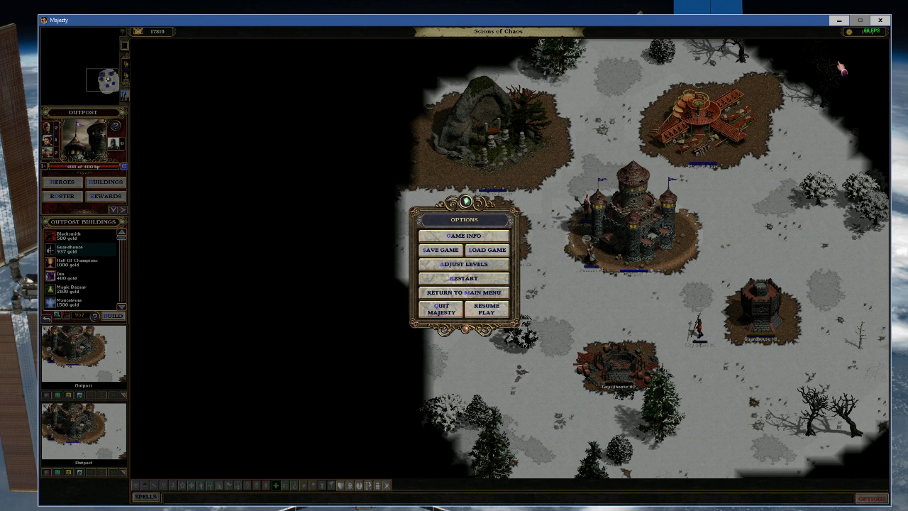
click(441, 308)
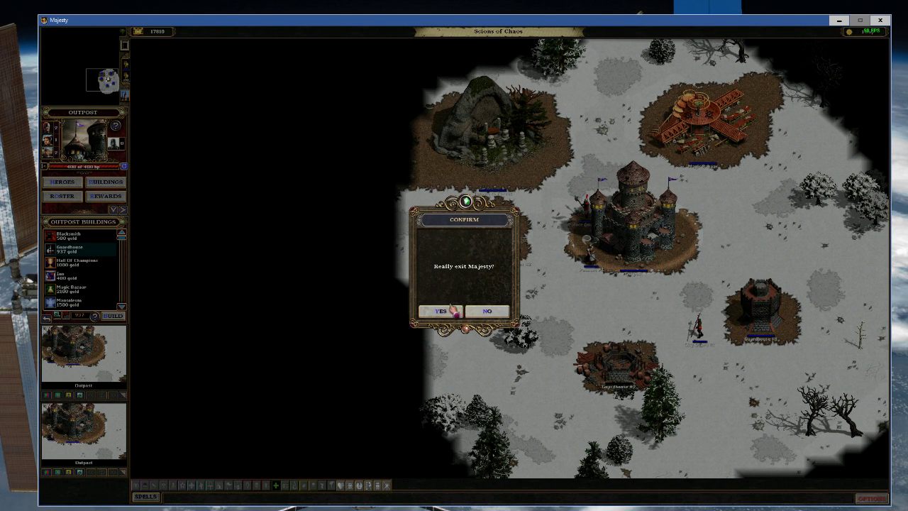
click(440, 308)
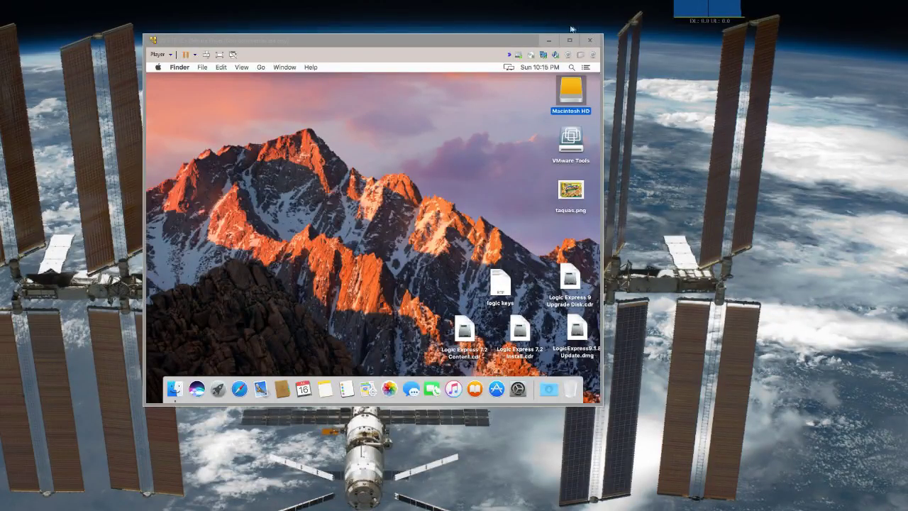
click(529, 54)
drag(508, 44, 547, 59)
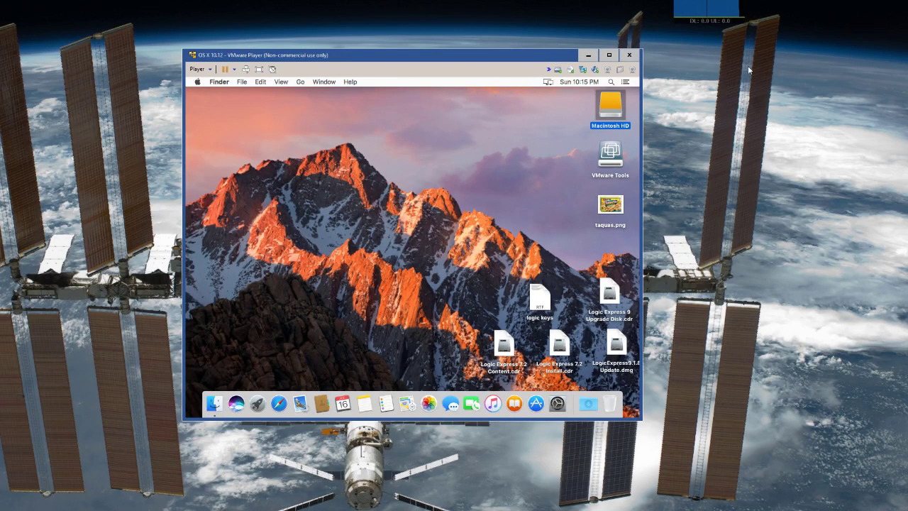
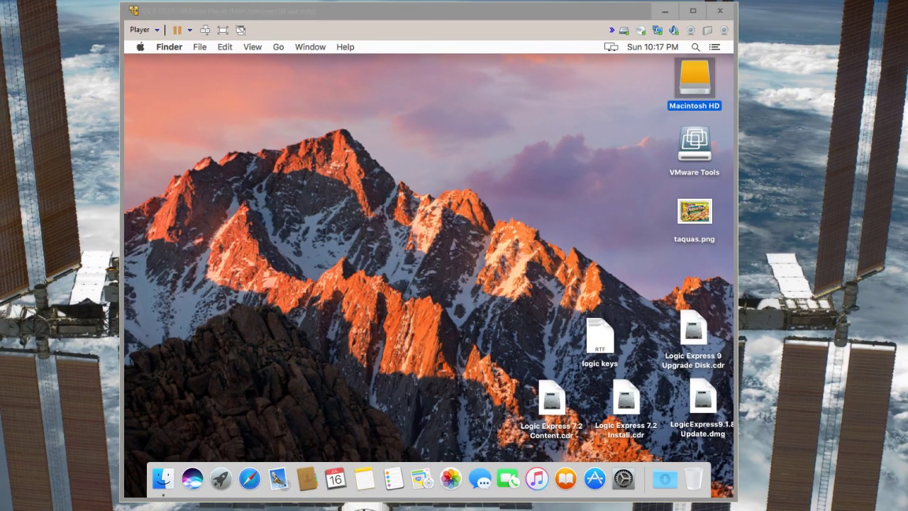
Mount the Logic Express 7.2 Install.cdr disk image and open its Logic Express 7.2 volume
click(474, 340)
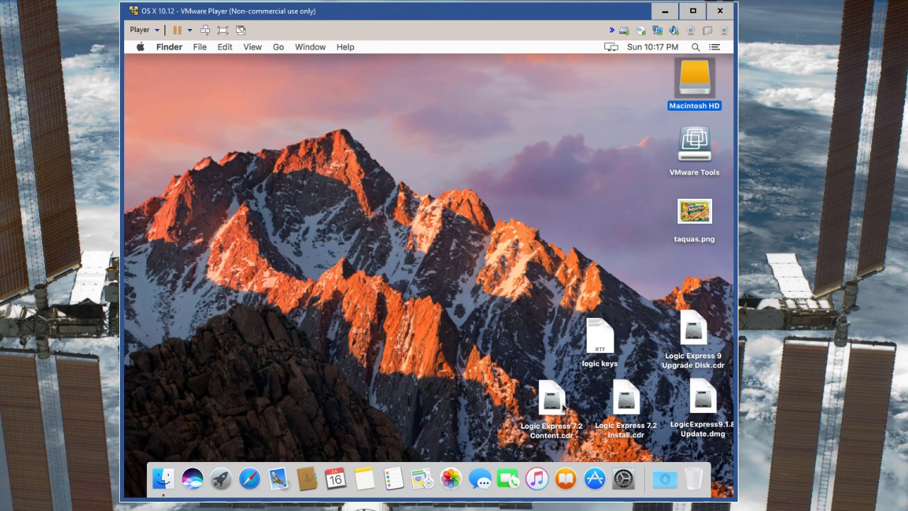
click(620, 406)
double_click(620, 406)
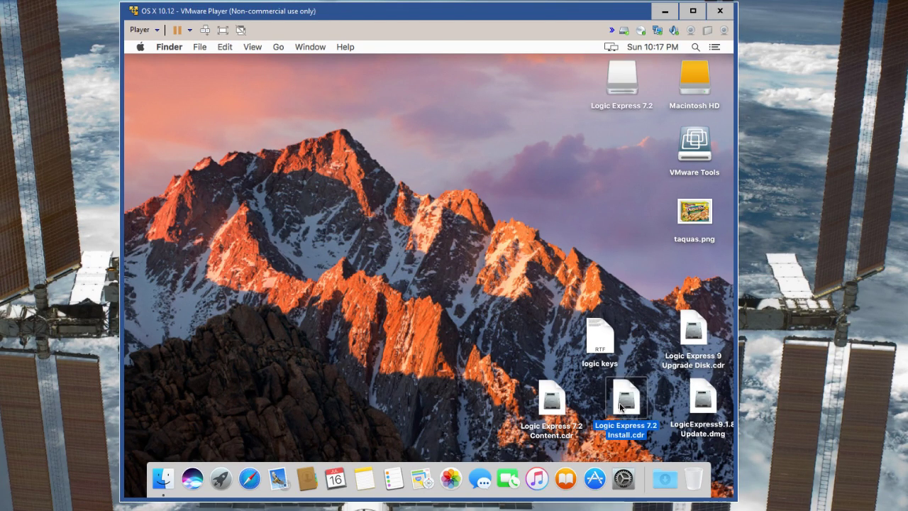
click(619, 81)
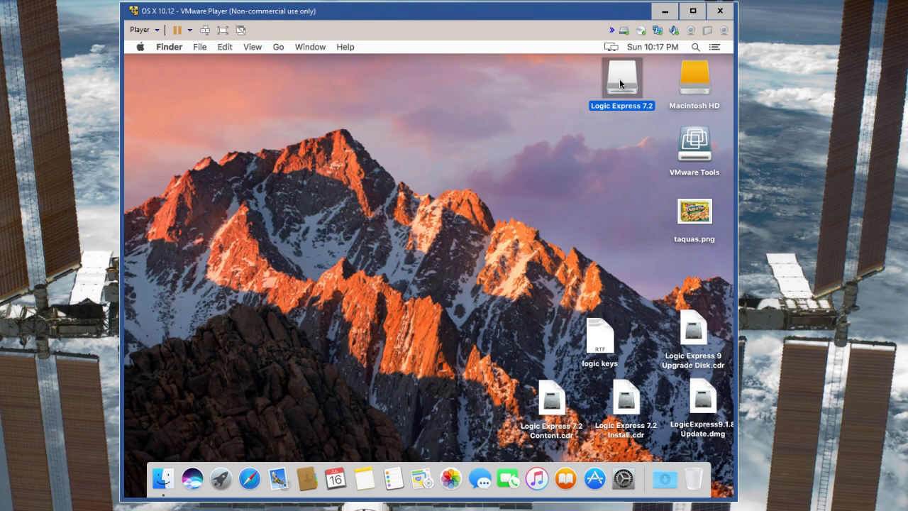
double_click(616, 81)
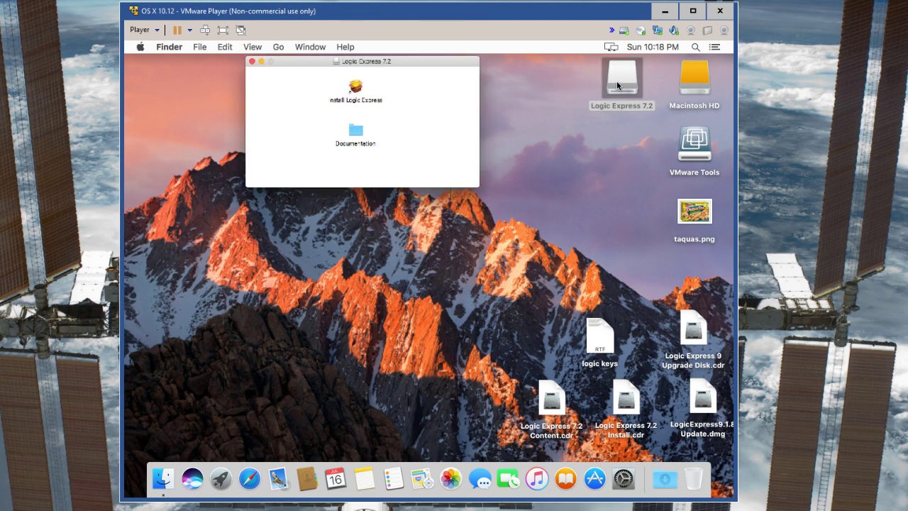
Launch Install Logic Express and start a standard installation on Macintosh HD, authorizing it with the account password
drag(321, 66, 346, 105)
double_click(291, 132)
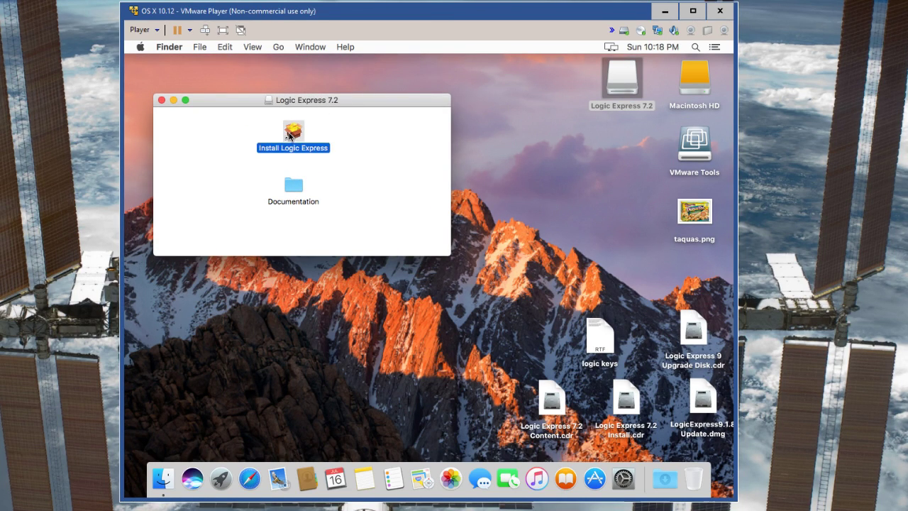
click(583, 355)
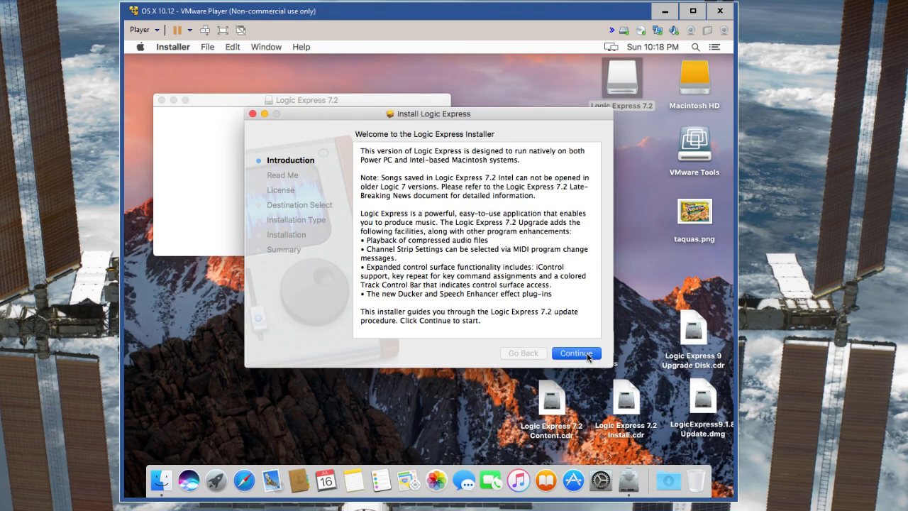
click(589, 356)
click(589, 357)
click(547, 206)
click(587, 354)
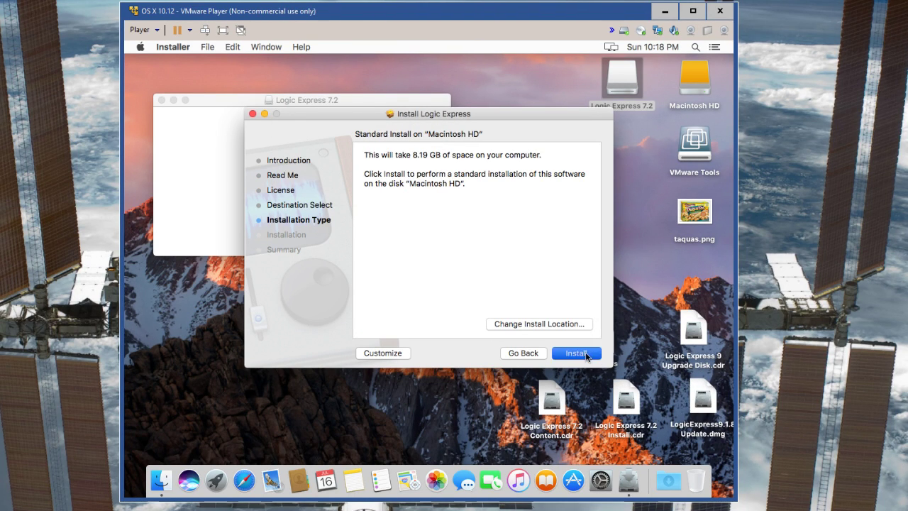
text(****)
key(Return)
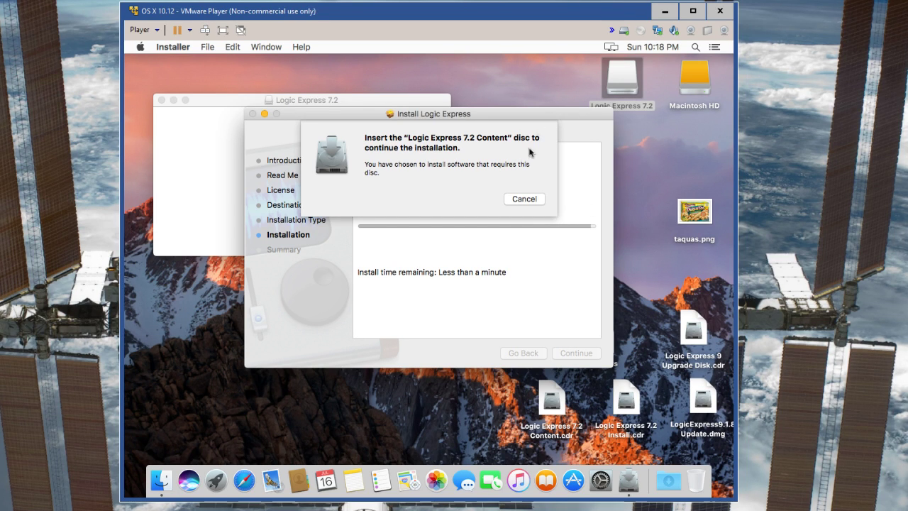
Mount the Logic Express 7.2 Content.cdr disk image so the installer can continue
click(547, 401)
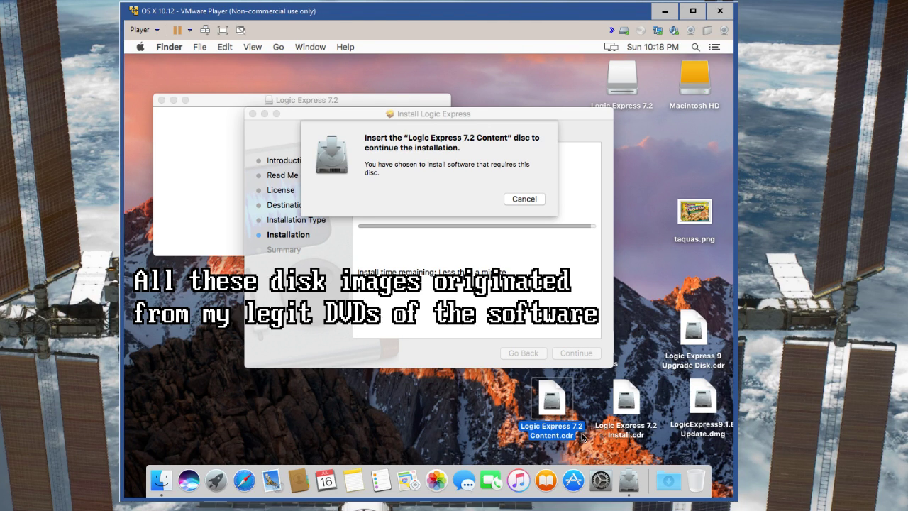
double_click(554, 405)
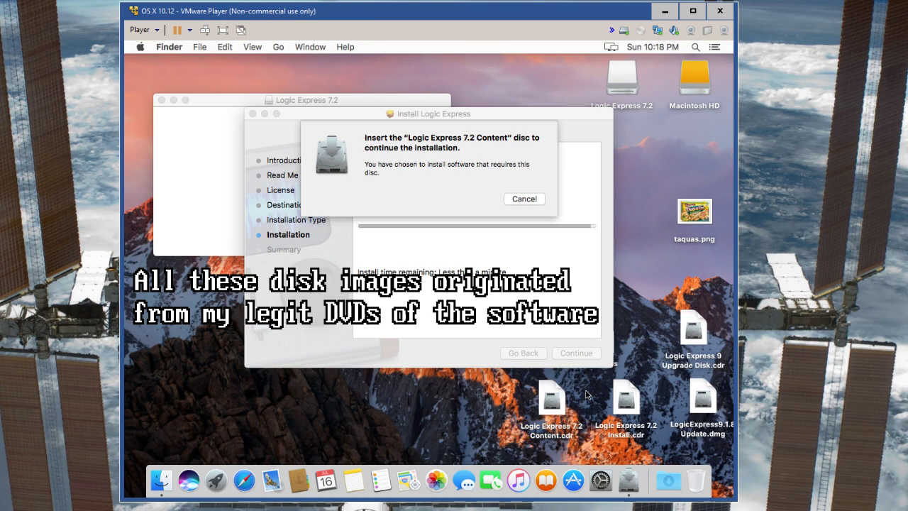
click(553, 406)
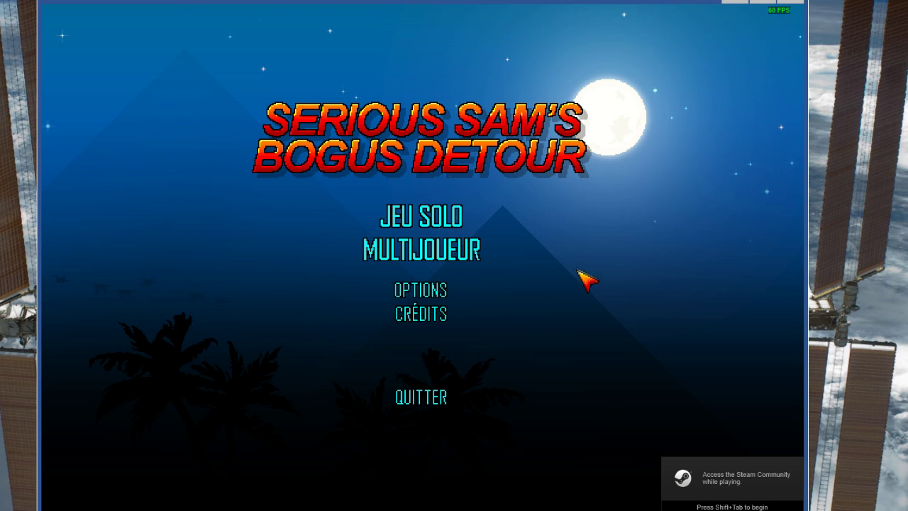
Switch to Serious Sam's Bogus Detour, start a solo game and shoot the enemies on the lab's west side
click(428, 217)
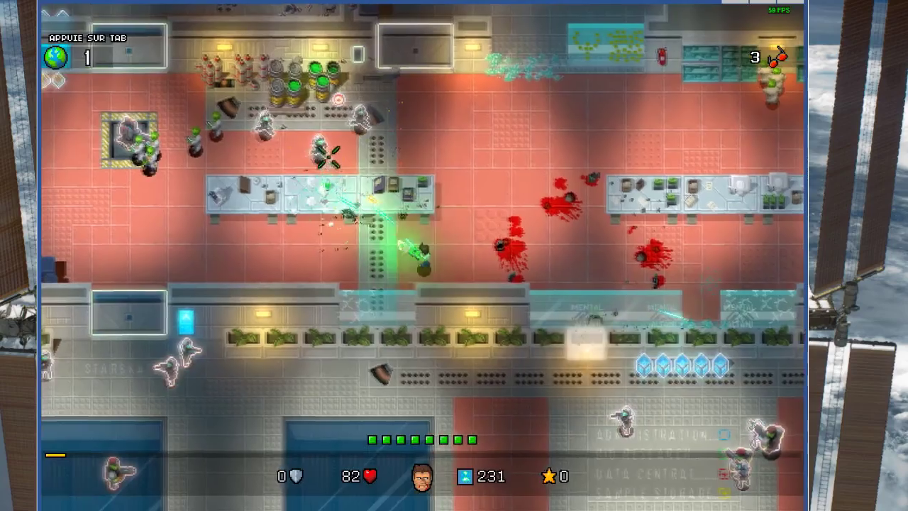
key(a)
mouse_move(327, 154)
mouse_down()
mouse_move(397, 142)
mouse_move(547, 148)
mouse_move(482, 134)
mouse_move(506, 136)
mouse_move(348, 203)
mouse_move(366, 196)
mouse_move(747, 252)
mouse_move(613, 328)
mouse_move(659, 319)
mouse_move(527, 288)
mouse_up()
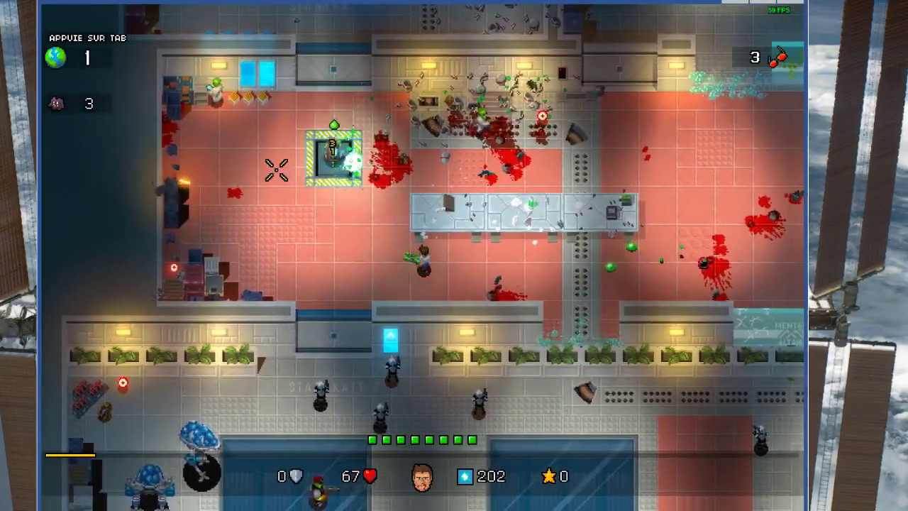
key(a)
mouse_move(277, 171)
mouse_down()
mouse_move(371, 121)
mouse_move(494, 138)
mouse_move(510, 213)
mouse_move(539, 259)
mouse_move(487, 284)
mouse_move(454, 260)
mouse_up()
key(w)
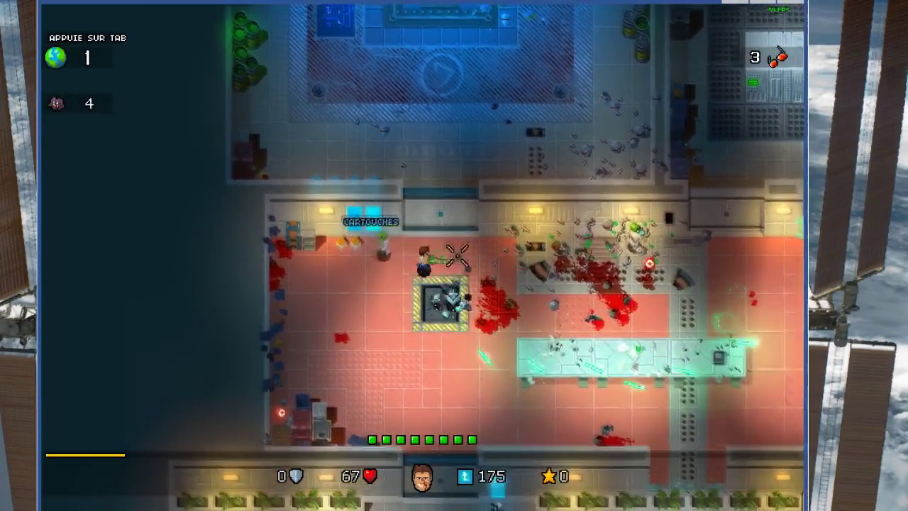
Lead the character east past the lab tables to the shelves while firing at the soldiers and monsters
key(s)
key(d)
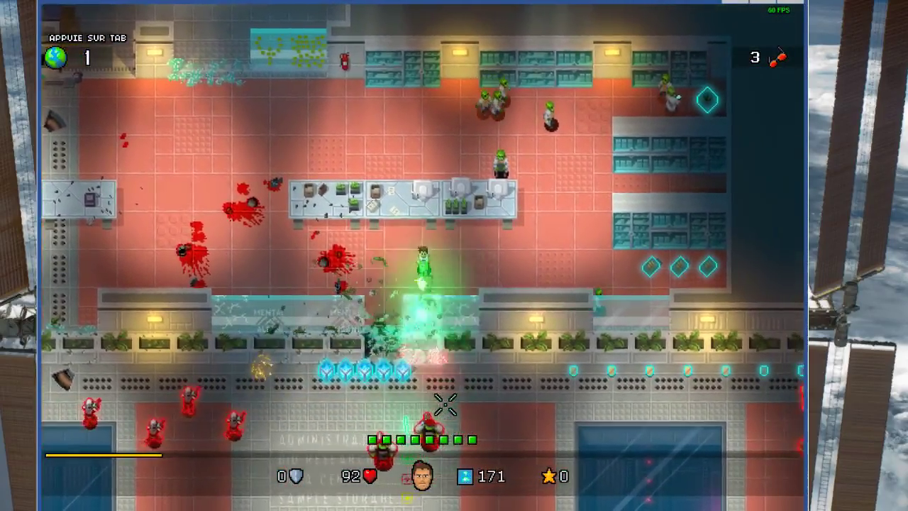
key(d)
key(w)
mouse_move(445, 404)
mouse_down()
mouse_move(405, 391)
mouse_move(405, 415)
mouse_move(361, 425)
mouse_move(287, 397)
mouse_move(486, 354)
mouse_up()
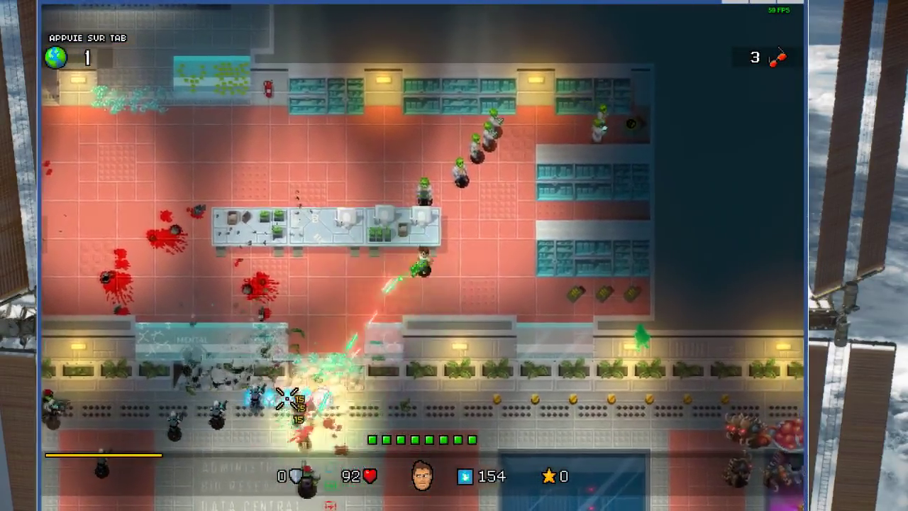
key(d)
key(w)
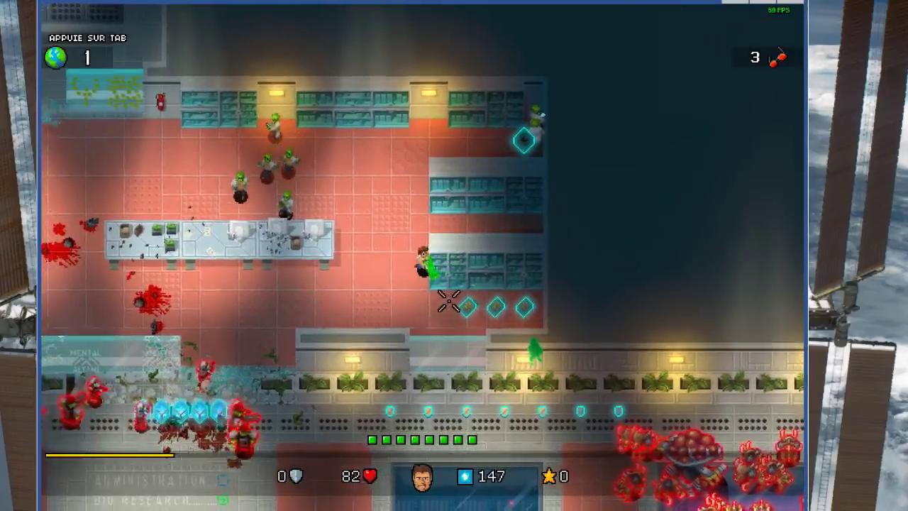
key(s)
key(d)
mouse_move(449, 302)
mouse_down()
mouse_move(404, 376)
mouse_move(419, 300)
mouse_move(525, 305)
mouse_move(456, 263)
mouse_move(461, 213)
mouse_move(476, 239)
mouse_move(478, 209)
mouse_move(492, 217)
mouse_move(503, 197)
mouse_move(497, 222)
mouse_move(527, 253)
mouse_up()
Bring the character south into the hall and retreat southwest across the floor directory while fighting enemies
key(s)
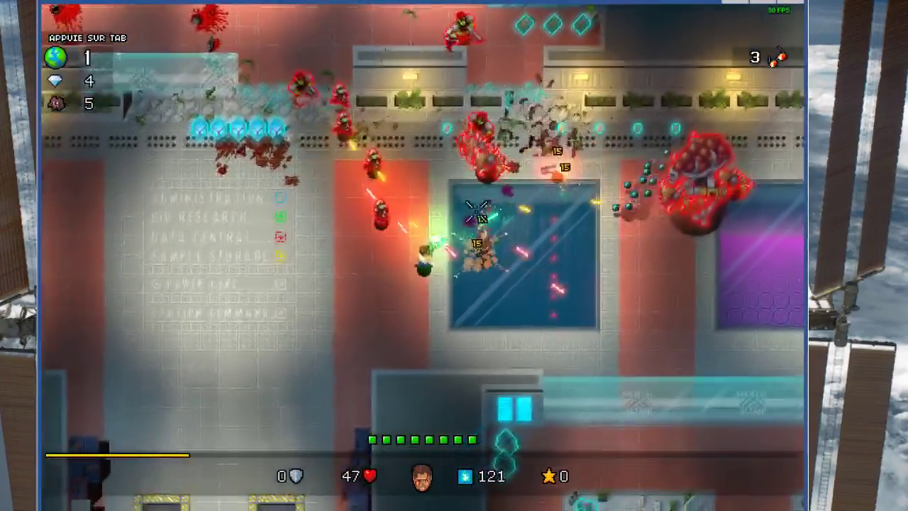
key(a)
key(s)
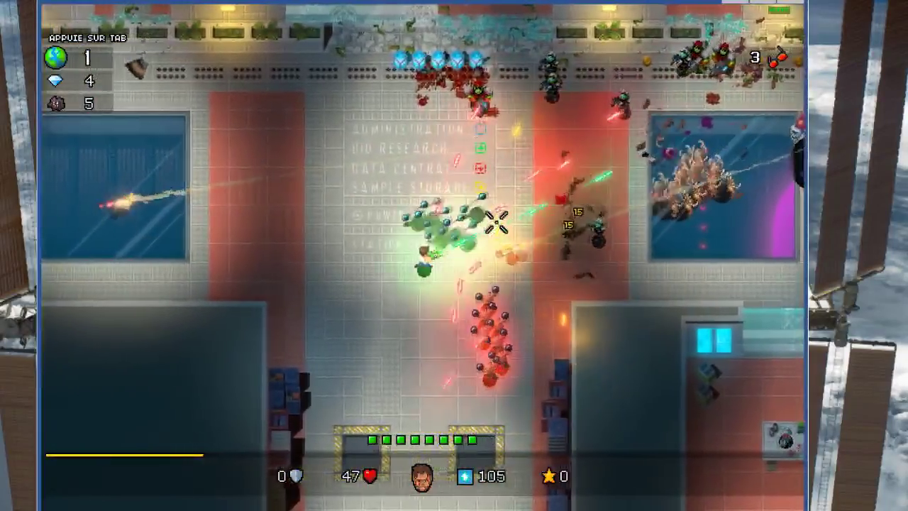
key(a)
key(s)
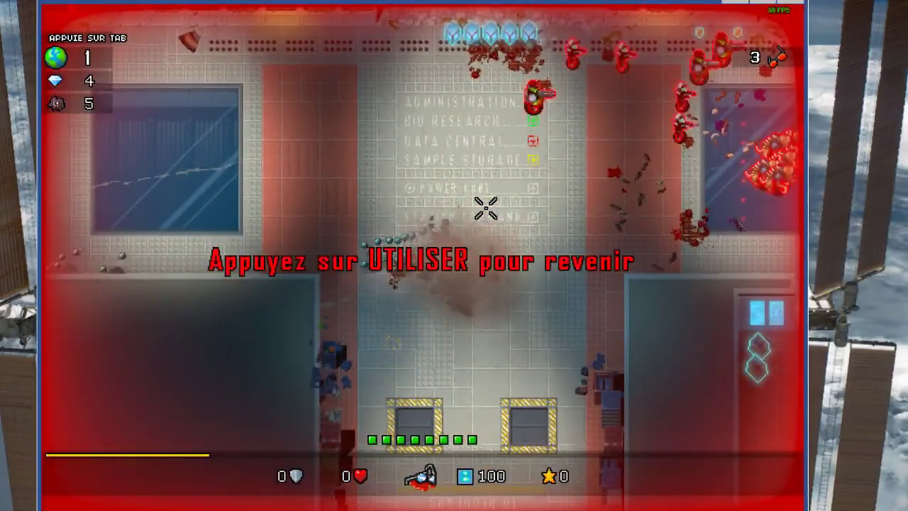
Respawn the character, fight on in the lab, and leave the game for the macOS virtual machine
mouse_move(528, 2)
mouse_down()
mouse_move(553, 494)
mouse_move(550, 3)
mouse_up()
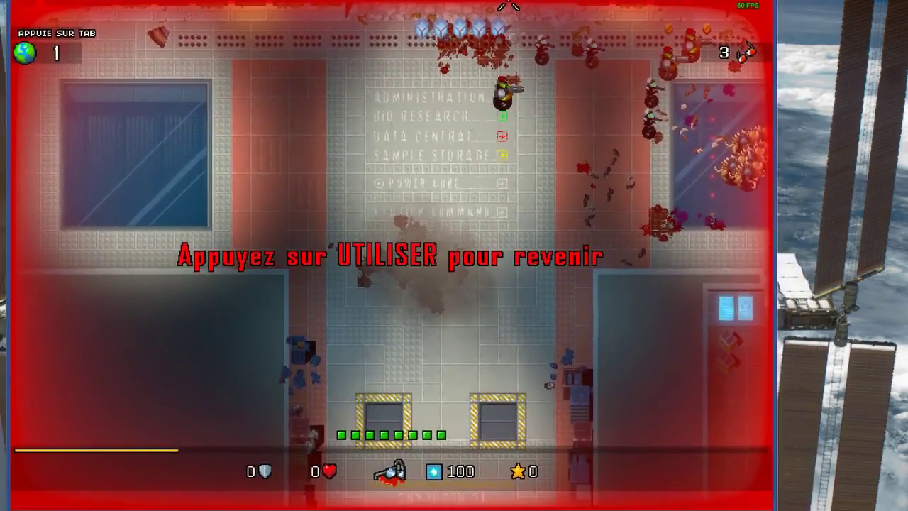
key(e)
key(d)
mouse_move(632, 331)
mouse_down()
mouse_move(624, 376)
mouse_move(641, 436)
mouse_move(445, 425)
mouse_up()
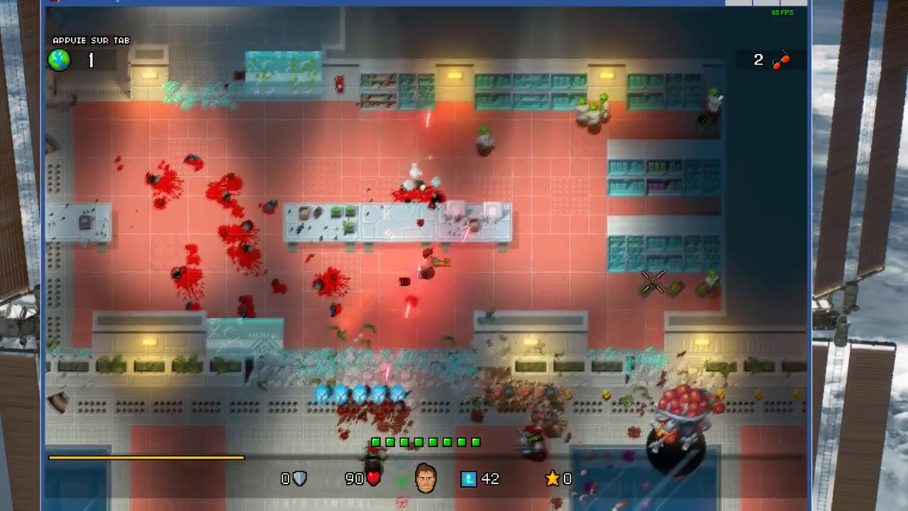
key(Escape)
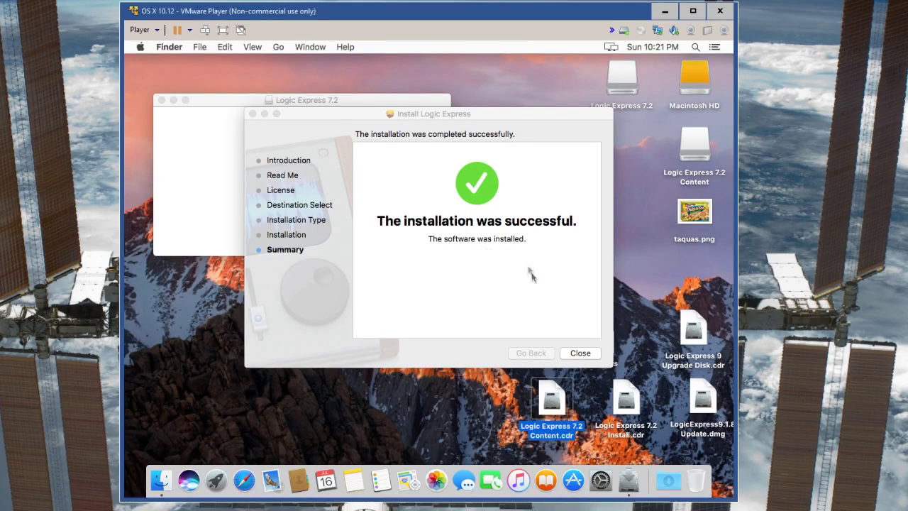
Close the Logic Express installer and launch Logic Express from the Applications folder
click(579, 353)
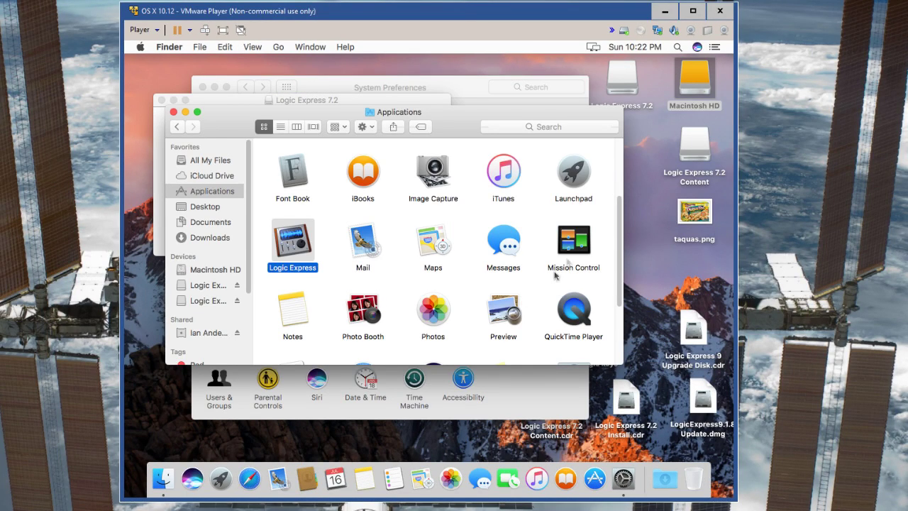
double_click(293, 247)
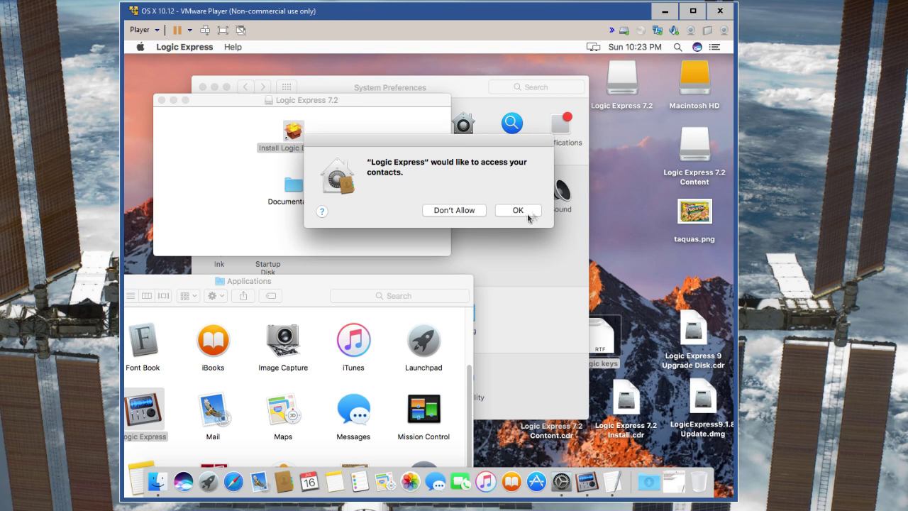
Allow Logic Express to access the contacts and start the Logic Setup Assistant
click(525, 211)
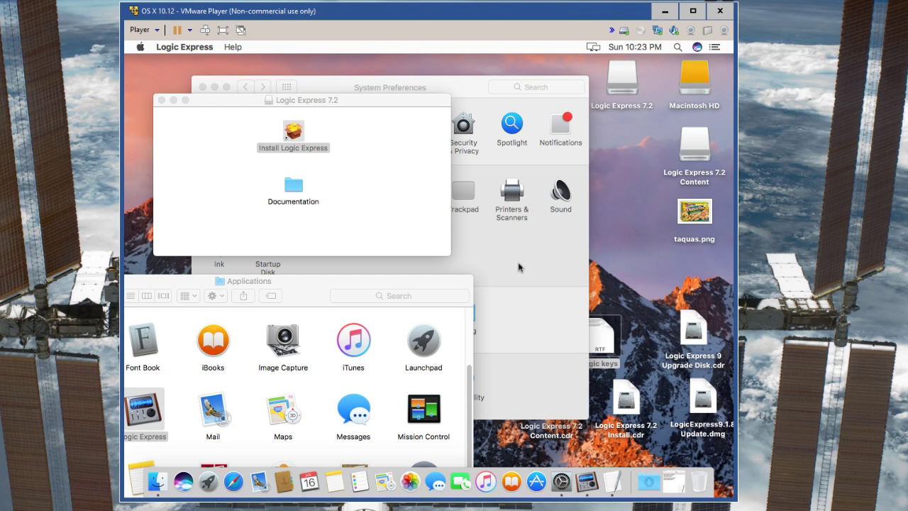
click(479, 287)
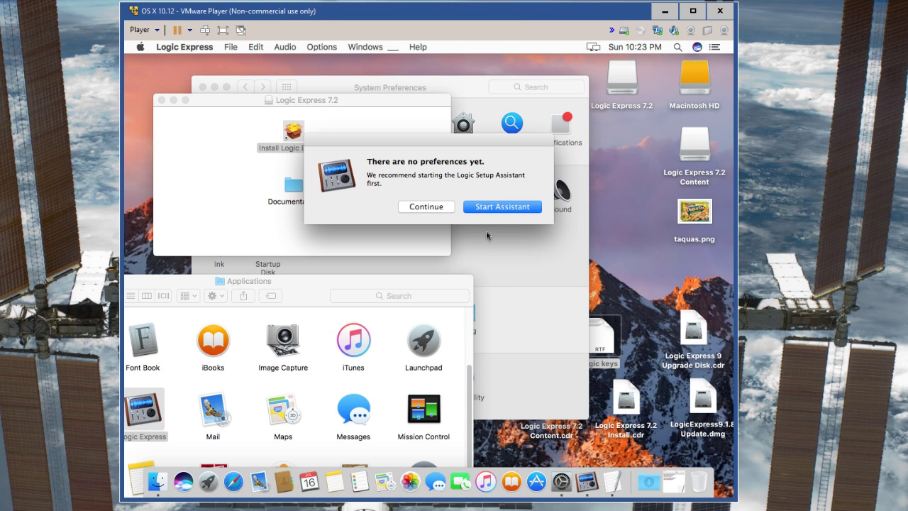
click(480, 208)
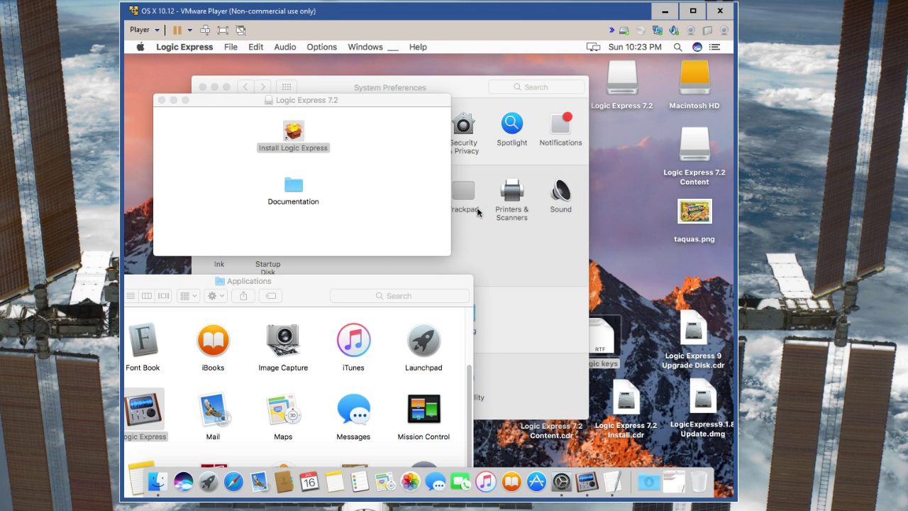
Skip the device scan in the Logic Setup Assistant by choosing that the interfaces are not connected and will be configured later
click(597, 383)
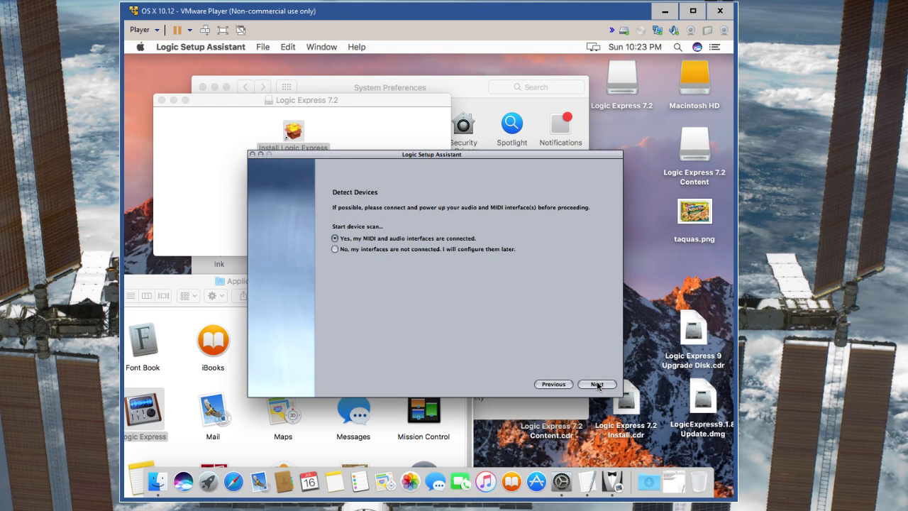
click(459, 249)
click(595, 385)
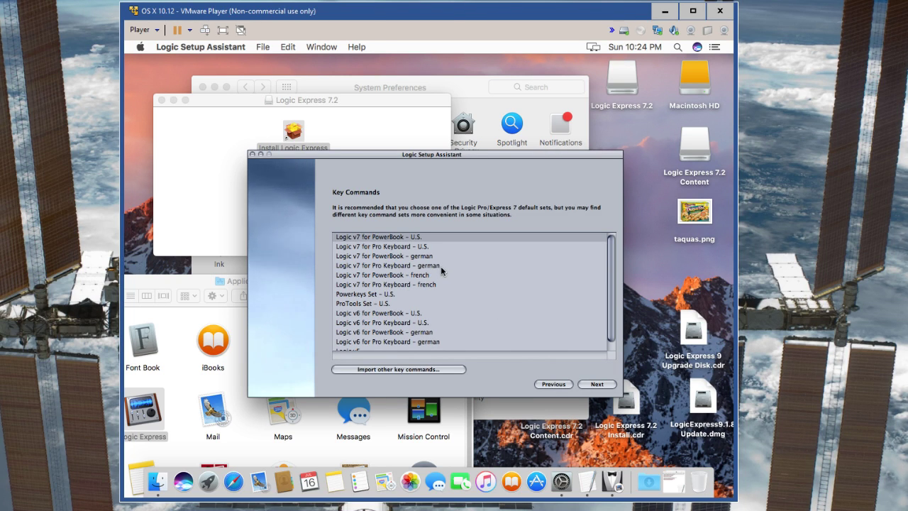
Accept the default key commands and screensets, finish the Logic Setup Assistant, and acknowledge the Audio Units scan
drag(612, 295, 617, 242)
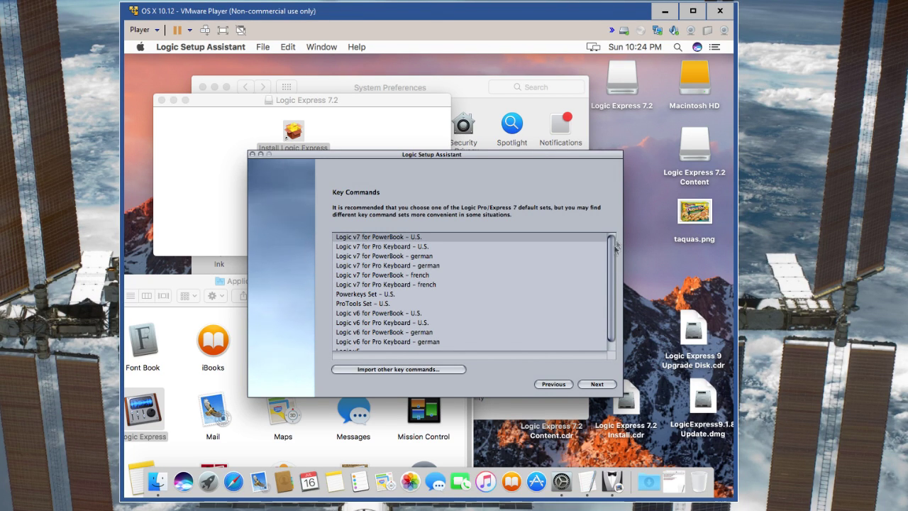
click(600, 384)
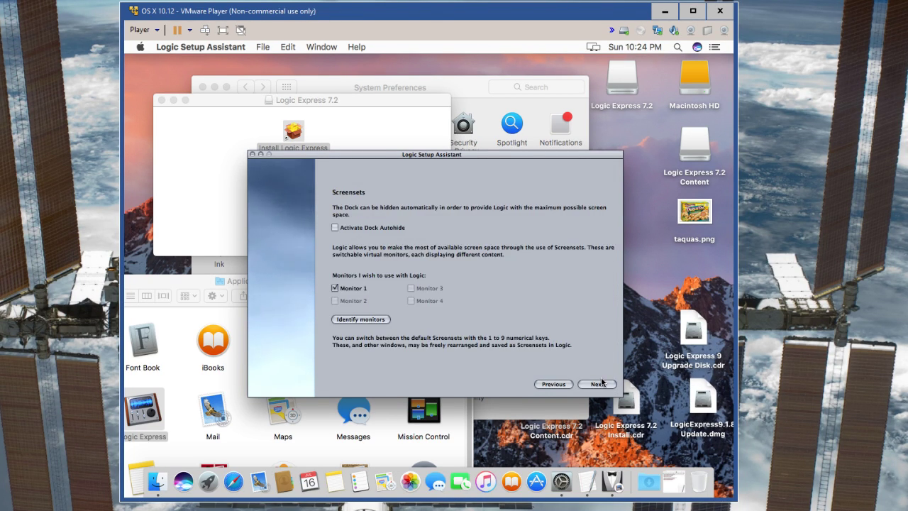
click(600, 384)
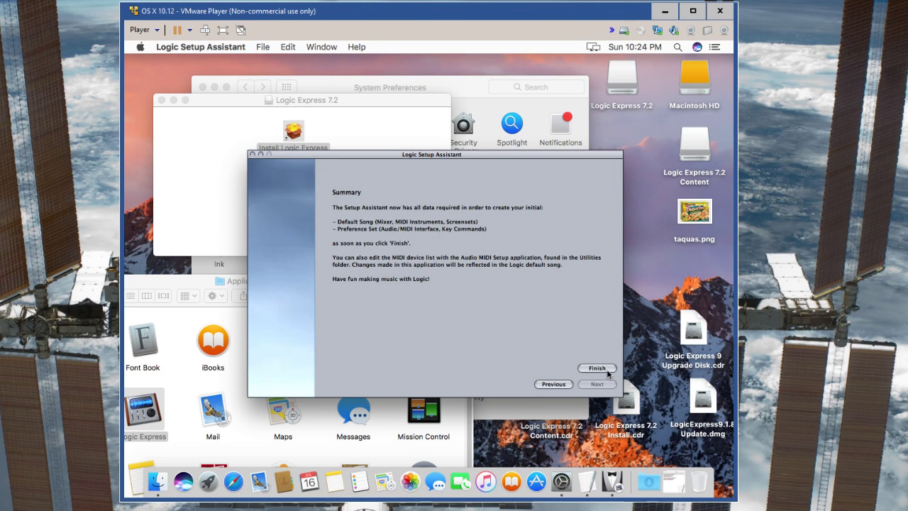
click(597, 368)
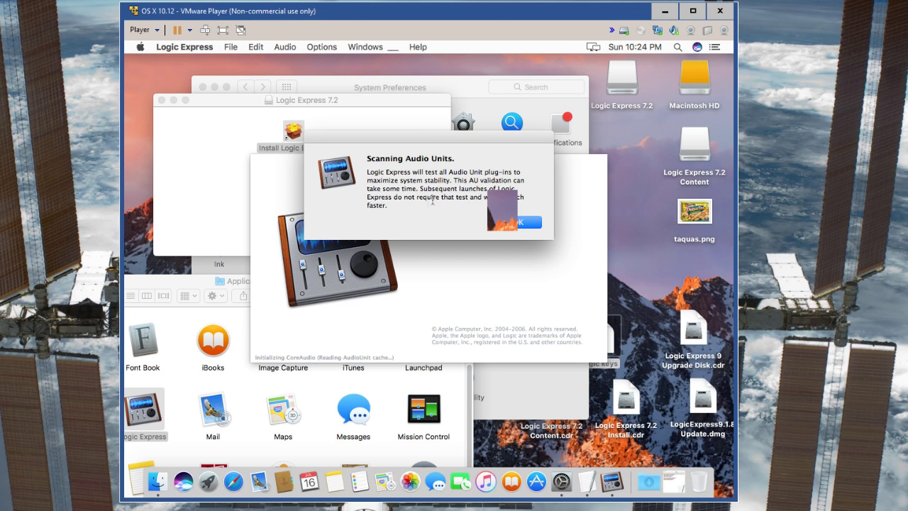
click(458, 229)
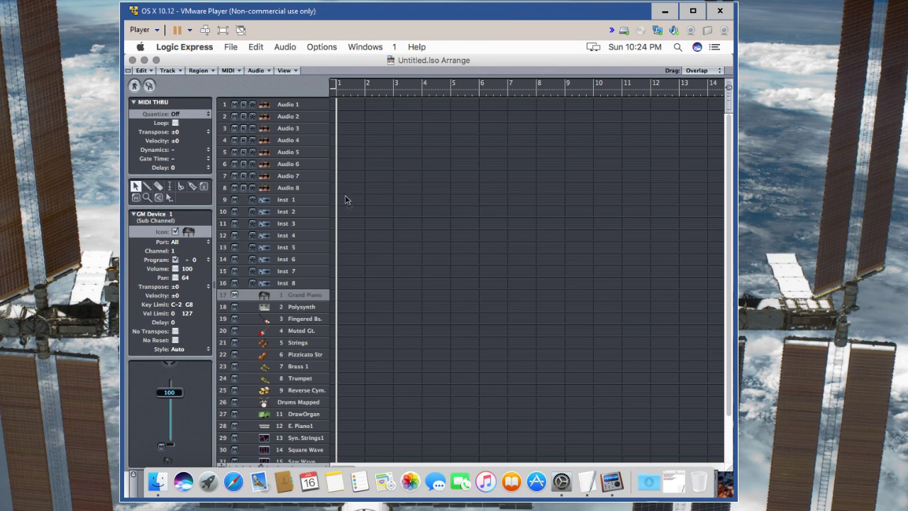
Show the Mixer and load the stereo EFM1 synthesizer on the Inst 1 channel
key(super+2)
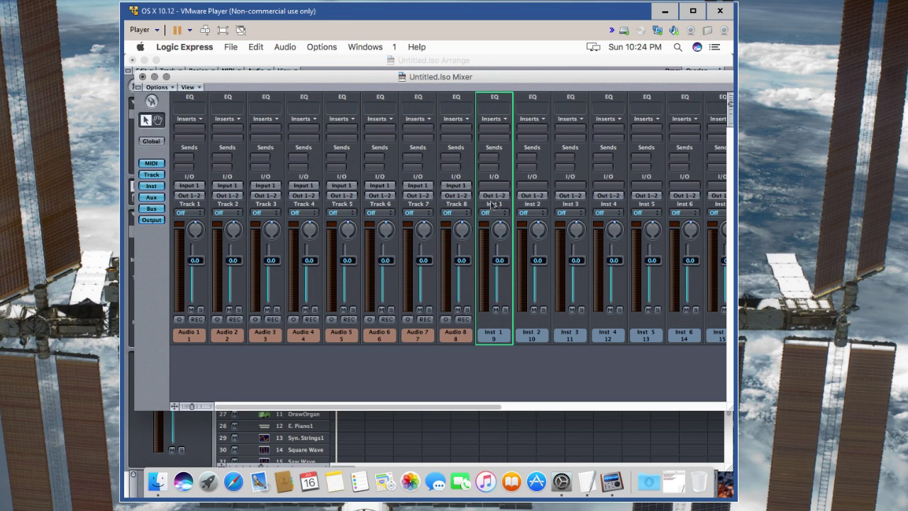
click(493, 185)
mouse_move(518, 211)
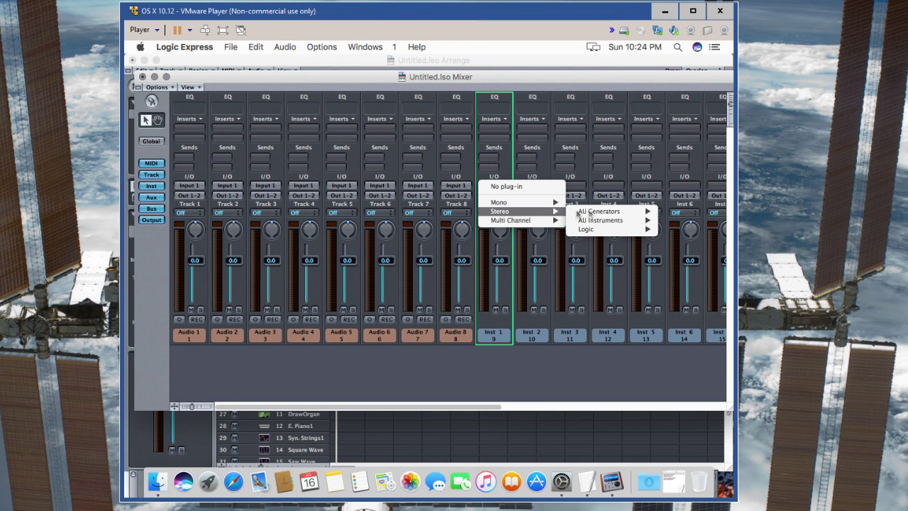
mouse_move(620, 230)
click(526, 229)
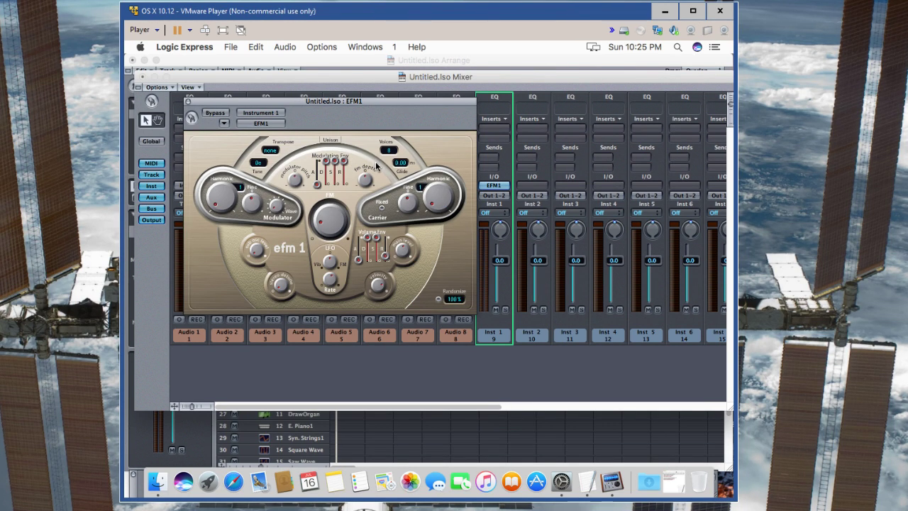
Bring up the on-screen musical keyboard beside the EFM1 window and play a test melody with the default sound
key(Caps_Lock)
drag(357, 204, 605, 261)
key(g)
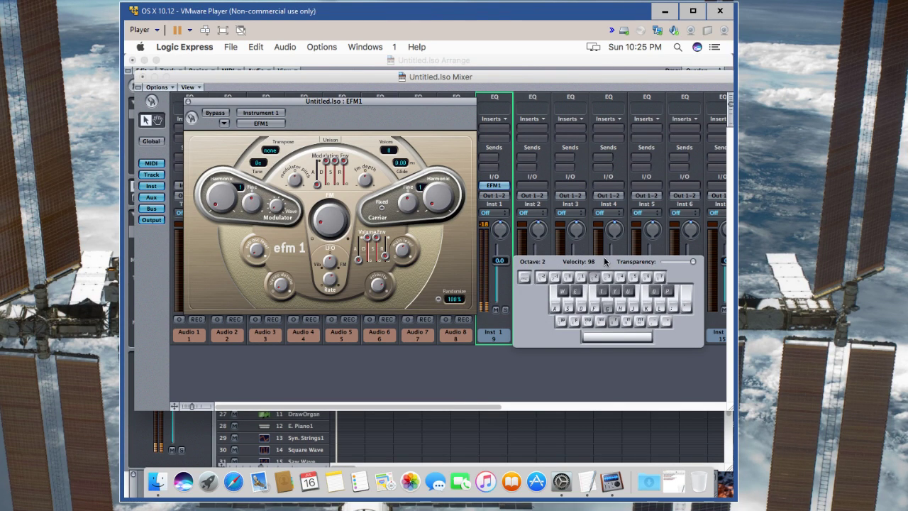
key(h)
key(d)
key(s)
key(a)
key(s)
key(d)
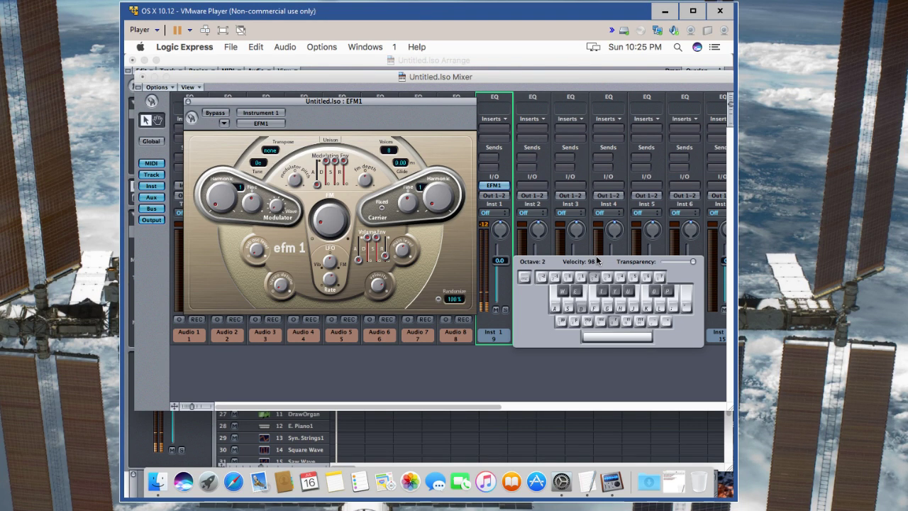
key(d)
key(d)
key(g)
key(h)
key(d)
key(d)
key(d)
key(f)
key(g)
key(h)
key(s)
key(d)
key(d)
key(d)
key(h)
key(g)
key(h)
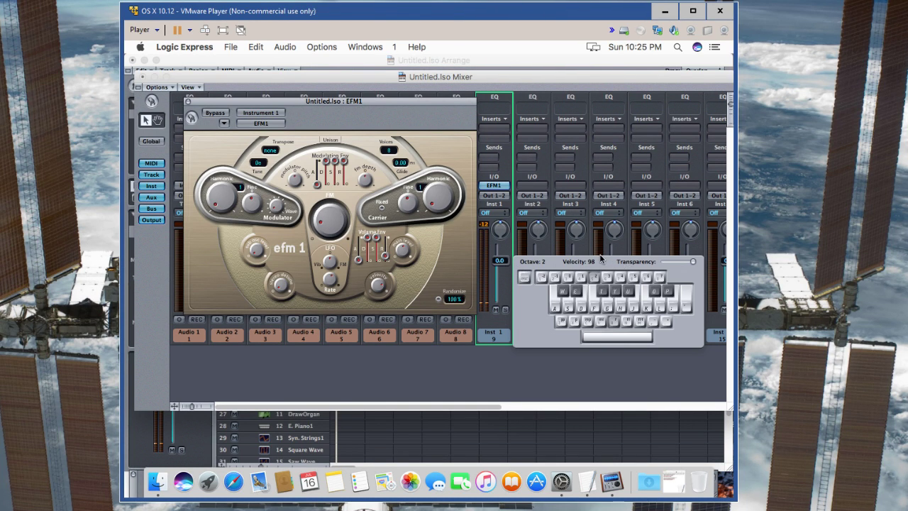
Move the on-screen keyboard lower and load the Fixed Lead 1 preset in EFM1
drag(579, 266, 511, 301)
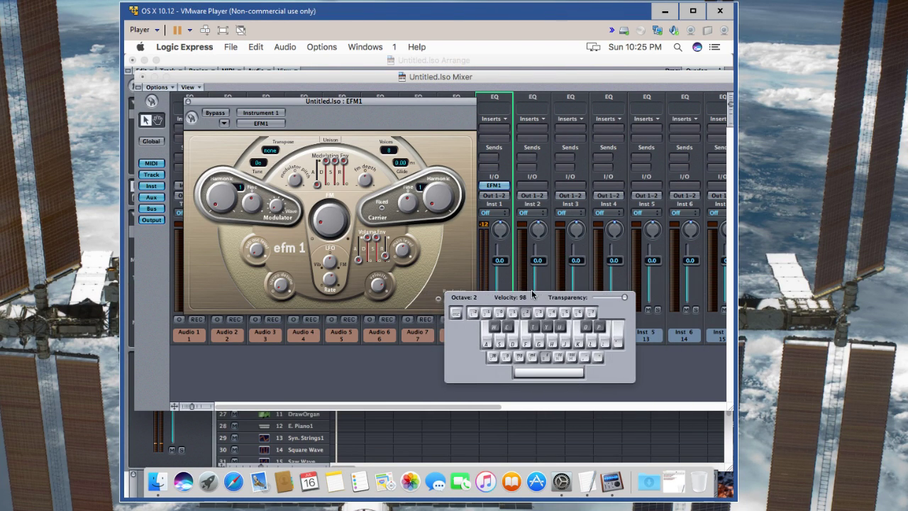
click(224, 123)
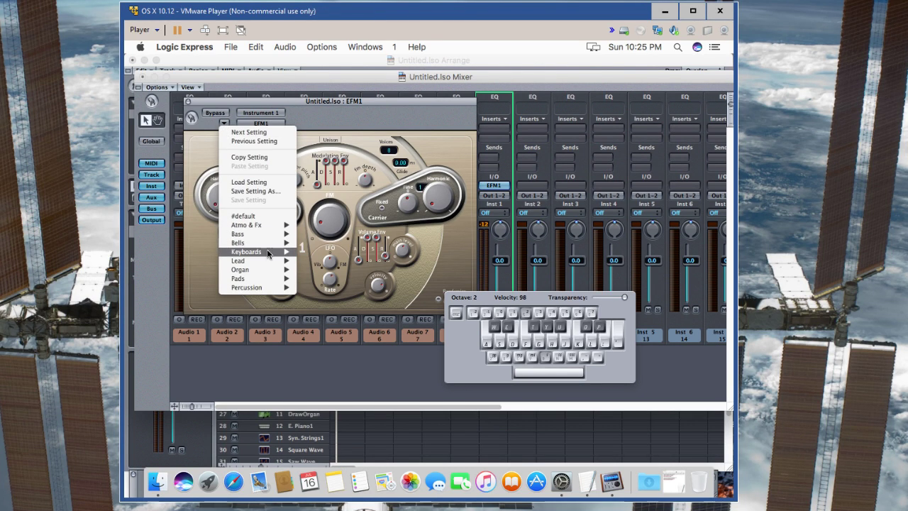
mouse_move(268, 252)
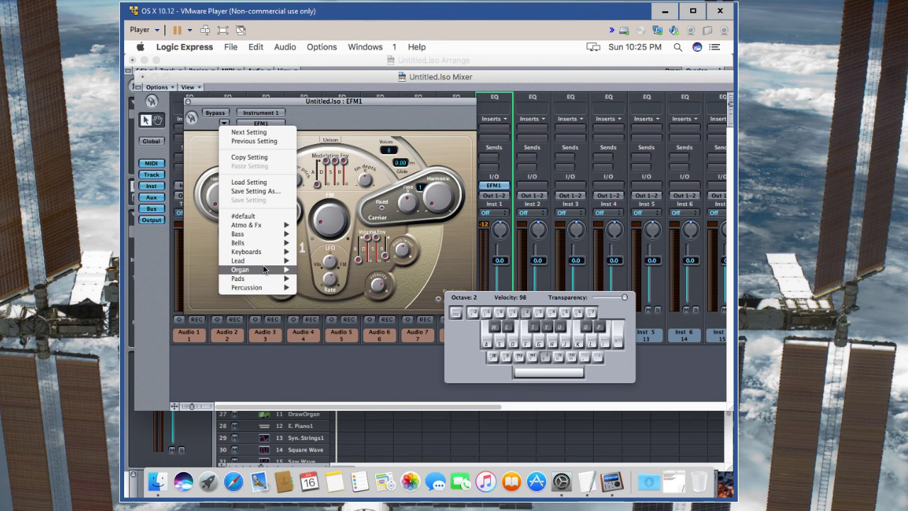
click(325, 278)
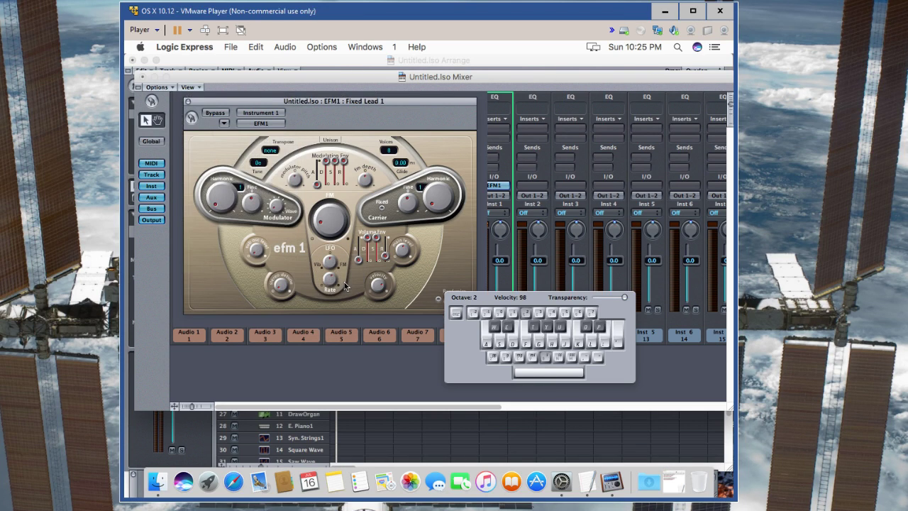
Play a short sequence of D, F and G keyboard keys to test the Fixed Lead 1 sound
key(d)
drag(324, 224, 325, 262)
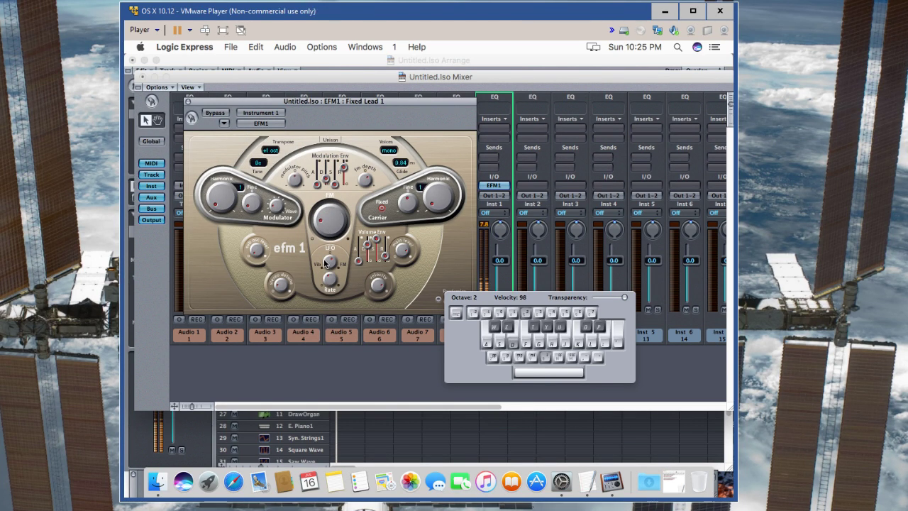
key(f)
key(g)
key(f)
key(d)
key(g)
key(f)
key(d)
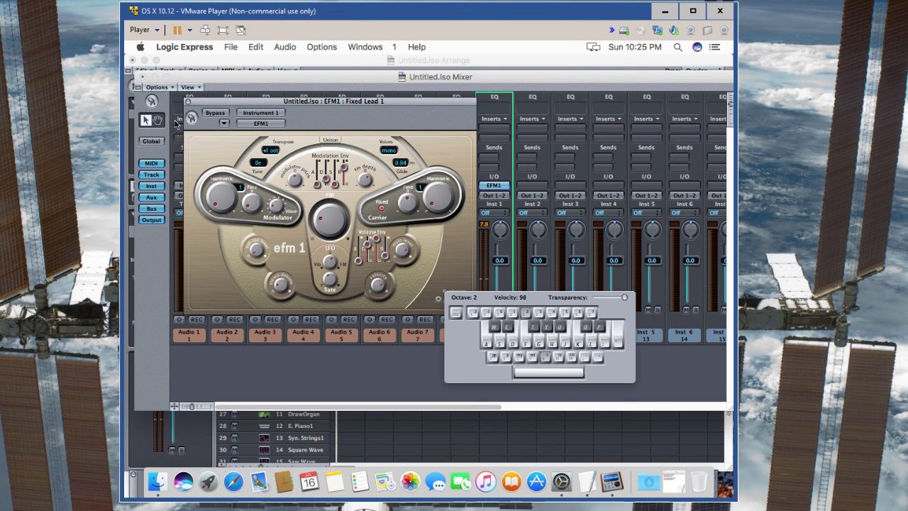
Close the EFM1 and Mixer windows and quit Logic Express without saving the untitled song
click(189, 102)
drag(497, 301, 352, 181)
click(144, 76)
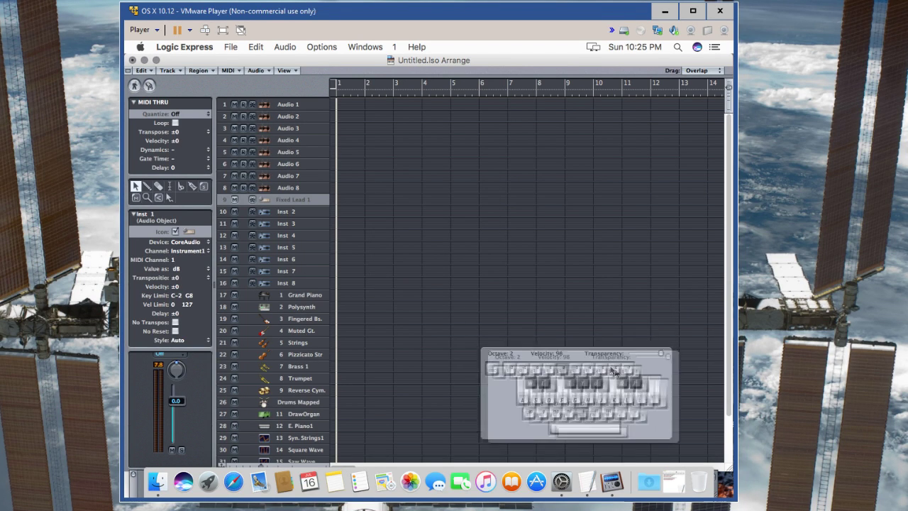
click(170, 48)
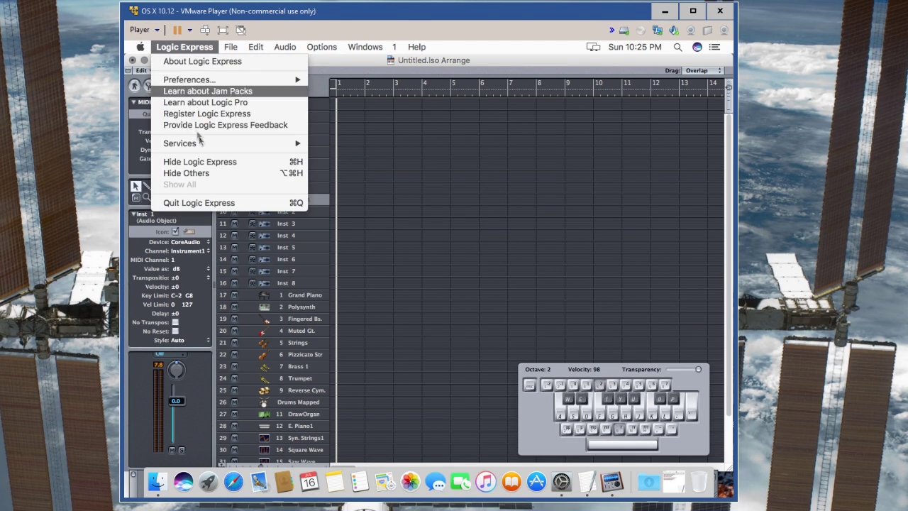
click(213, 203)
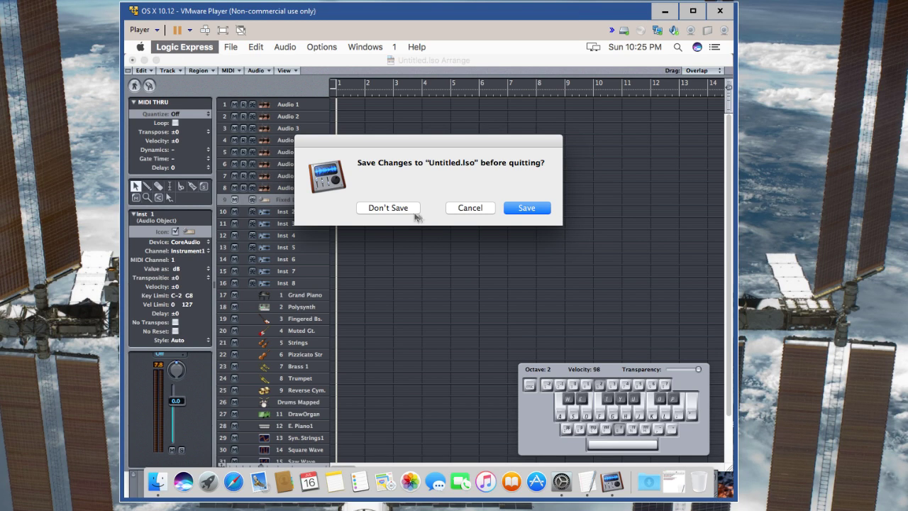
click(414, 214)
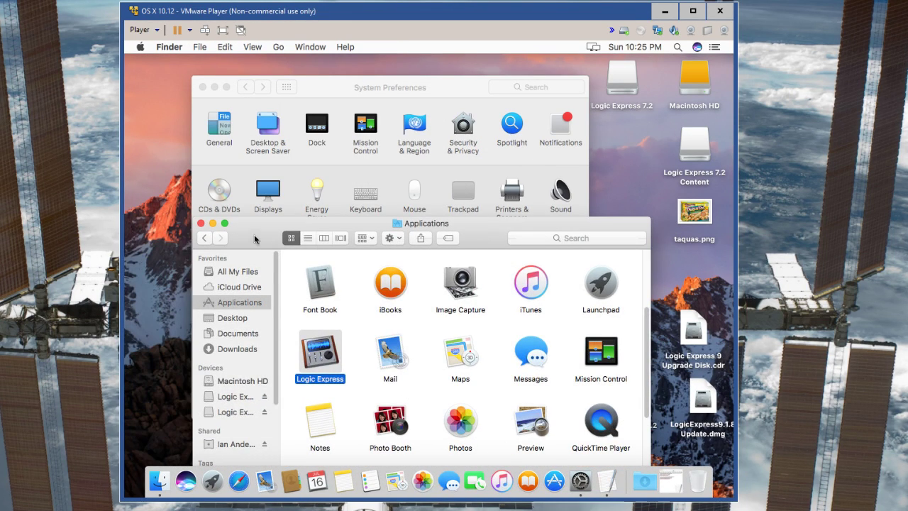
Close the Applications window and move the System Preferences window aside to uncover the desktop
click(207, 235)
click(442, 92)
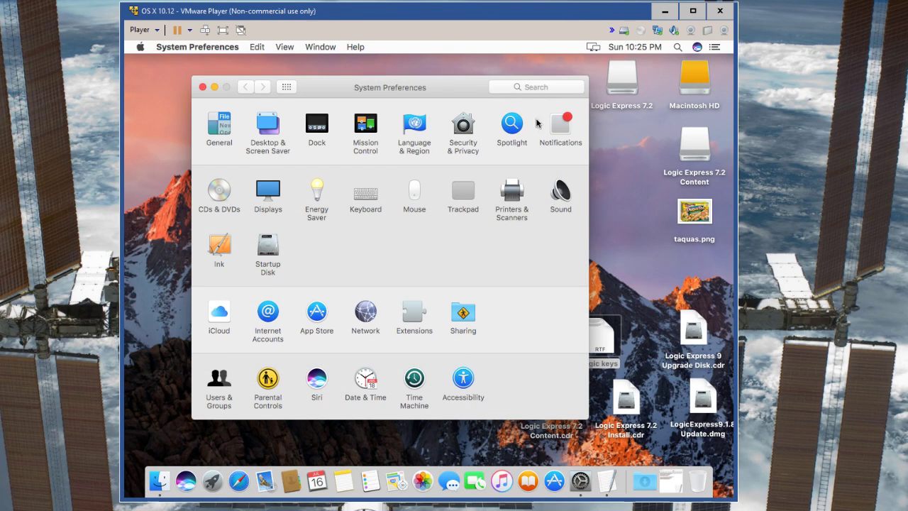
drag(441, 92, 298, 76)
Mount the Logic Express 9 Upgrade Disk.cdr image from the desktop and launch Install Logic Express
click(690, 336)
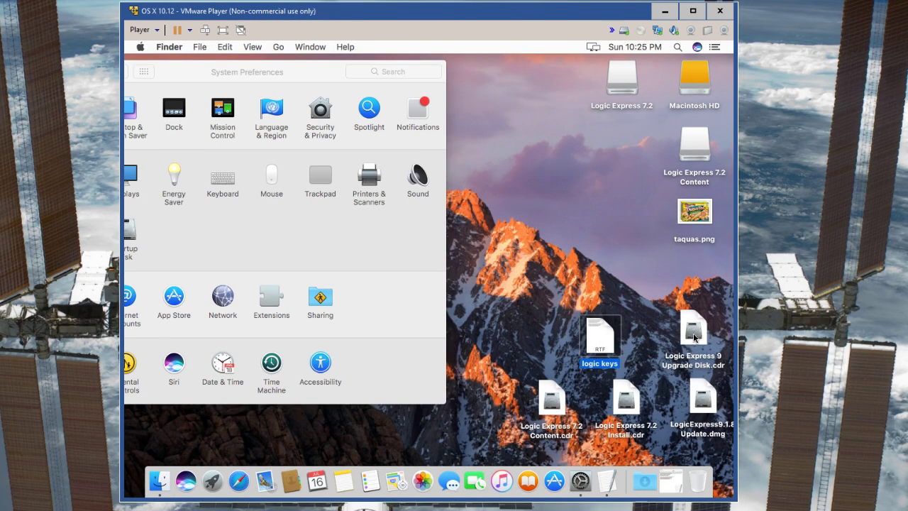
double_click(690, 336)
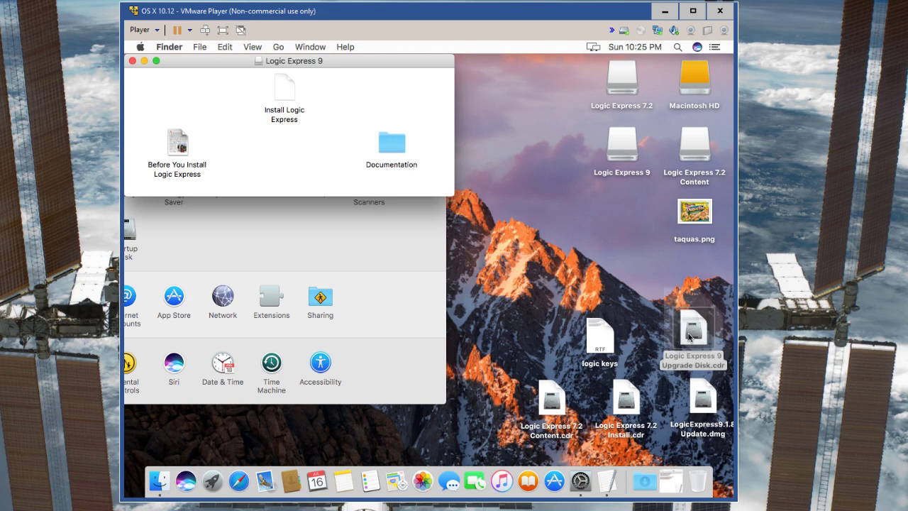
double_click(278, 90)
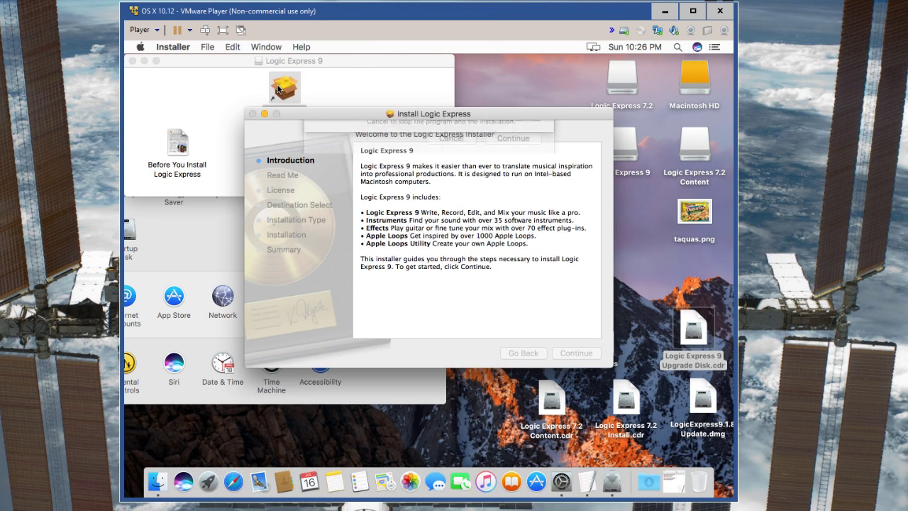
Let the installer run its check, proceed through the introduction and Read Me, and agree to the software license
click(517, 199)
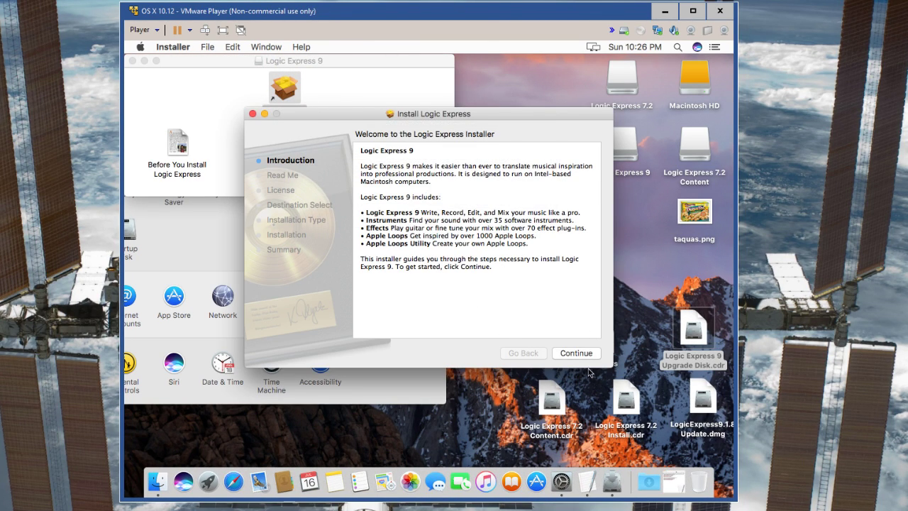
click(587, 357)
click(585, 357)
click(586, 359)
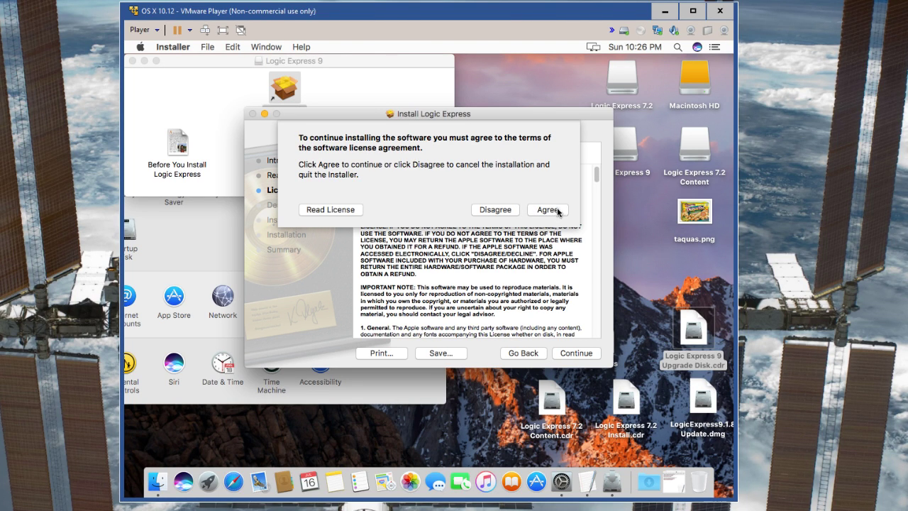
click(557, 210)
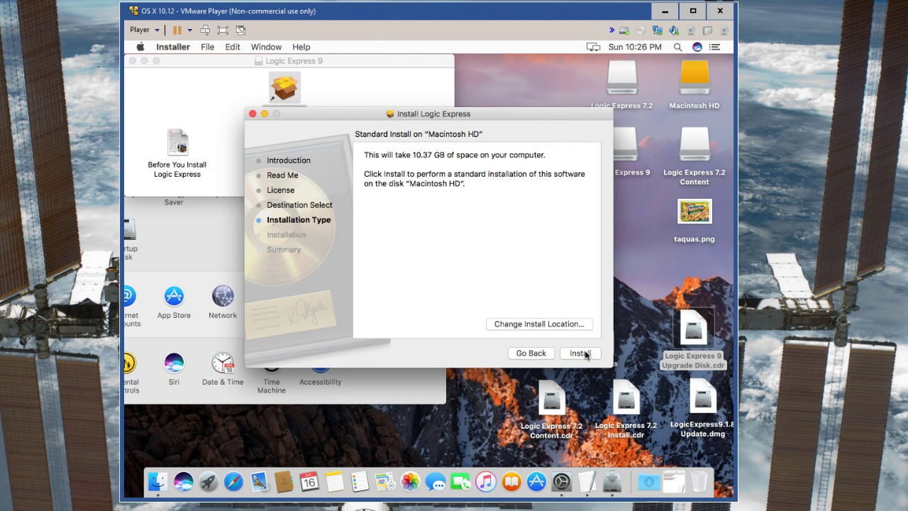
Start the standard Logic Express 9 installation on Macintosh HD and authorize it with the account password
click(593, 355)
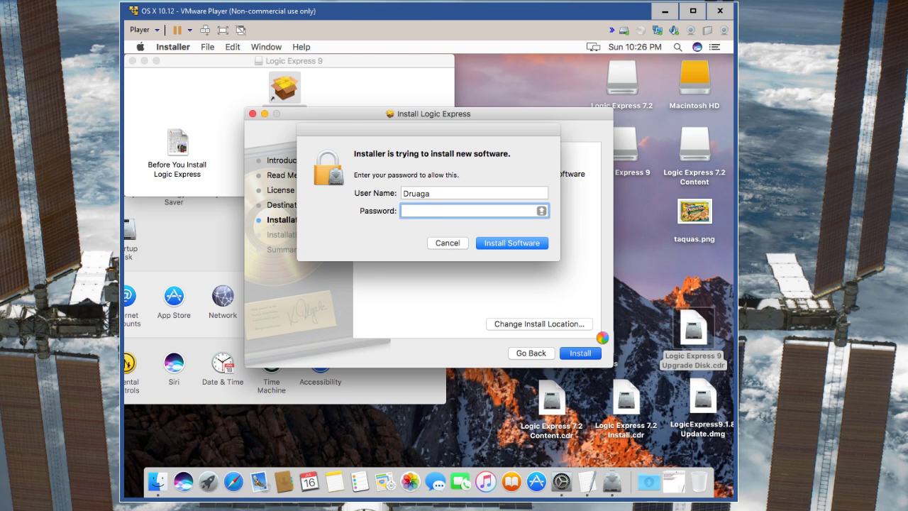
text(••••)
key(Return)
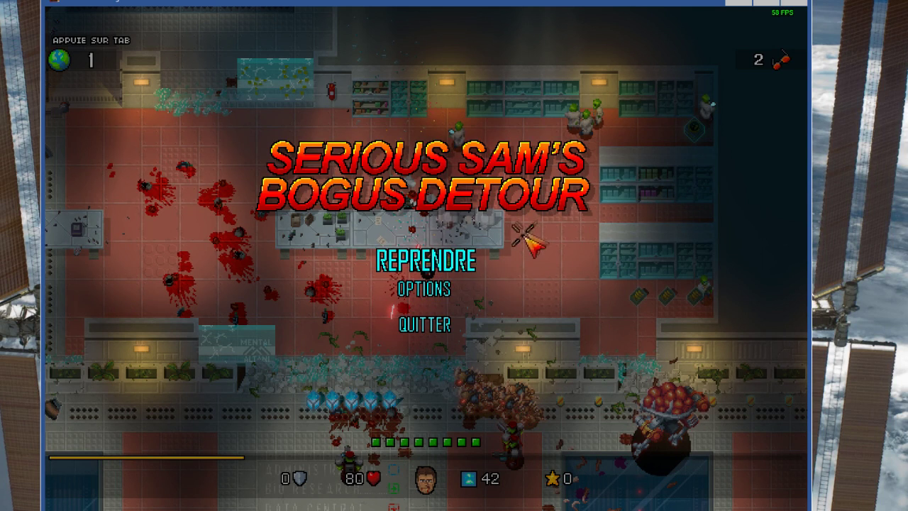
Resume Serious Sam's Bogus Detour, head west through the lab while shooting, and switch to the Tommy Gun
key(Escape)
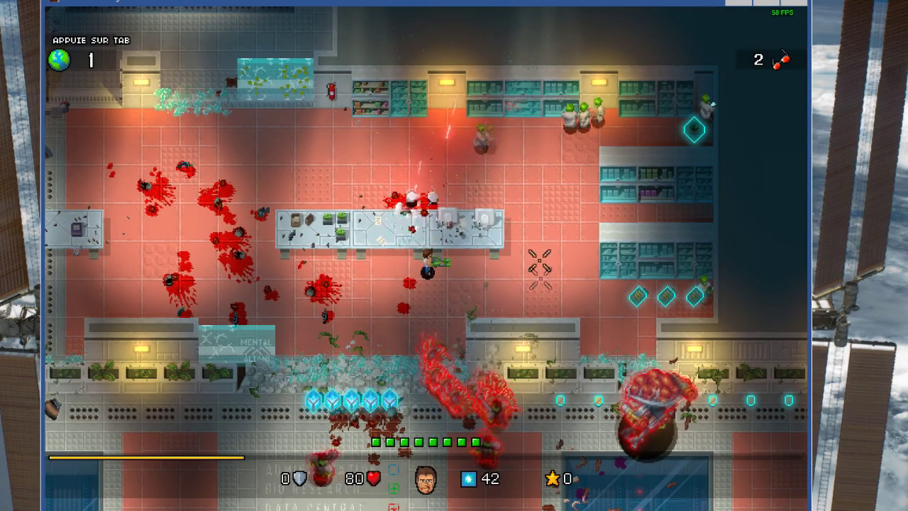
key(a)
mouse_move(497, 387)
mouse_down()
mouse_move(492, 376)
mouse_move(555, 319)
mouse_move(511, 243)
mouse_move(523, 278)
mouse_move(539, 273)
mouse_move(577, 317)
mouse_up()
scroll(577, 317, down, 2)
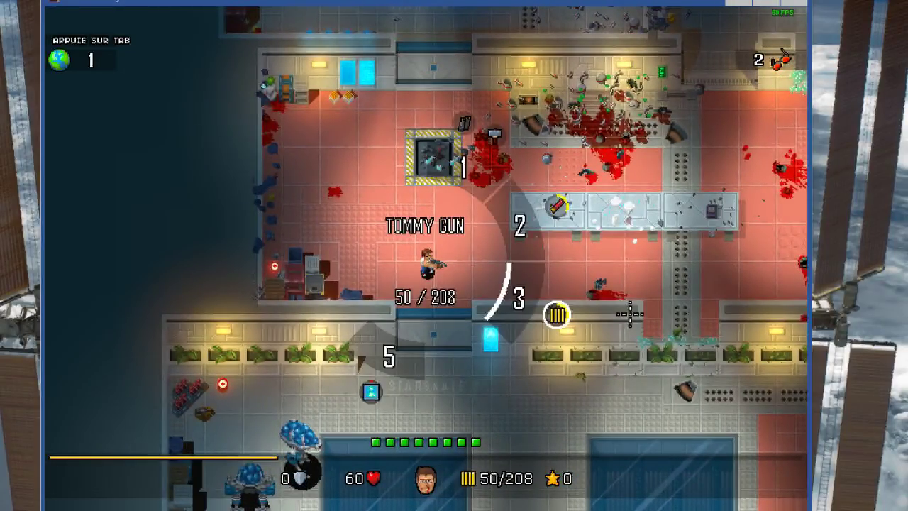
Fight the enemies around the lab with the Tommy Gun while moving back east through the room
key(d)
mouse_move(631, 312)
mouse_down()
mouse_move(709, 305)
mouse_move(698, 293)
mouse_move(685, 297)
mouse_move(608, 365)
mouse_move(634, 329)
mouse_move(723, 345)
mouse_move(668, 348)
mouse_move(600, 324)
mouse_move(482, 331)
mouse_move(493, 343)
mouse_up()
key(a)
key(w)
key(d)
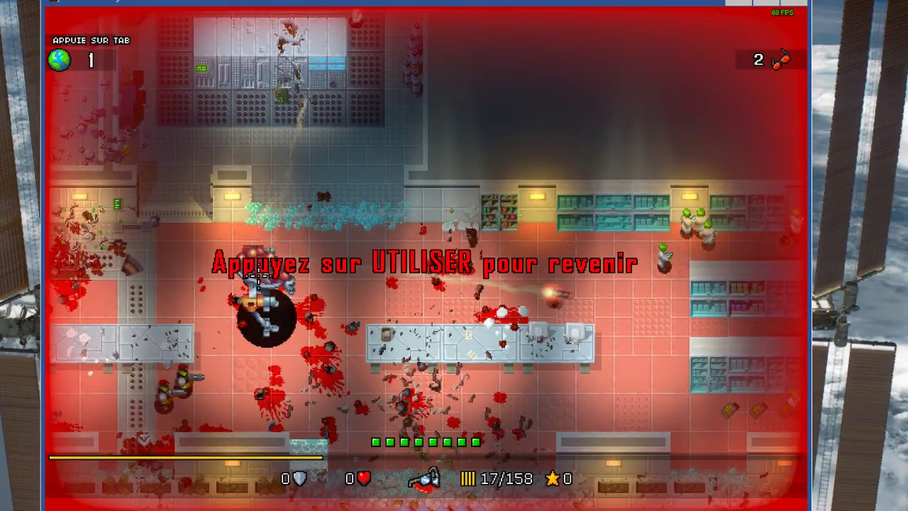
Respawn in Serious Sam's Bogus Detour, head north past the glowing portal while changing weapons and shooting, and return southeast to the lab
key(e)
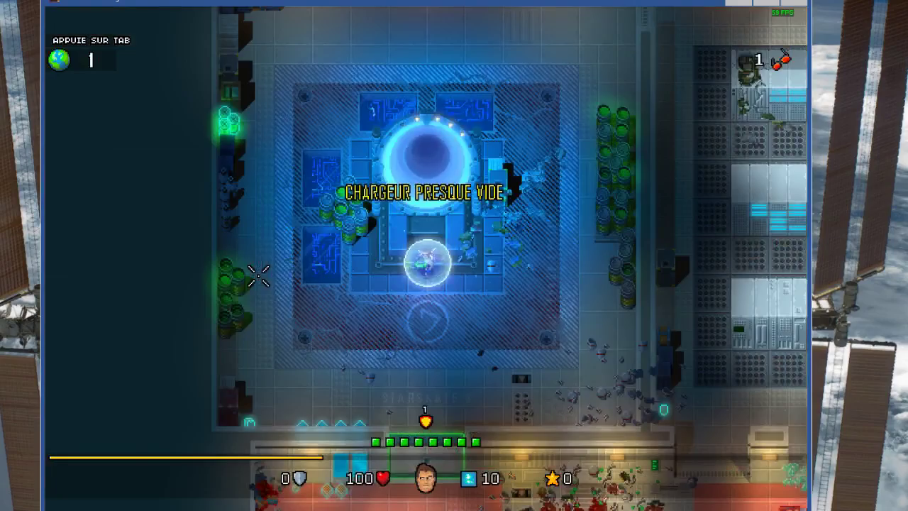
key(w)
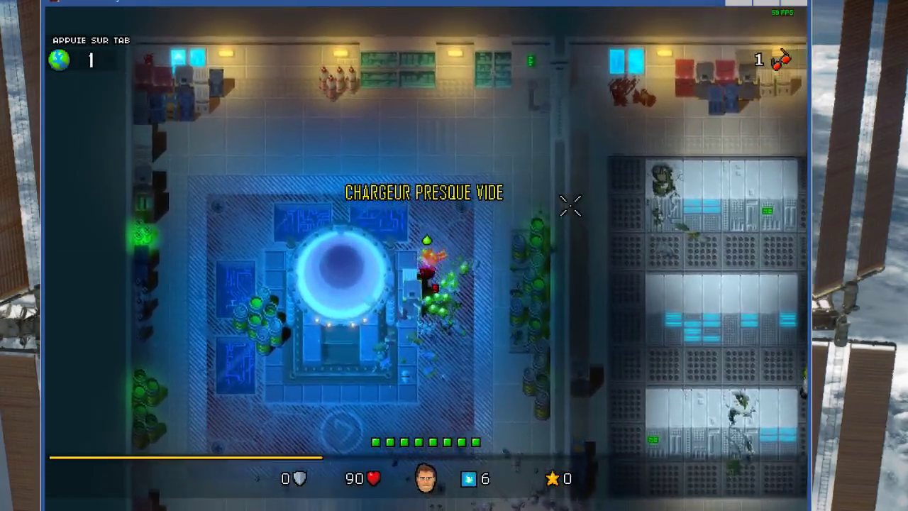
drag(572, 202, 415, 365)
key(1)
key(w)
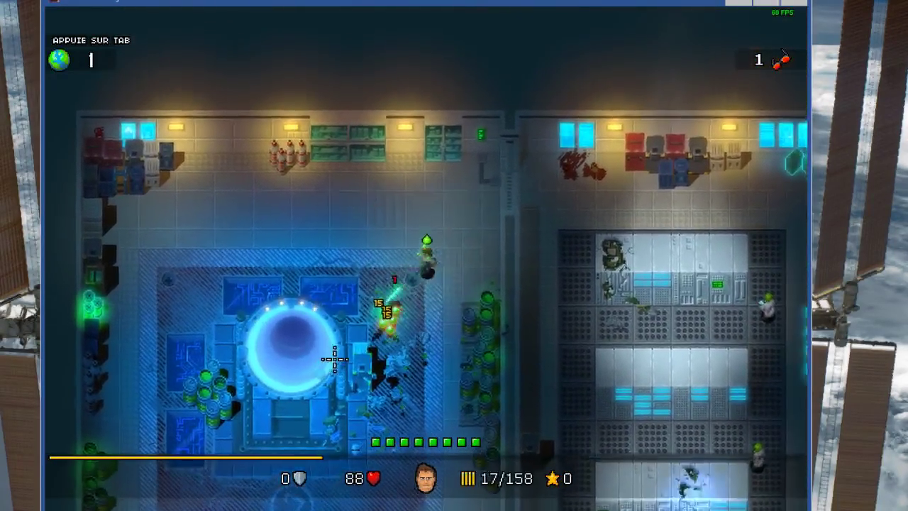
key(d)
key(s)
key(d)
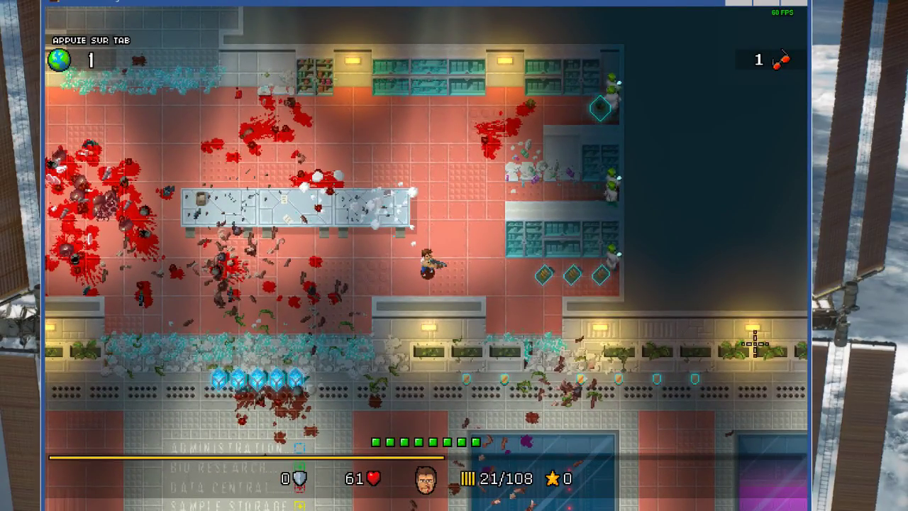
Check the Logic Express 9 installation progress in the virtual machine, reposition the Serious Sam's Bogus Detour window, and maximize it
key(alt+Tab)
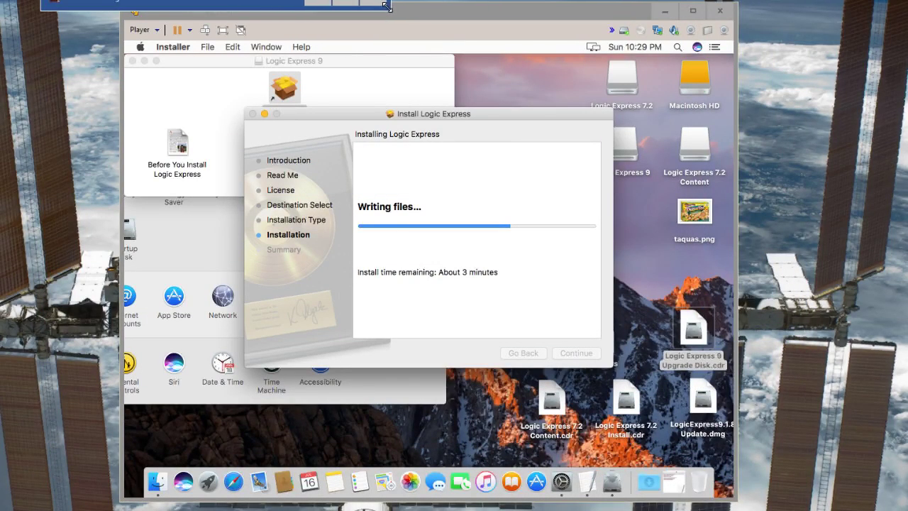
drag(387, 6, 408, 6)
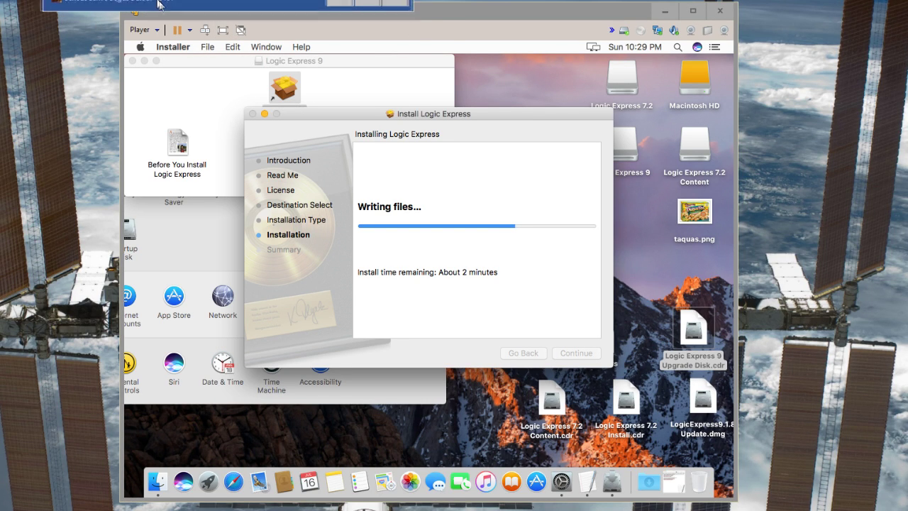
drag(172, 6, 284, 129)
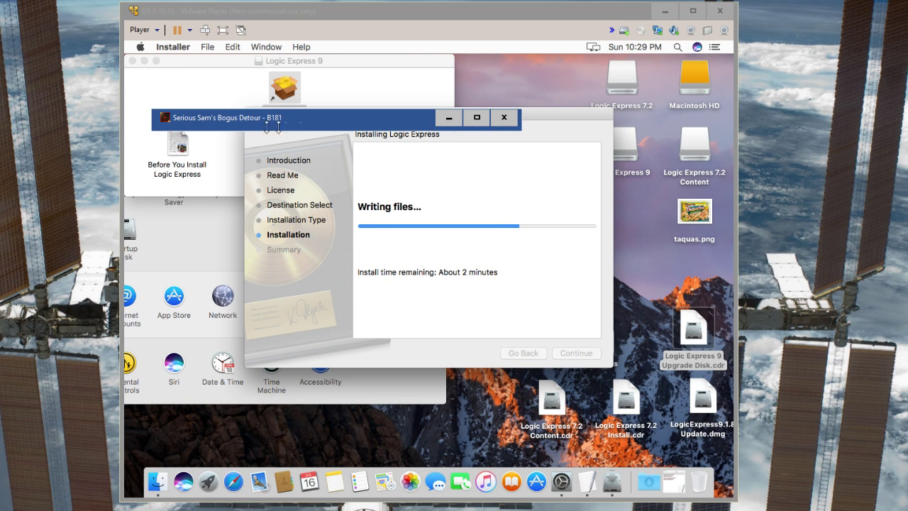
click(477, 117)
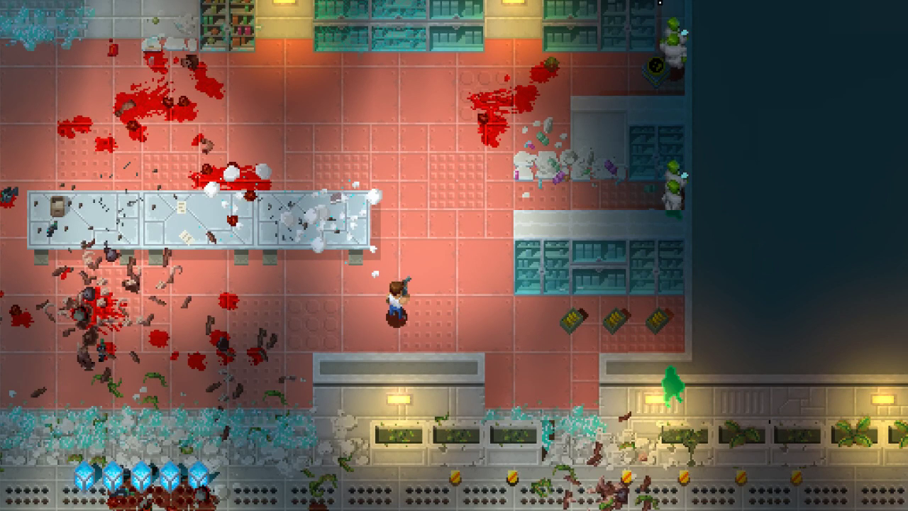
Leave the lab and head southeast into the tank corridor, shooting toward the east
key(s+d)
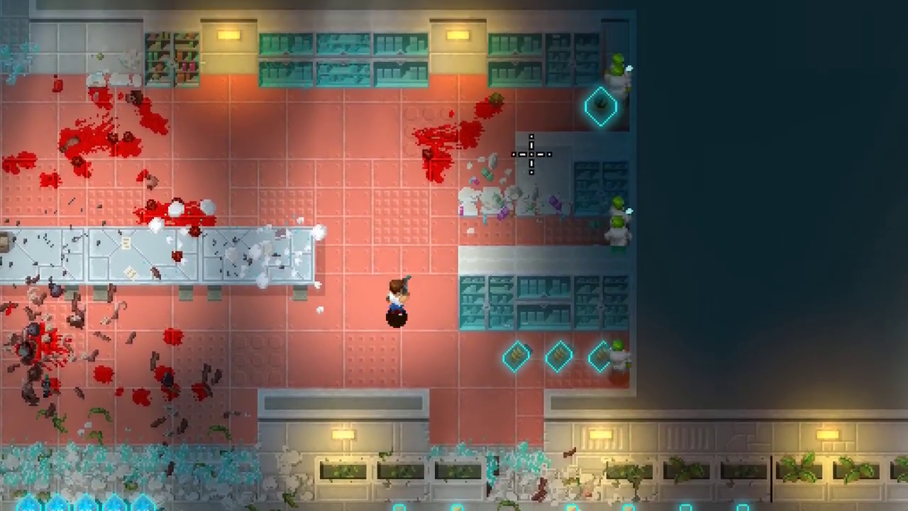
key(s+d)
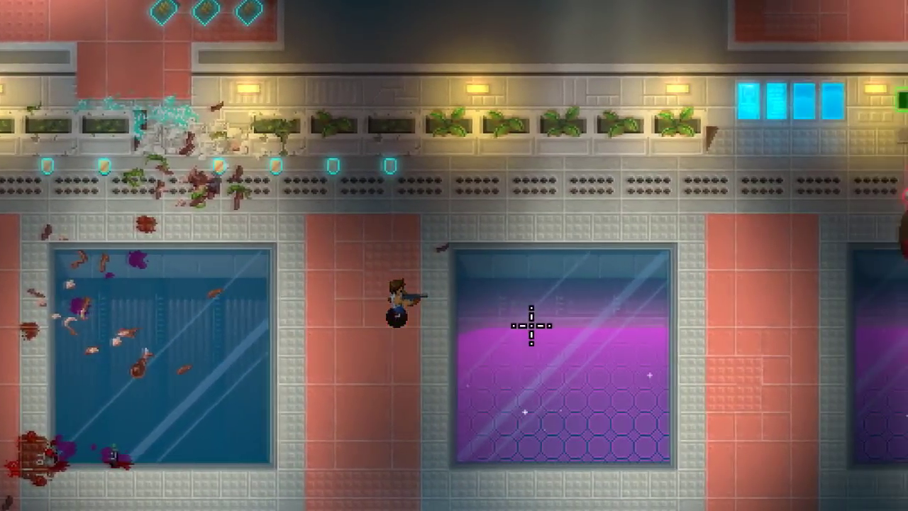
key(d)
mouse_move(531, 324)
mouse_down()
mouse_move(645, 284)
mouse_move(681, 260)
mouse_up()
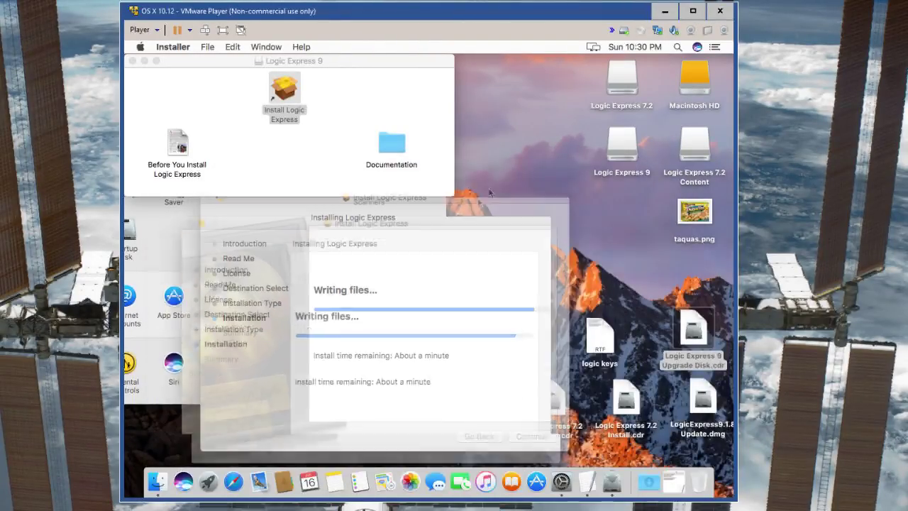
Return to the virtual machine and move the Install Logic Express window up toward the middle of the desktop
drag(552, 186, 516, 147)
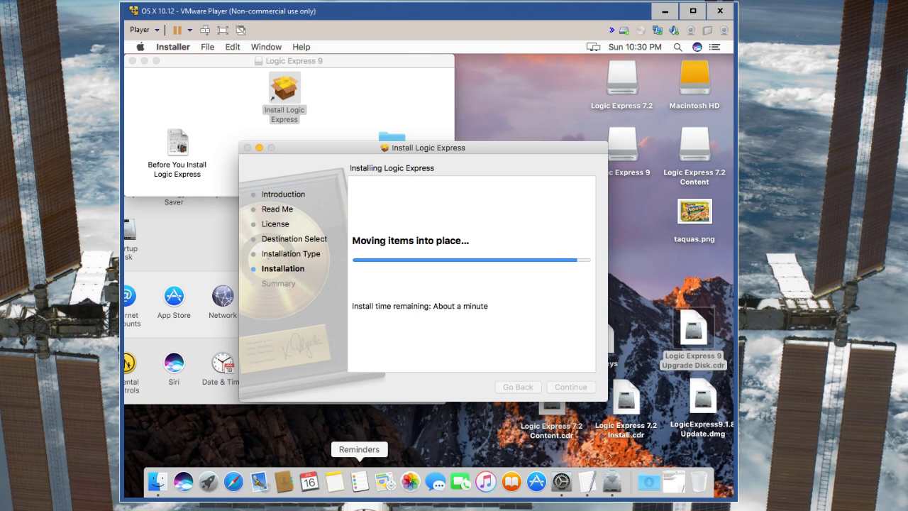
click(140, 47)
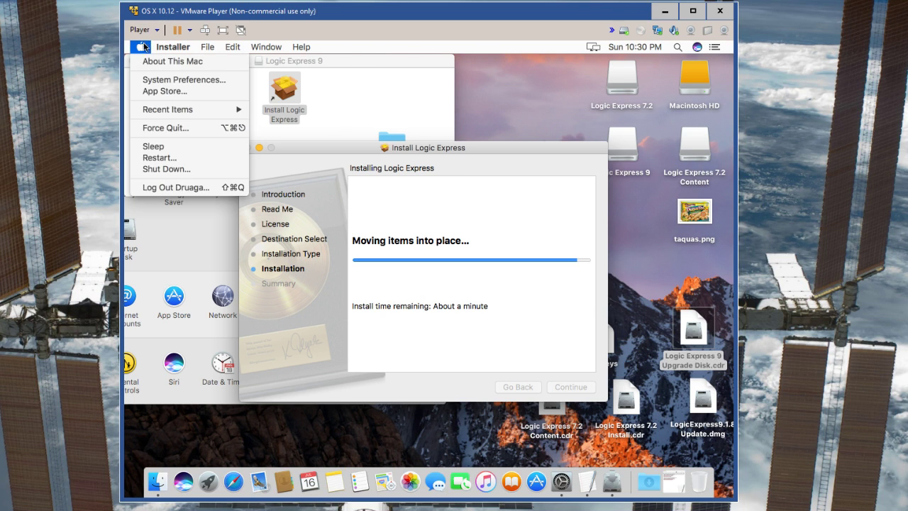
click(395, 45)
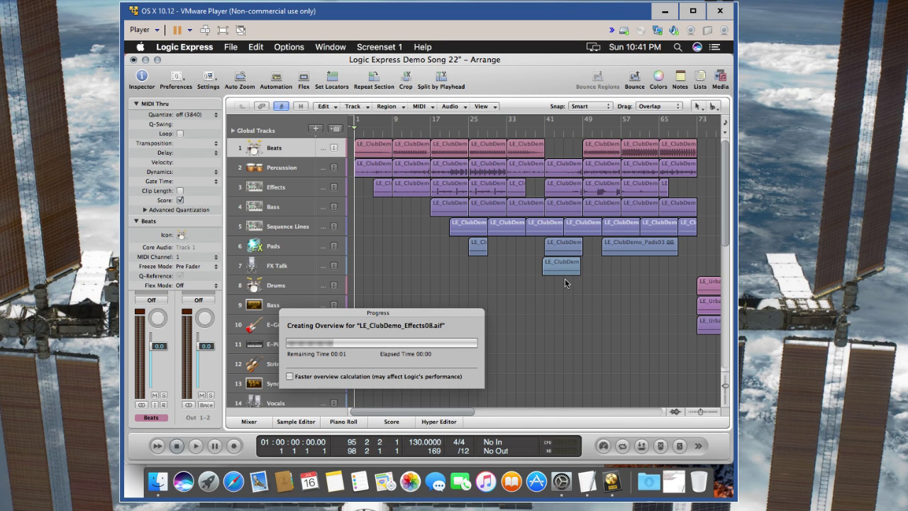
Turn on Dock hiding and extend the demo song's Arrange window down to the lower edge of the desktop
right_click(630, 481)
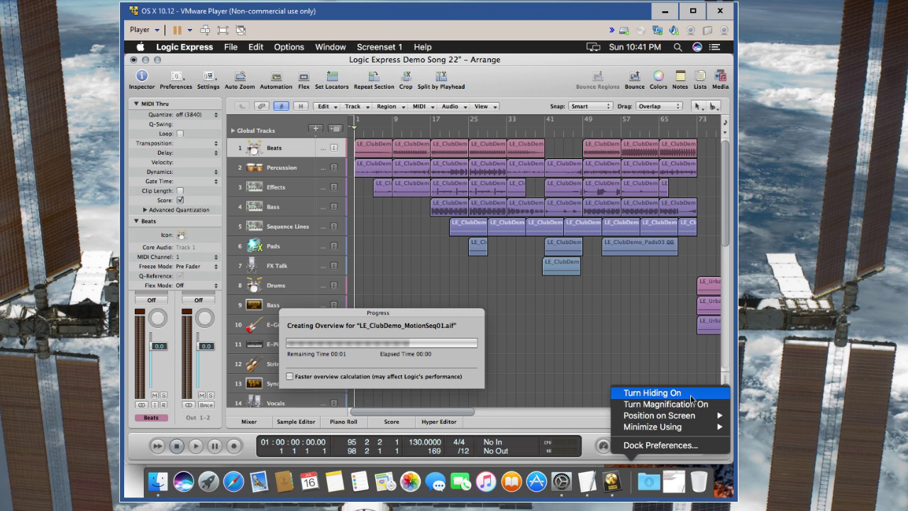
click(651, 393)
drag(731, 466, 731, 497)
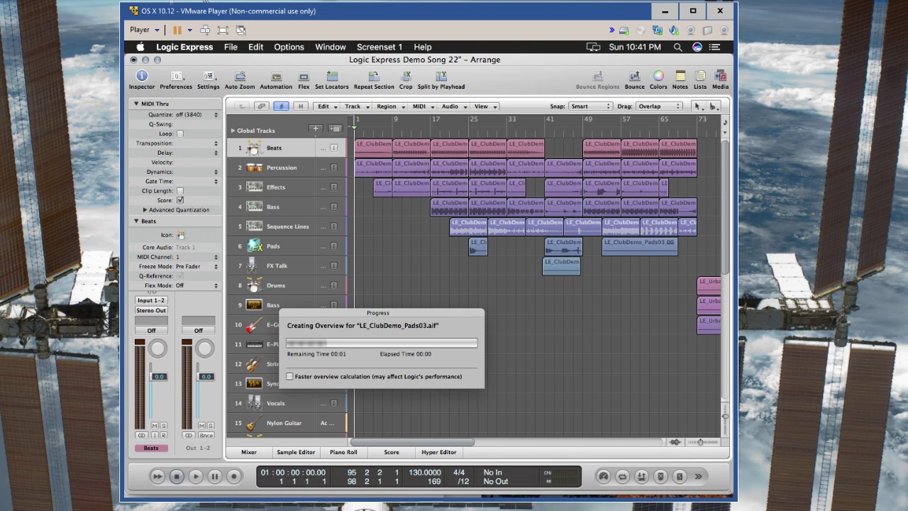
scroll(721, 178, down, 2)
scroll(721, 177, up, 2)
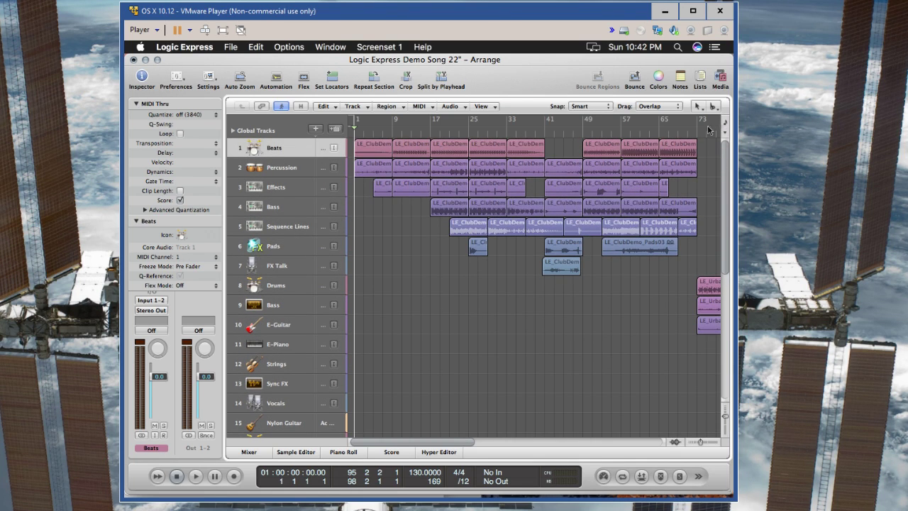
Play the Logic Express demo song, open the separate Mixer window, and narrow it to the first few tracks
click(196, 475)
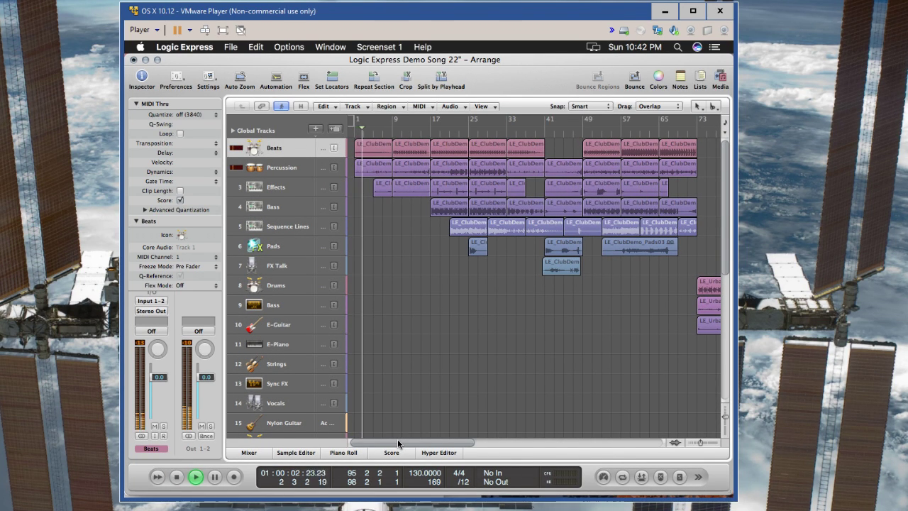
click(324, 49)
click(391, 143)
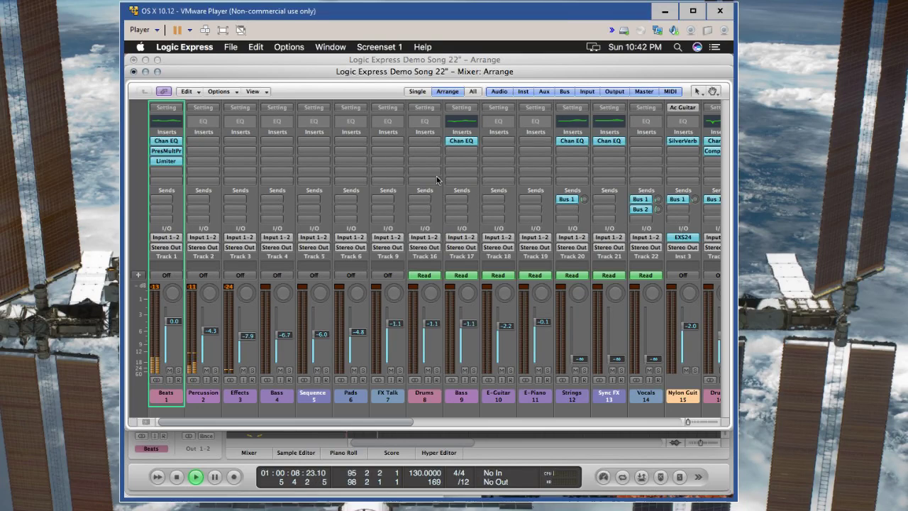
drag(726, 425, 326, 422)
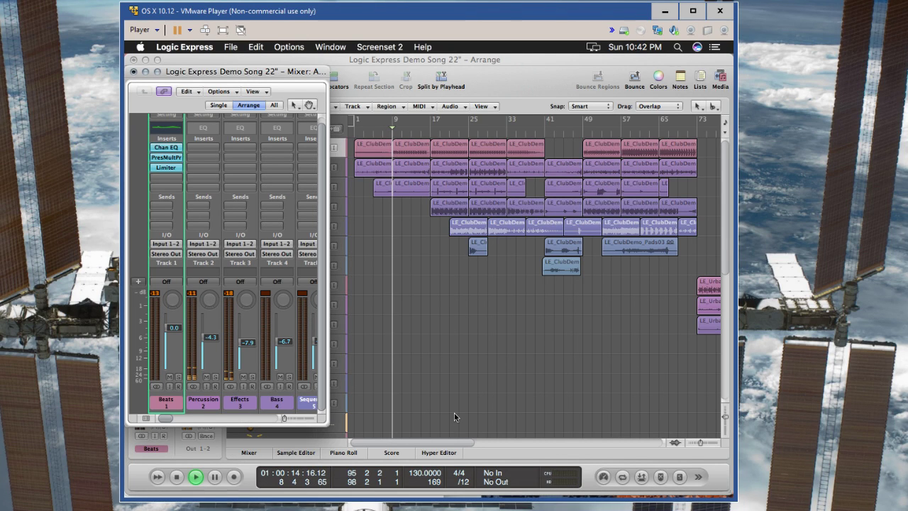
Switch to screenset 2 and move the EFM1 and Limiter windows fully into view
key(2)
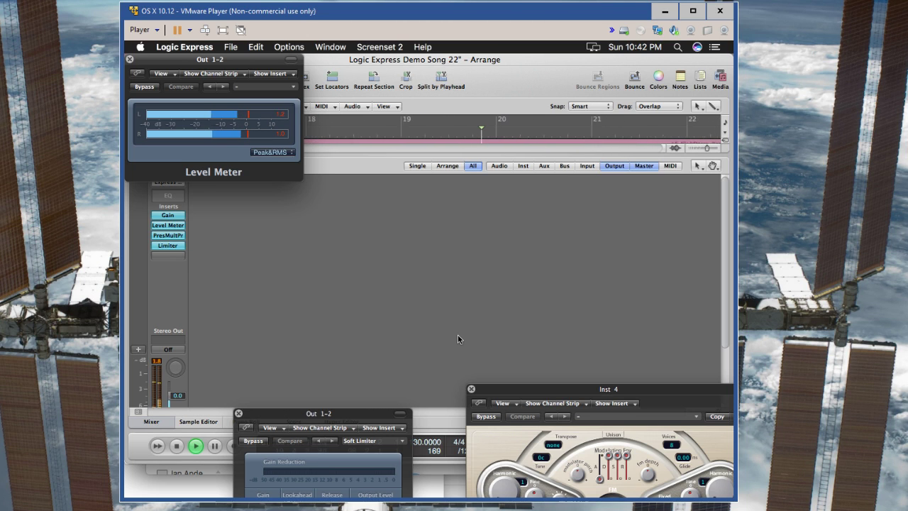
drag(341, 419, 242, 418)
drag(532, 385, 410, 351)
drag(423, 312, 482, 134)
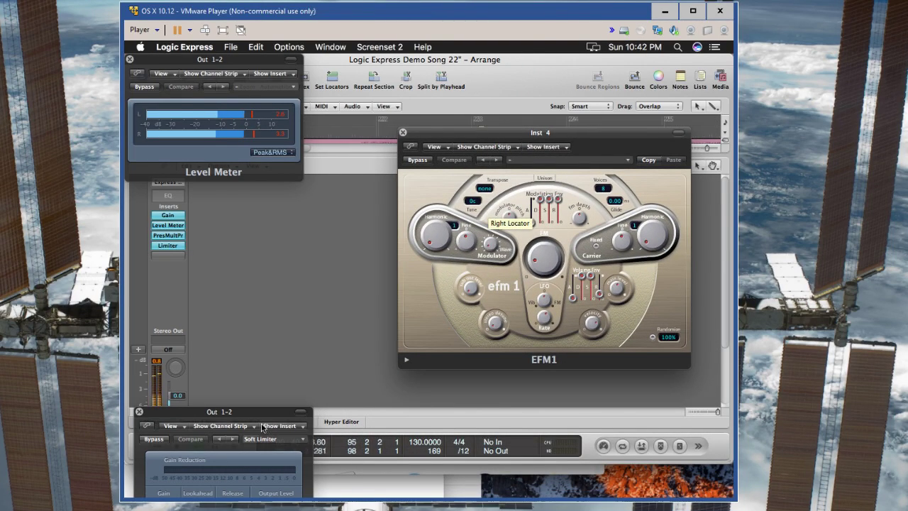
drag(261, 412, 297, 225)
Step through screensets 3, 4 and 5 to view their layouts while the song plays
key(3)
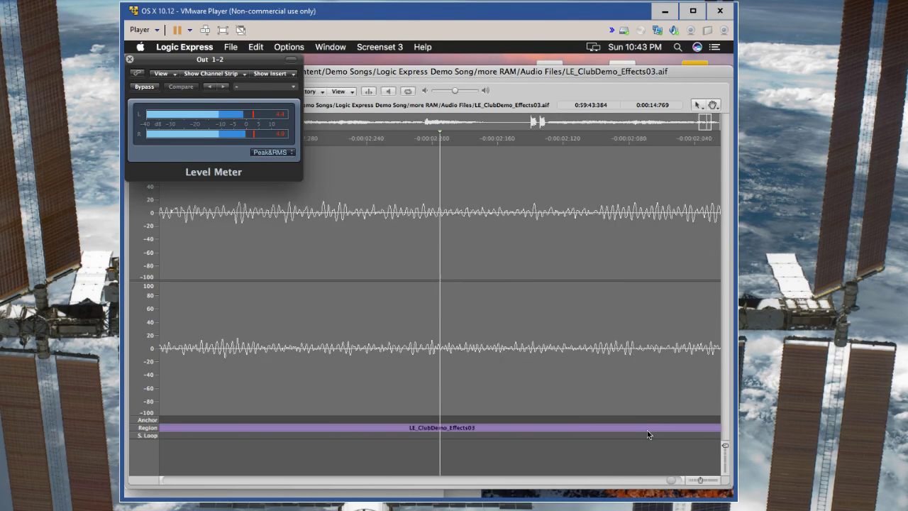
key(4)
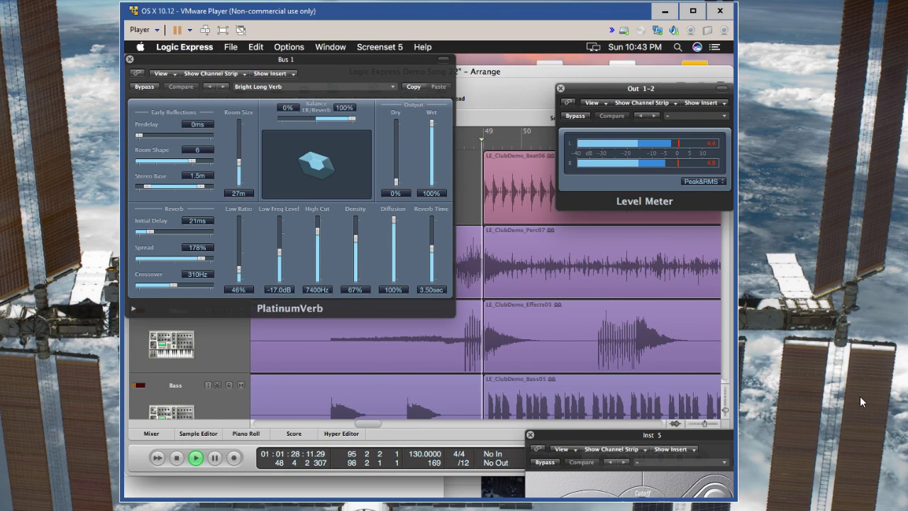
key(5)
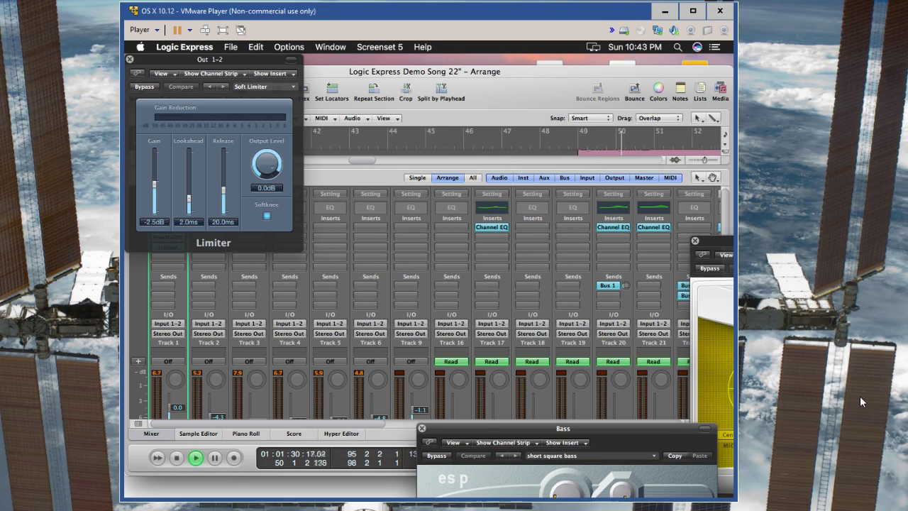
Move the Guitar Amp Pro window over the mixer and place the ES P window in the lower part of the desktop
drag(720, 243, 272, 103)
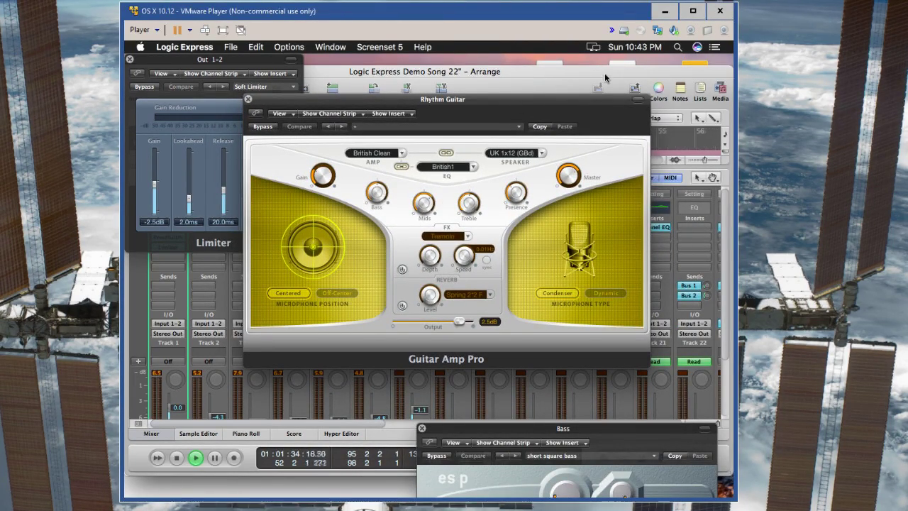
drag(550, 104, 616, 87)
click(603, 437)
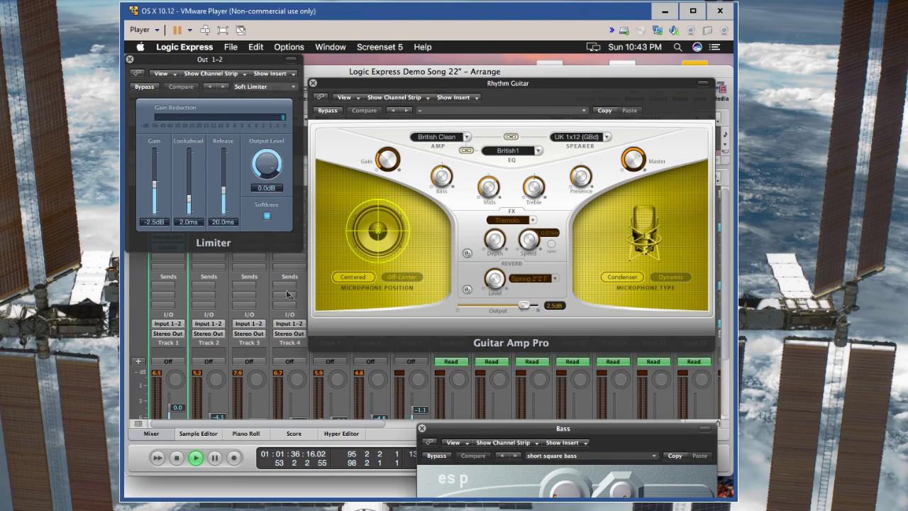
drag(578, 434, 297, 214)
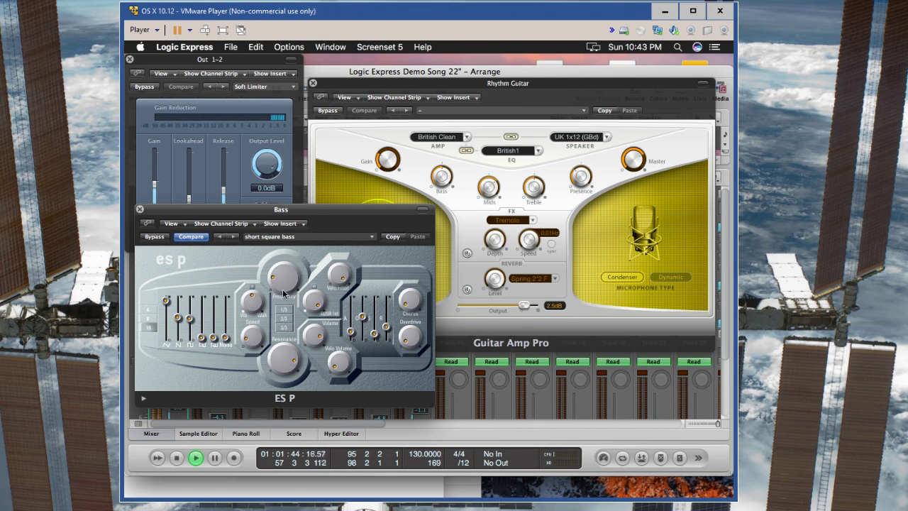
drag(336, 218, 365, 318)
Look through the available windows and screensets, and move the Guitar Amp Pro and ES P windows apart to uncover the mixer
click(343, 50)
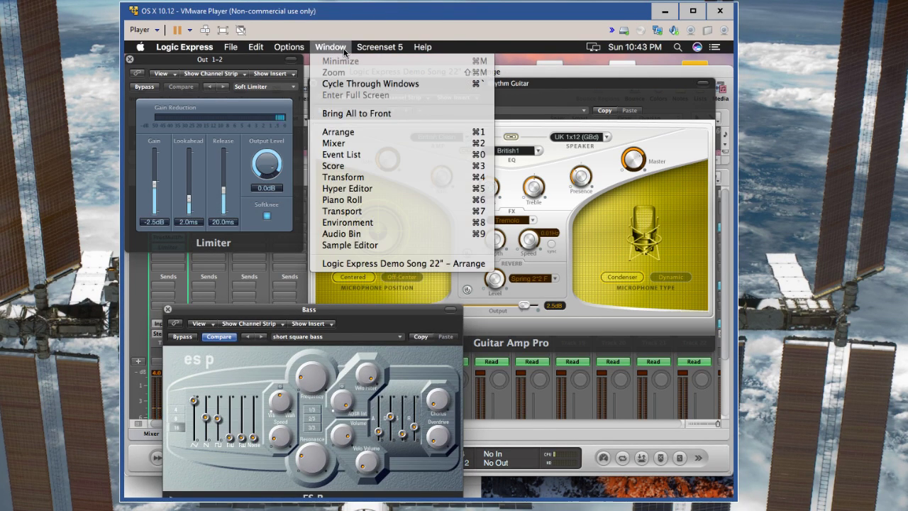
mouse_move(383, 47)
click(385, 48)
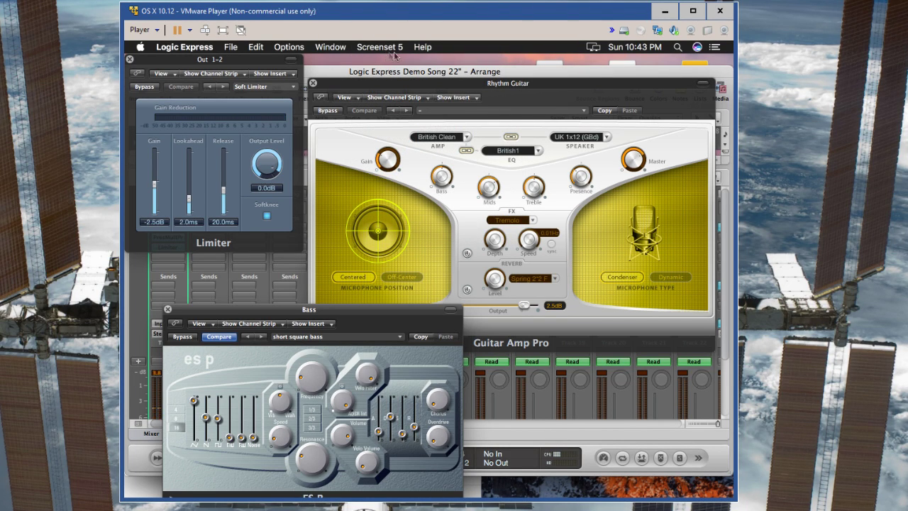
click(485, 68)
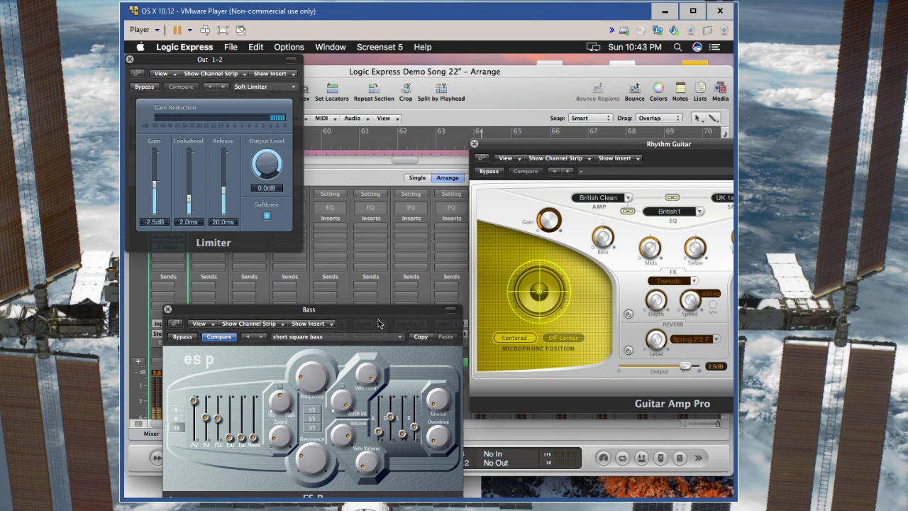
drag(383, 317, 372, 232)
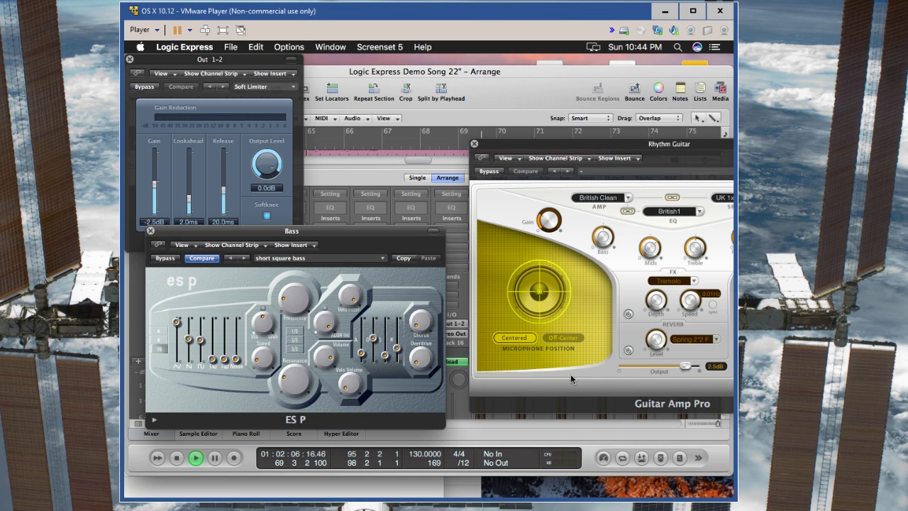
drag(378, 238, 366, 298)
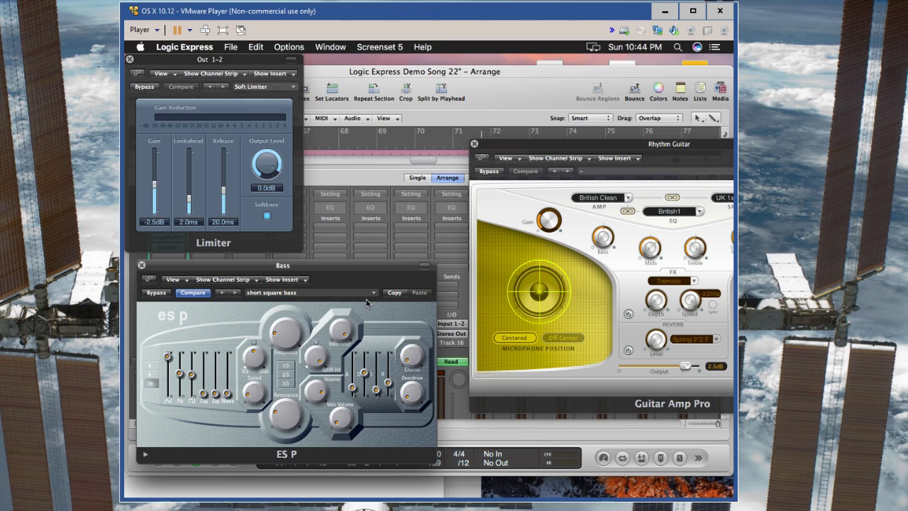
Advance through the screensets to 7 and move the EXS24 window off the event list
key(6)
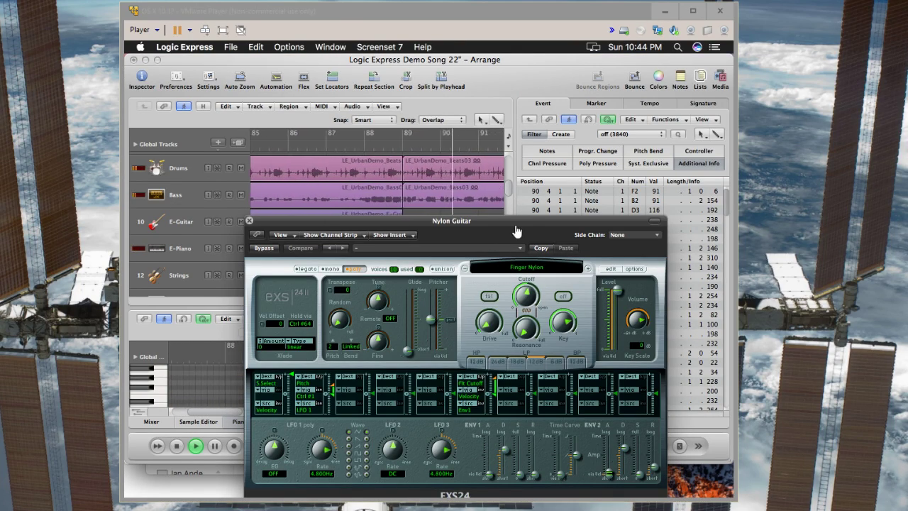
drag(510, 225, 361, 202)
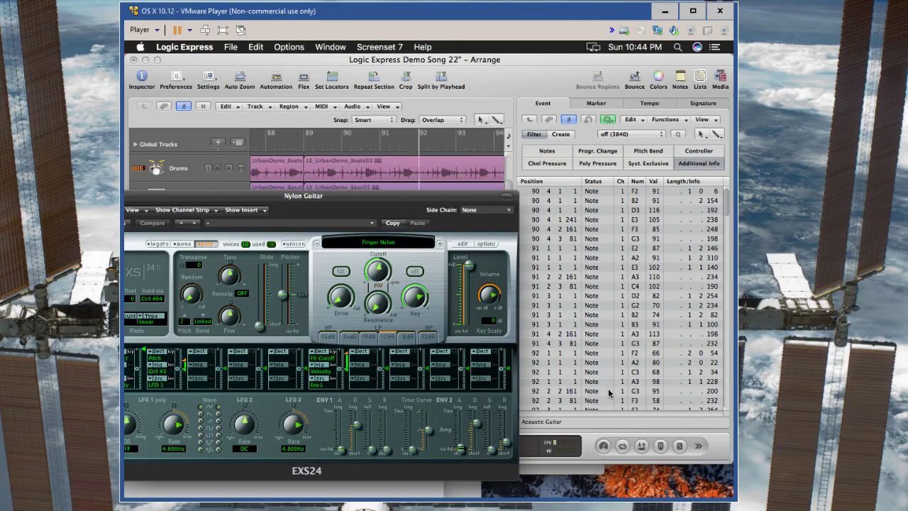
Move the EXS24 window over the Arrange window and turn on the menu bar volume display in the system Sound preferences
drag(416, 202, 551, 104)
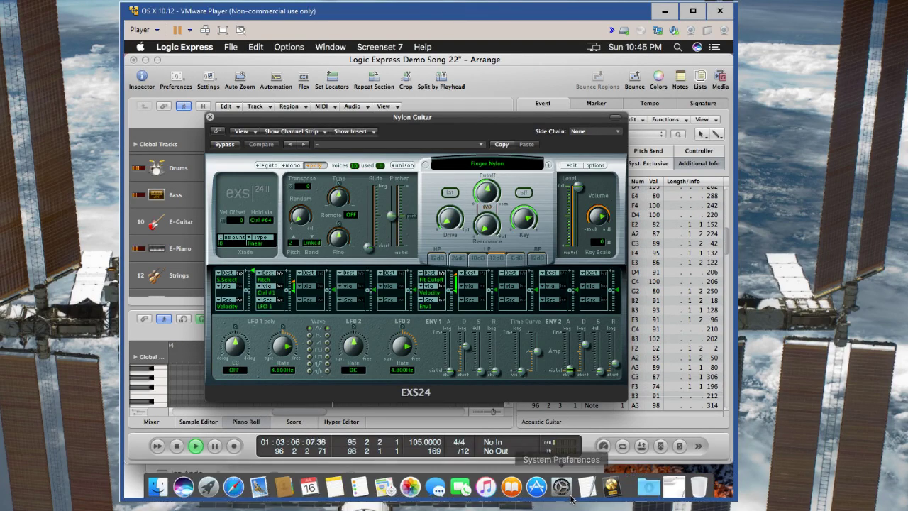
click(561, 482)
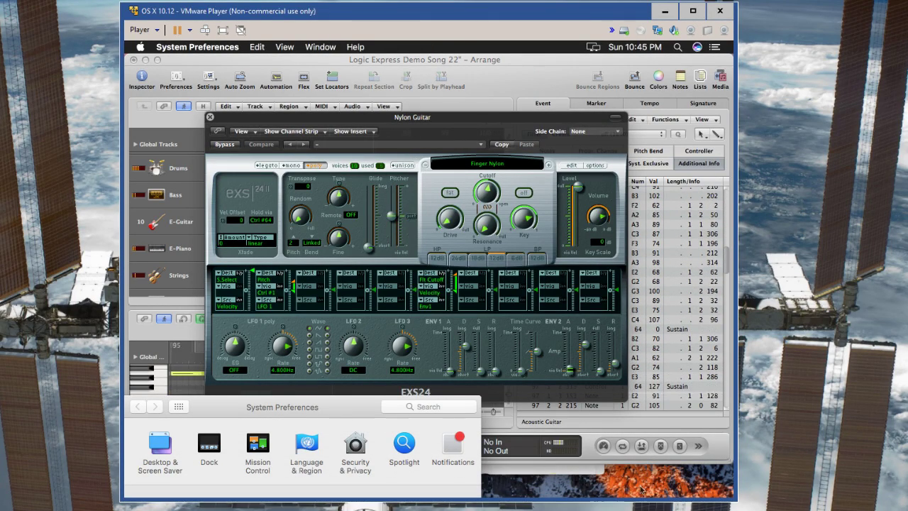
drag(341, 413, 539, 120)
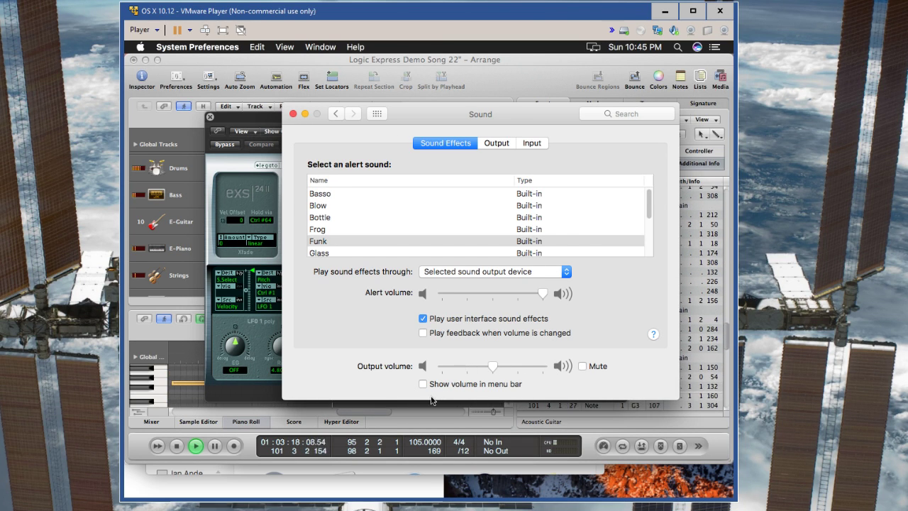
click(292, 114)
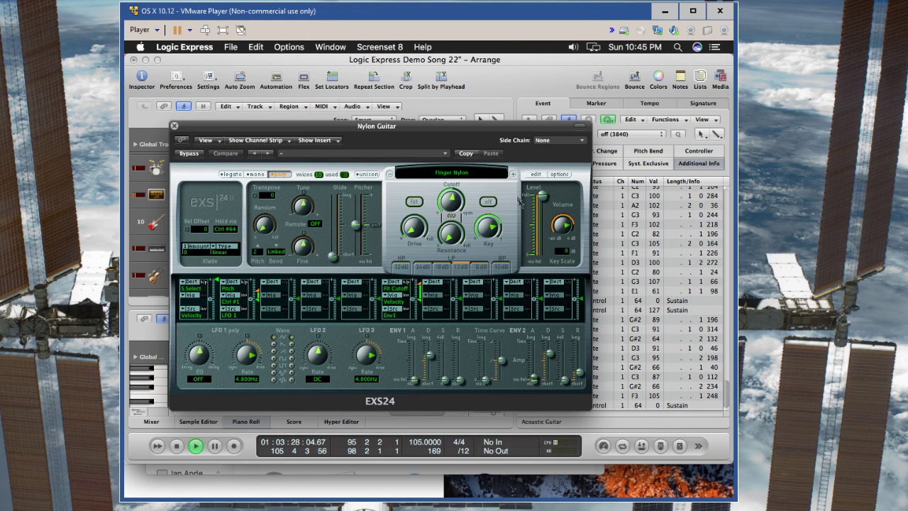
Switch to screenset 8, move the Step Input Keyboard over the tracks, and try to enlarge the score area
key(8)
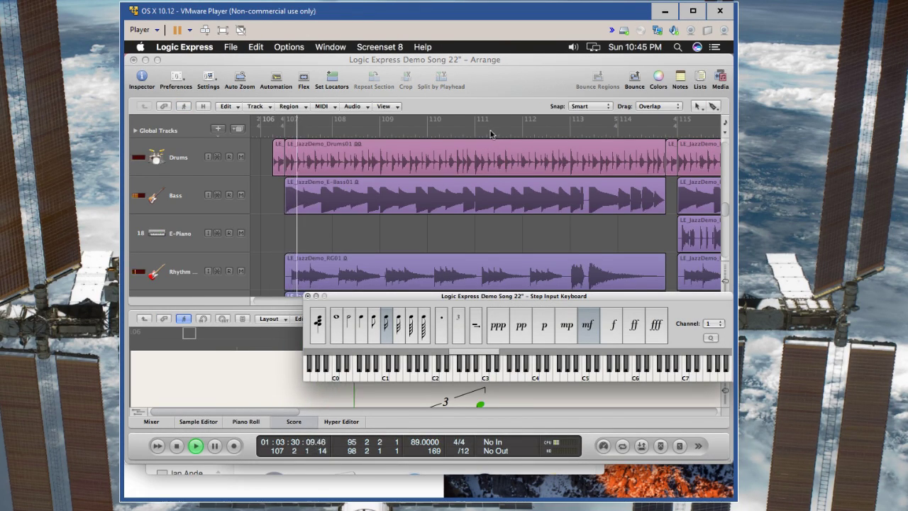
drag(627, 297, 513, 224)
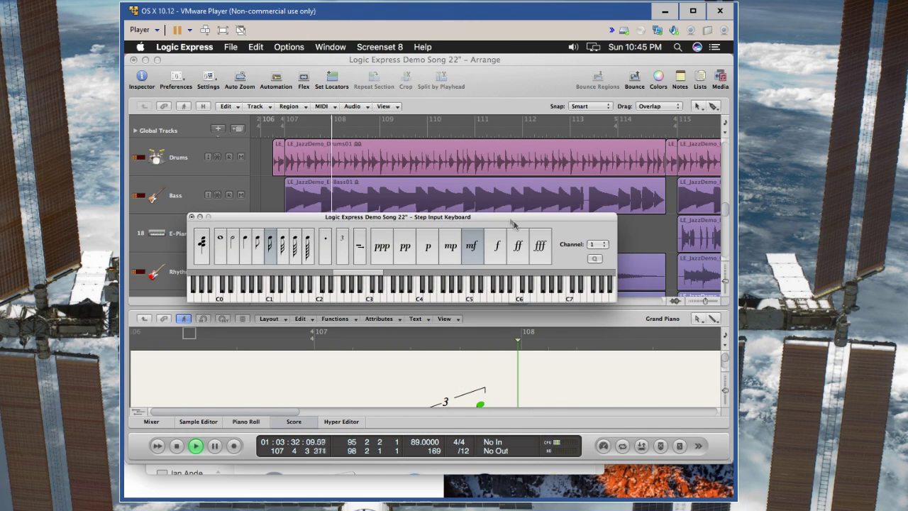
click(727, 360)
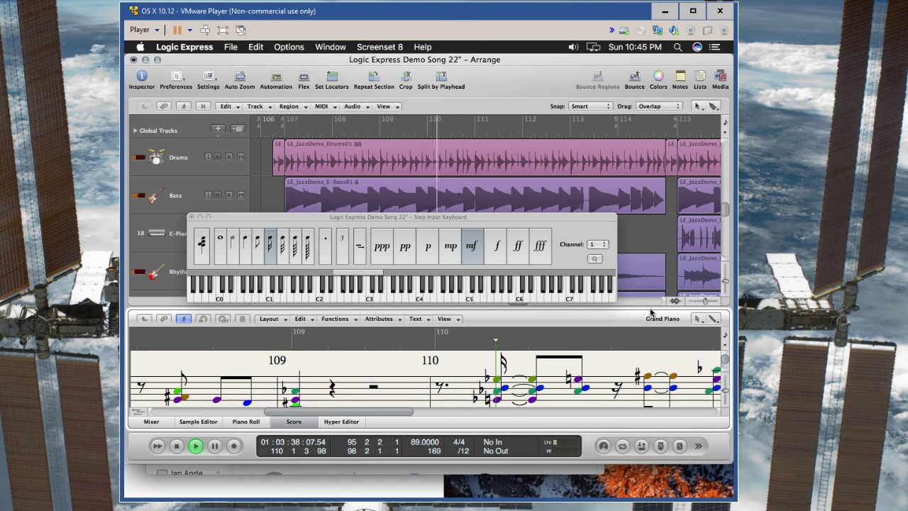
drag(650, 306, 650, 277)
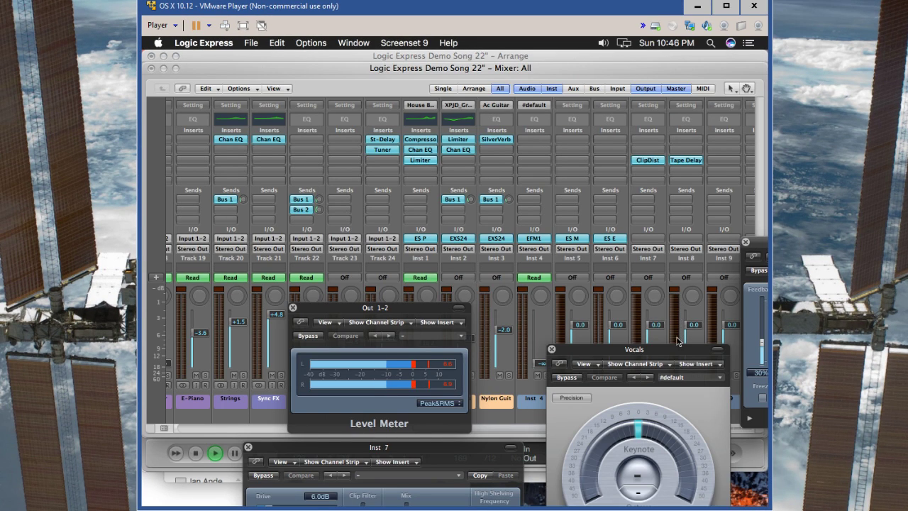
Spread the Tuner, Level Meter, Clip Distortion and Tape Delay windows over the screenset 9 mixer to view them
click(663, 347)
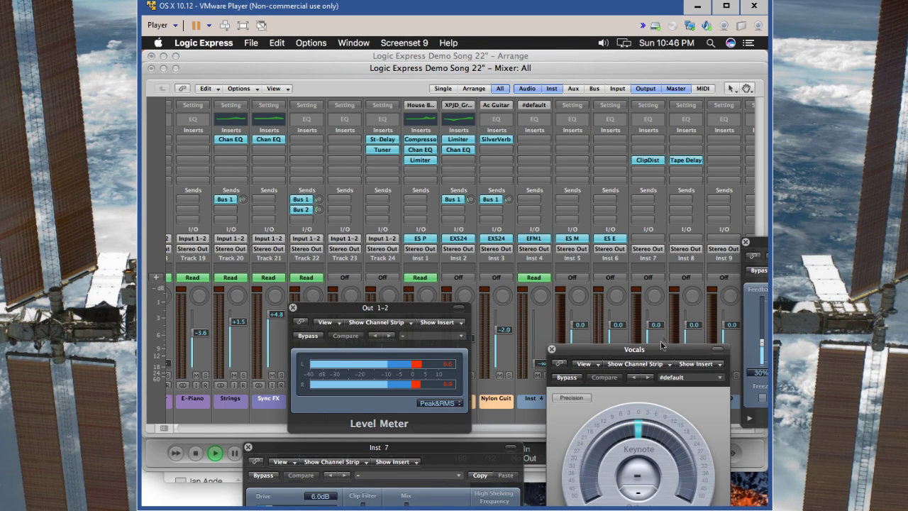
drag(672, 349, 479, 75)
drag(280, 89, 299, 78)
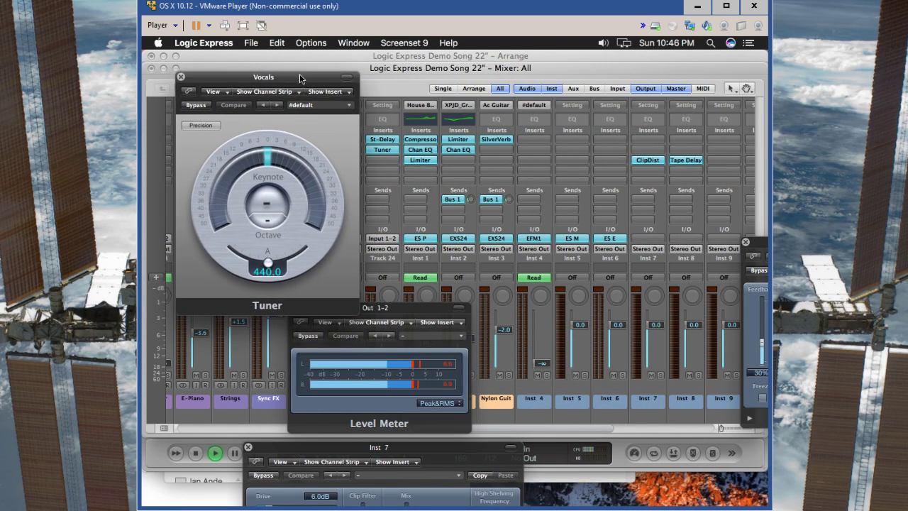
drag(410, 310, 545, 107)
drag(444, 455, 577, 272)
drag(759, 247, 422, 168)
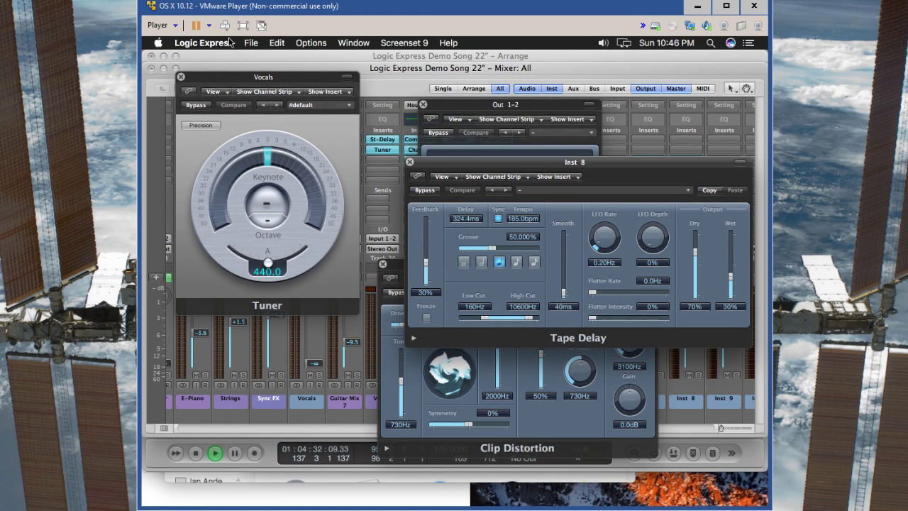
Close the Tuner, Tape Delay, Level Meter, separate mixer and Clip Distortion windows
click(181, 77)
click(410, 163)
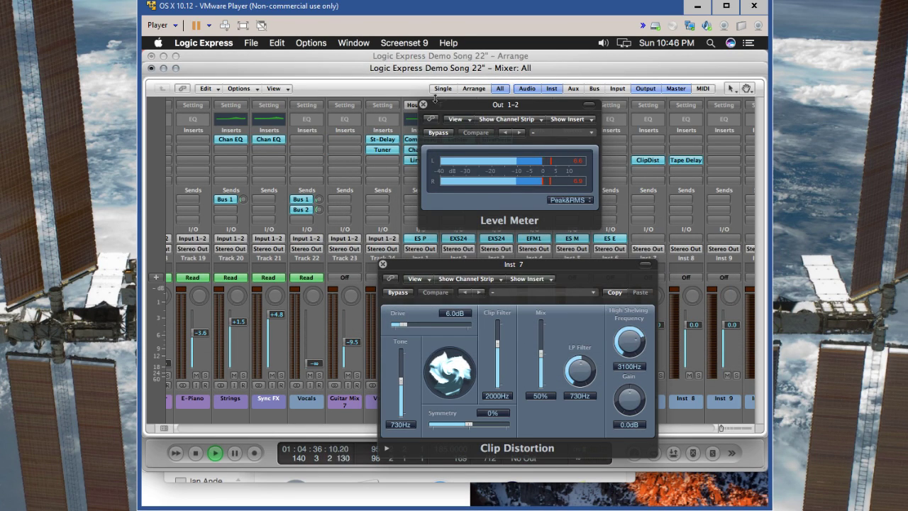
click(423, 104)
click(151, 68)
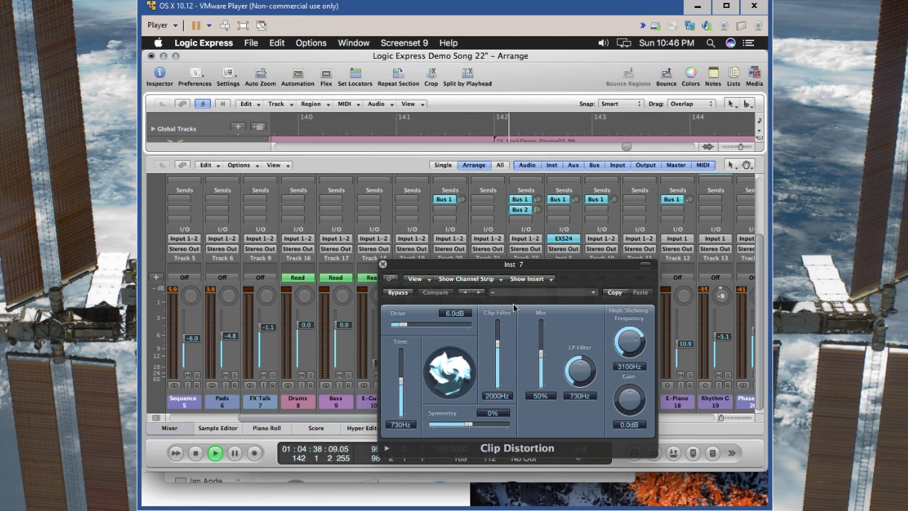
click(382, 264)
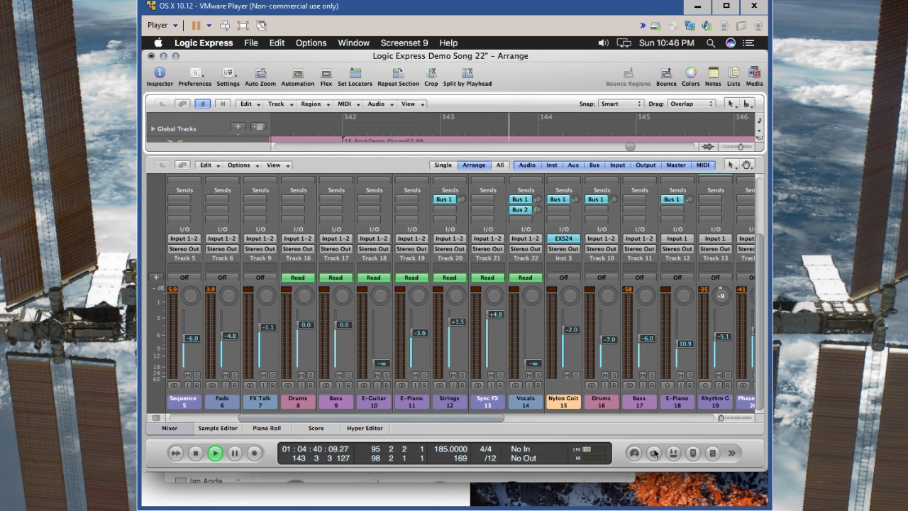
Return to screenset 1 and close the separate mixer window covering the arrangement
click(419, 44)
click(423, 57)
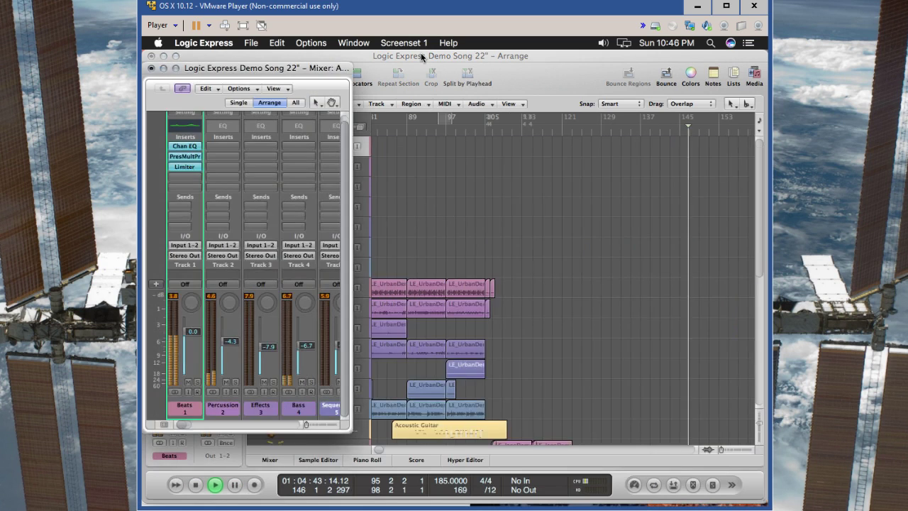
click(149, 68)
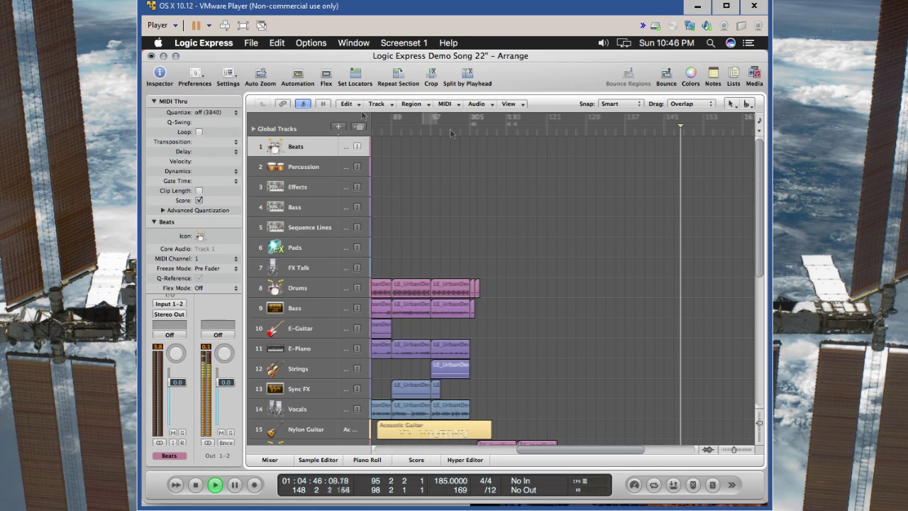
Look through the demo song's tracks and pause its playback
scroll(765, 231, down, 4)
scroll(751, 230, down, 8)
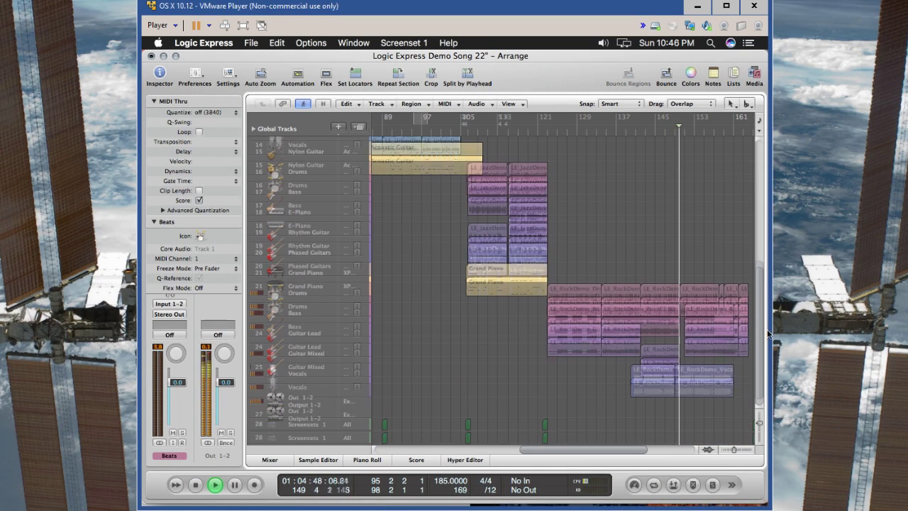
scroll(752, 231, up, 15)
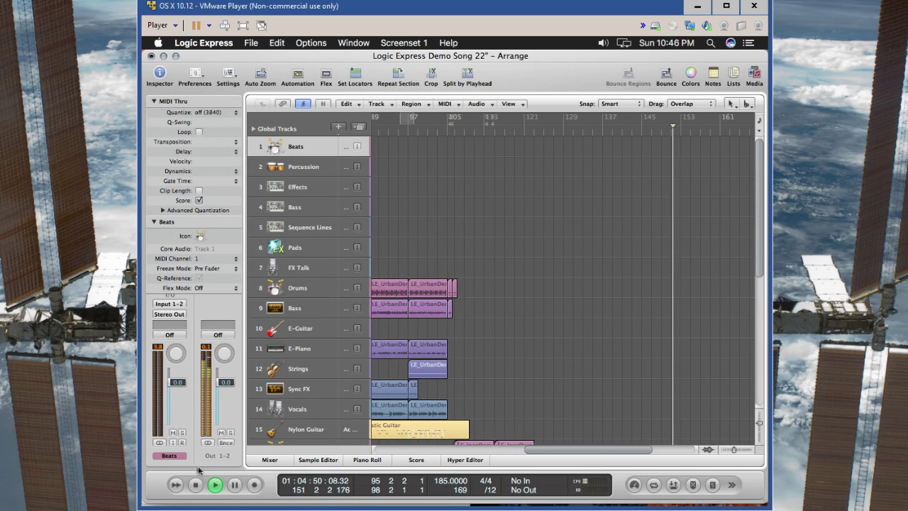
click(234, 485)
scroll(610, 361, down, 4)
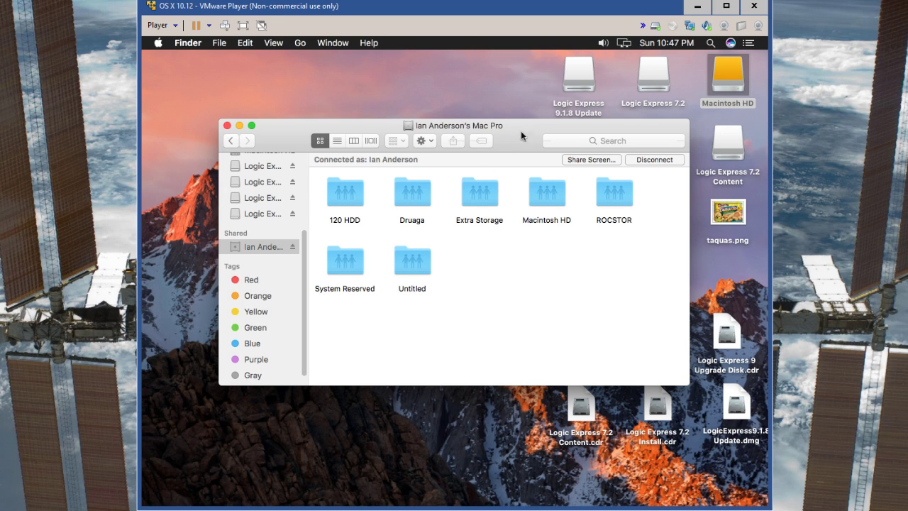
Open The Best Park Ever.logic from the ISLAND 2.0 Progress up to 7-29-13 folder on shared Extra Storage and dismiss the plug-in alert
drag(521, 130, 518, 162)
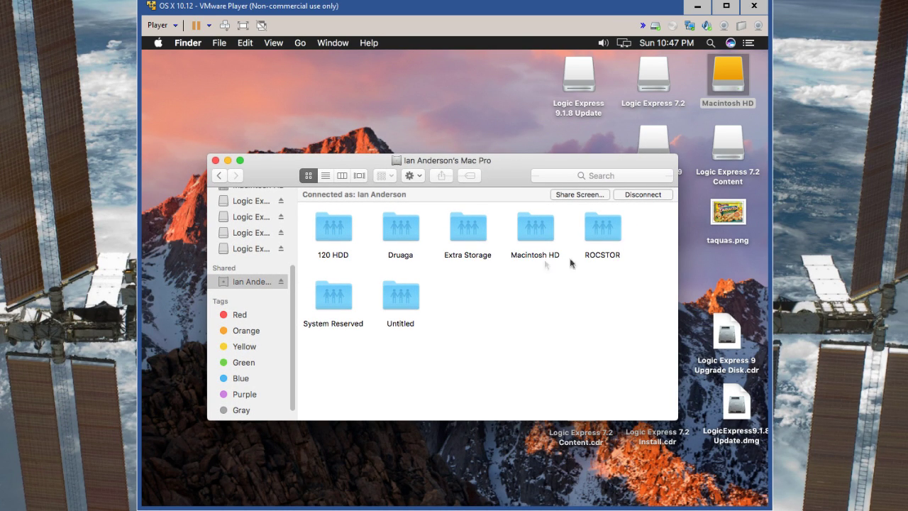
double_click(468, 227)
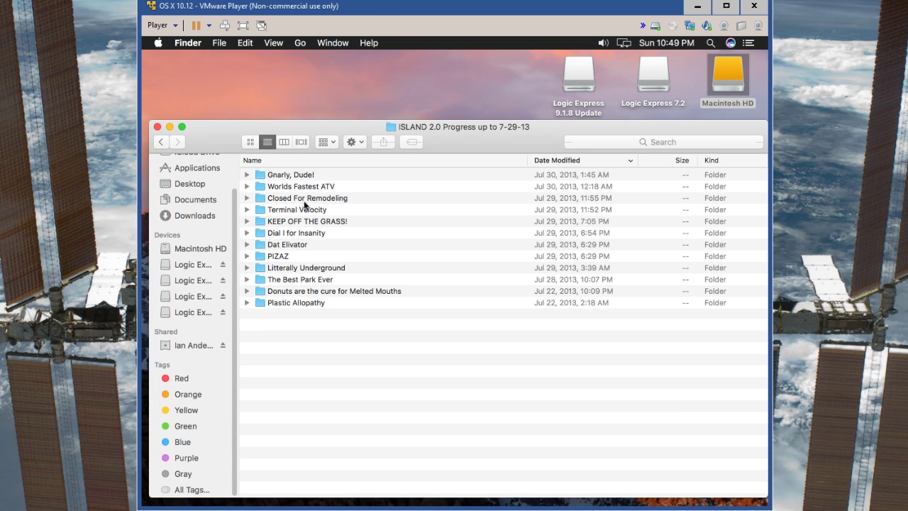
double_click(320, 279)
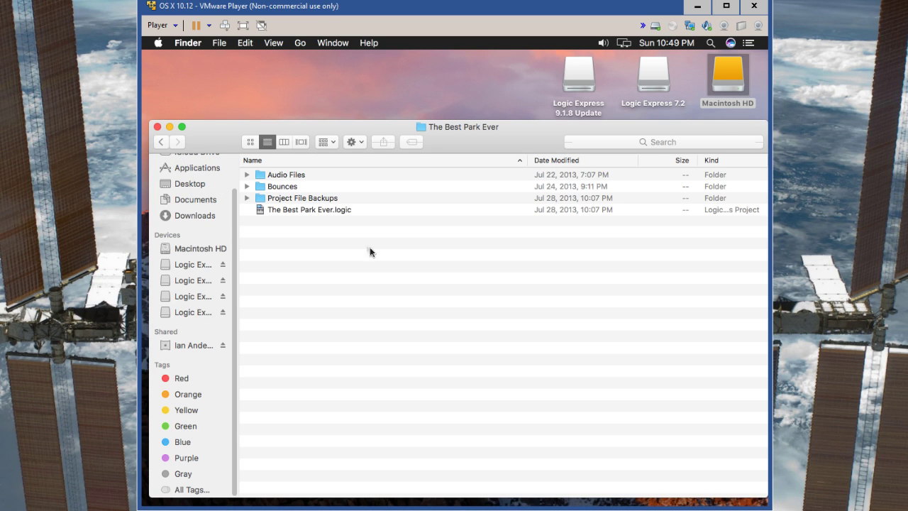
click(325, 211)
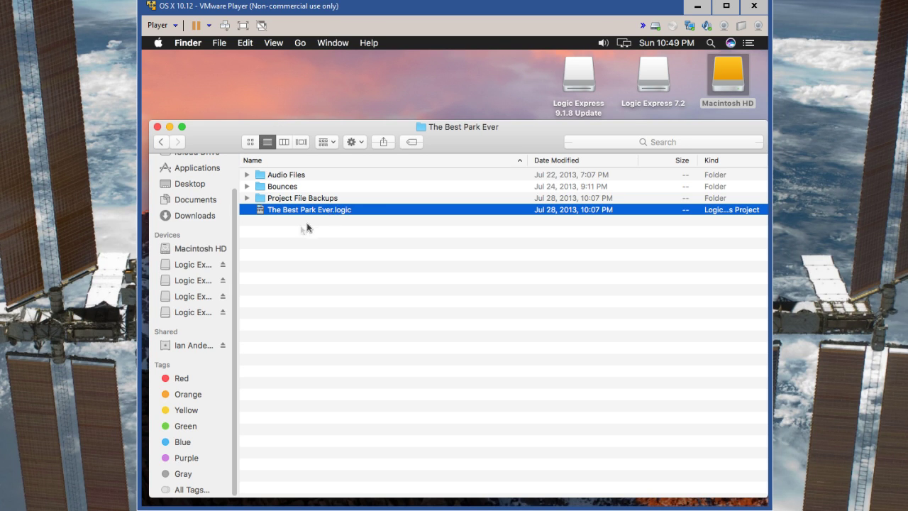
click(263, 222)
double_click(259, 210)
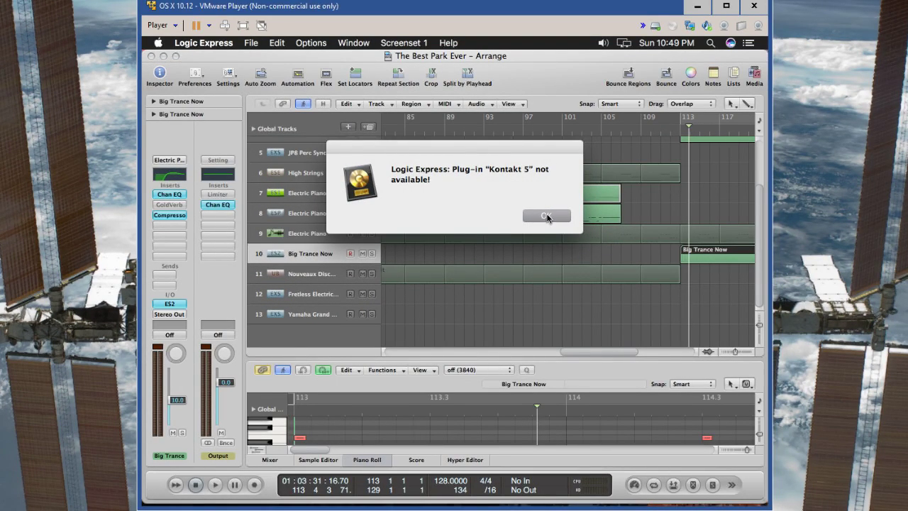
click(546, 216)
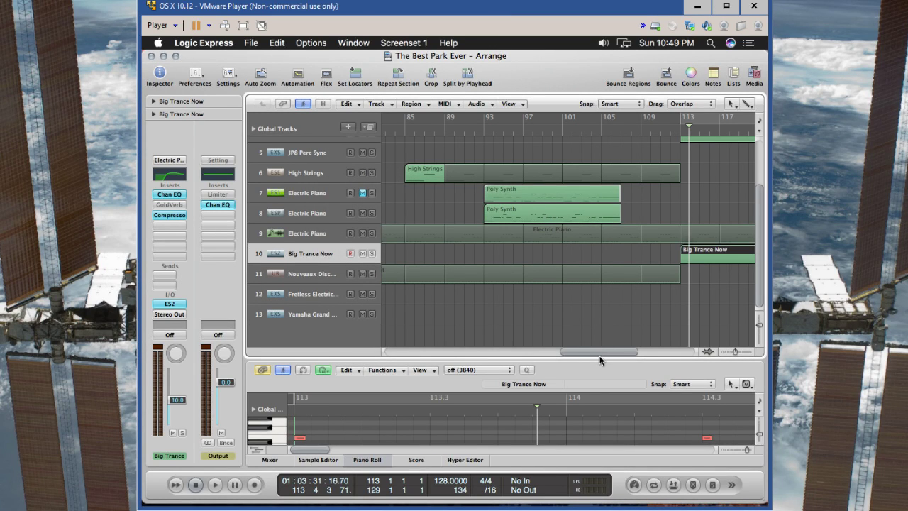
Start playback of The Best Park Ever from about bar 57
drag(607, 354, 547, 349)
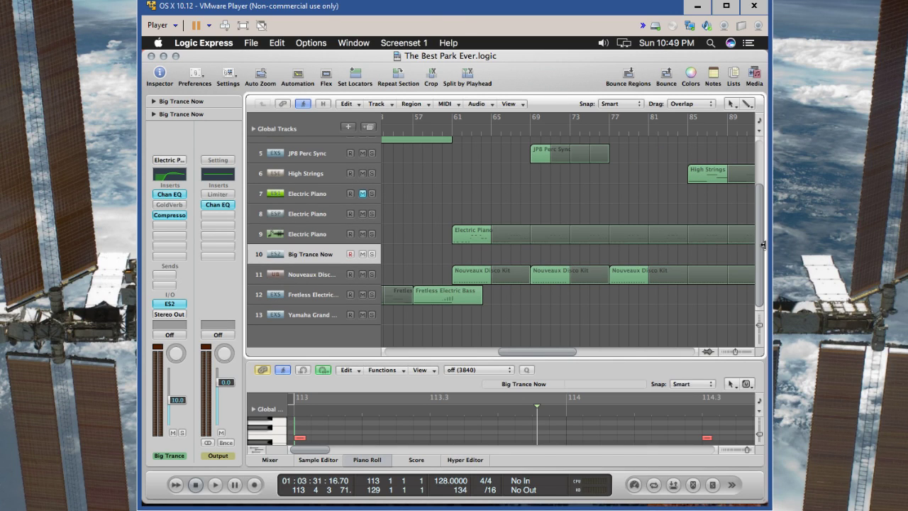
drag(765, 234, 768, 177)
scroll(443, 146, down, 2)
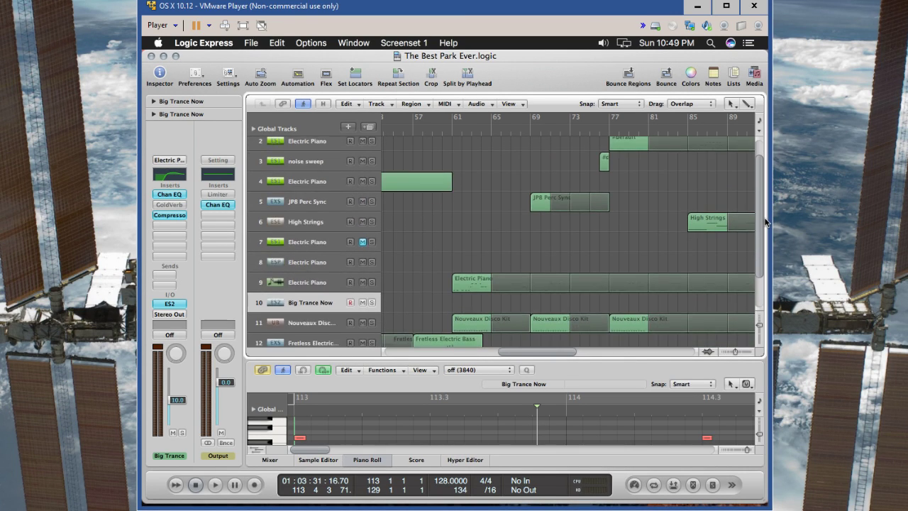
double_click(418, 134)
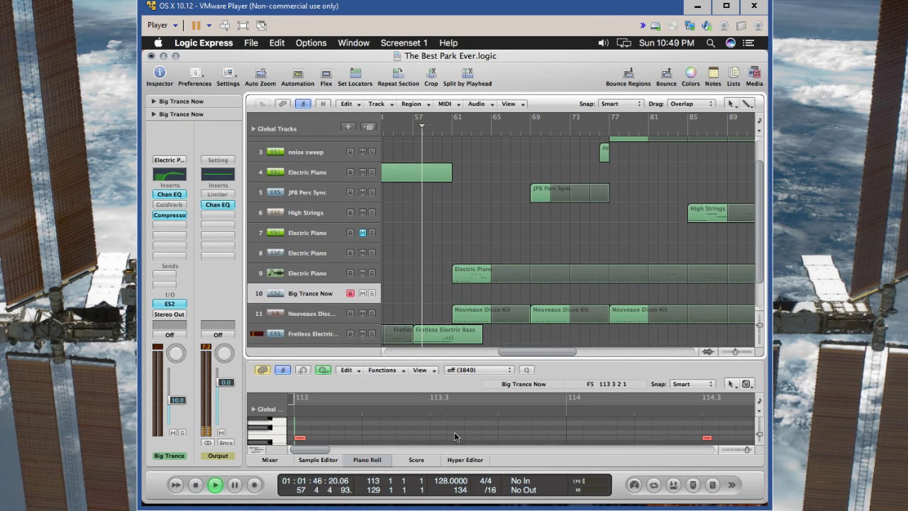
Select Electric Piano track 9 and open its instrument plug-in choices
click(313, 276)
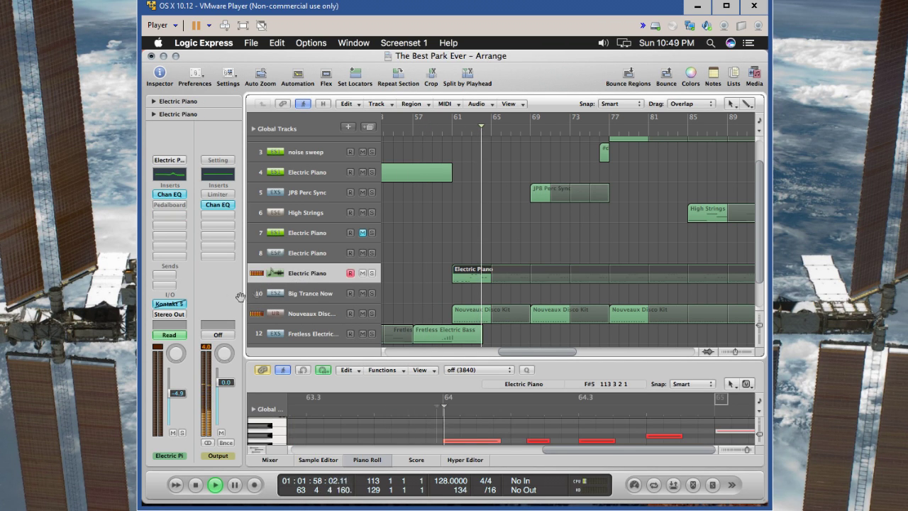
click(165, 305)
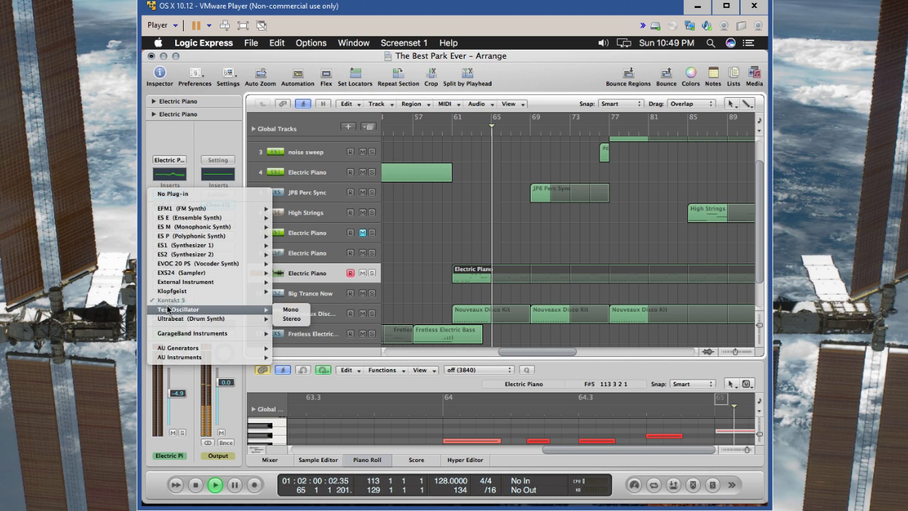
mouse_move(215, 283)
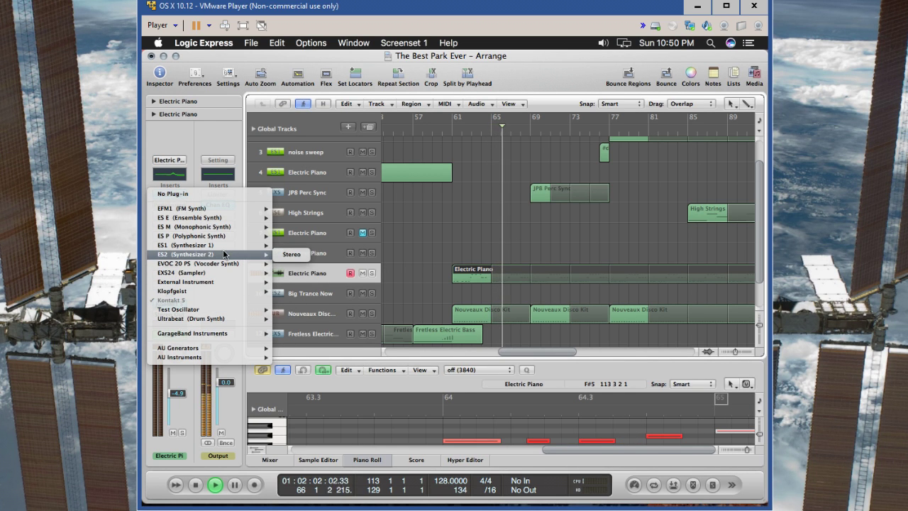